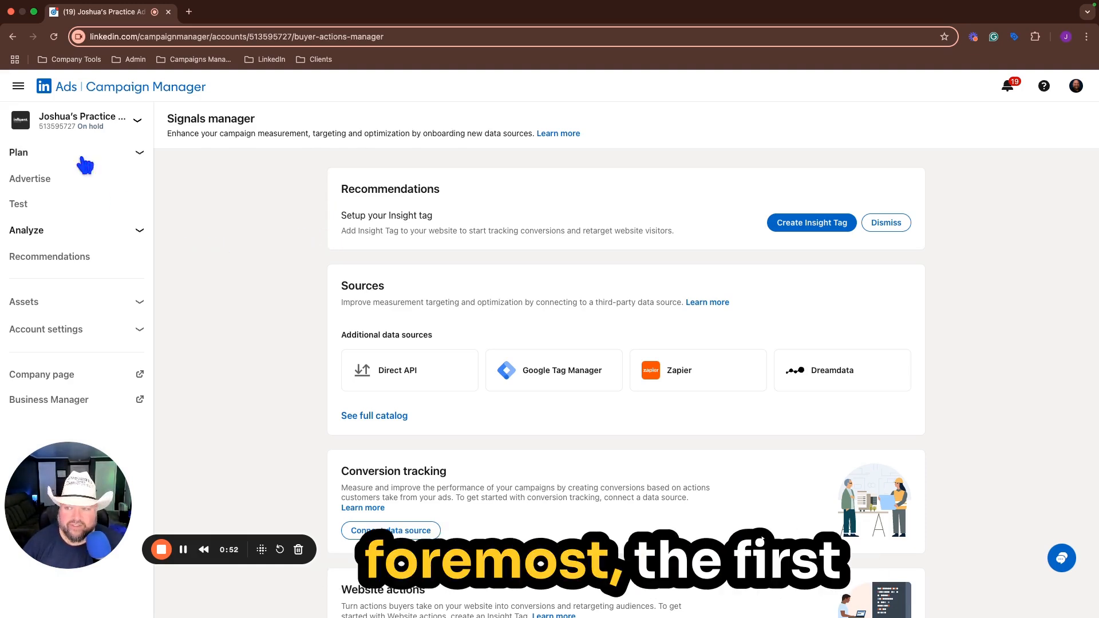
Step: Open the Signals manager for the practice ad account
{"action": "left_click", "coordinate": [71, 105]}
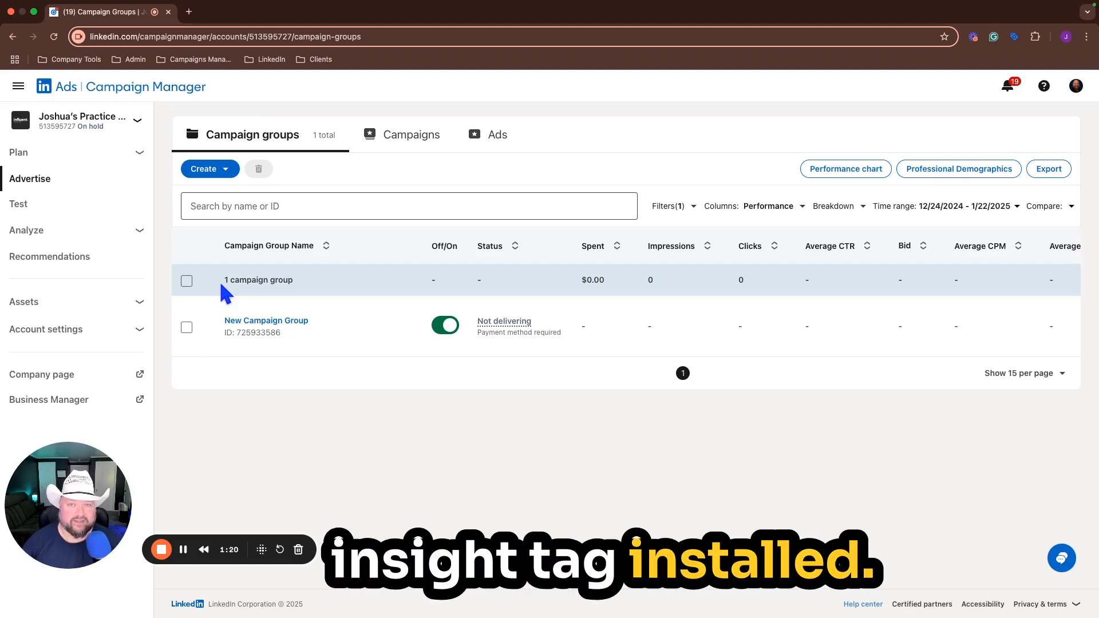
{"action": "left_click", "coordinate": [129, 231]}
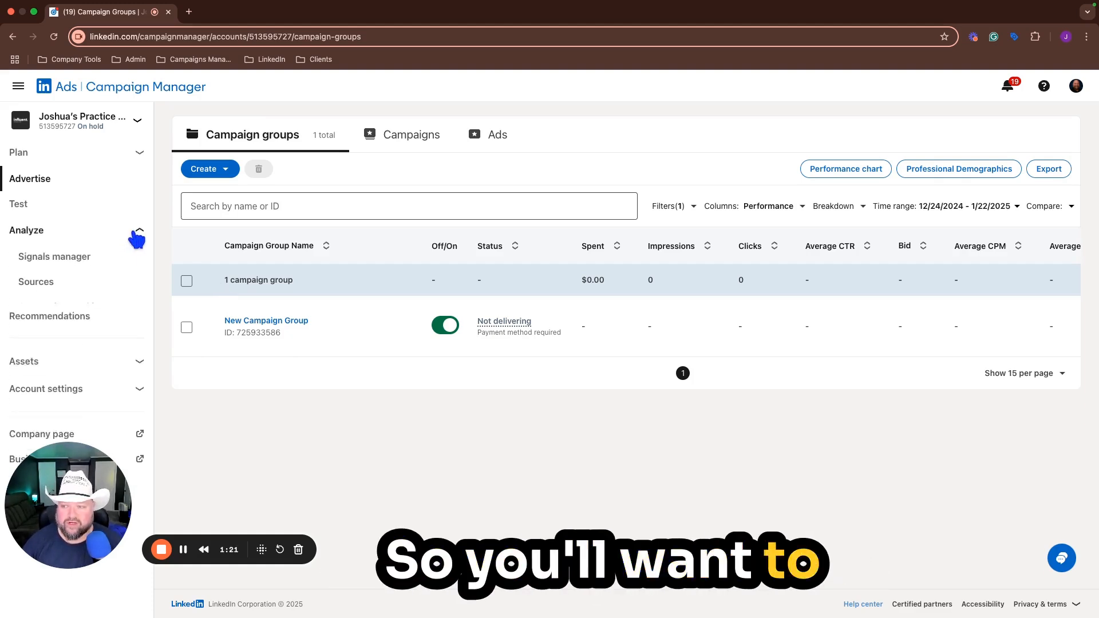
{"action": "left_click", "coordinate": [50, 260]}
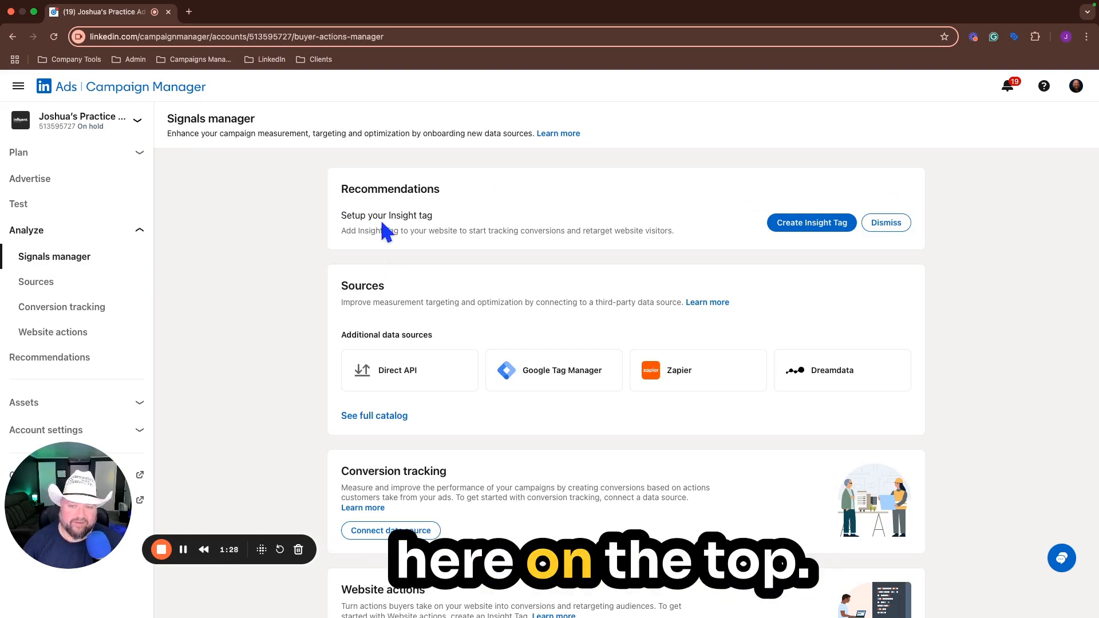
Step: Create an Insight Tag, selecting the self-install option and accepting the Insight Tag and website actions agreement
{"action": "left_click", "coordinate": [835, 222]}
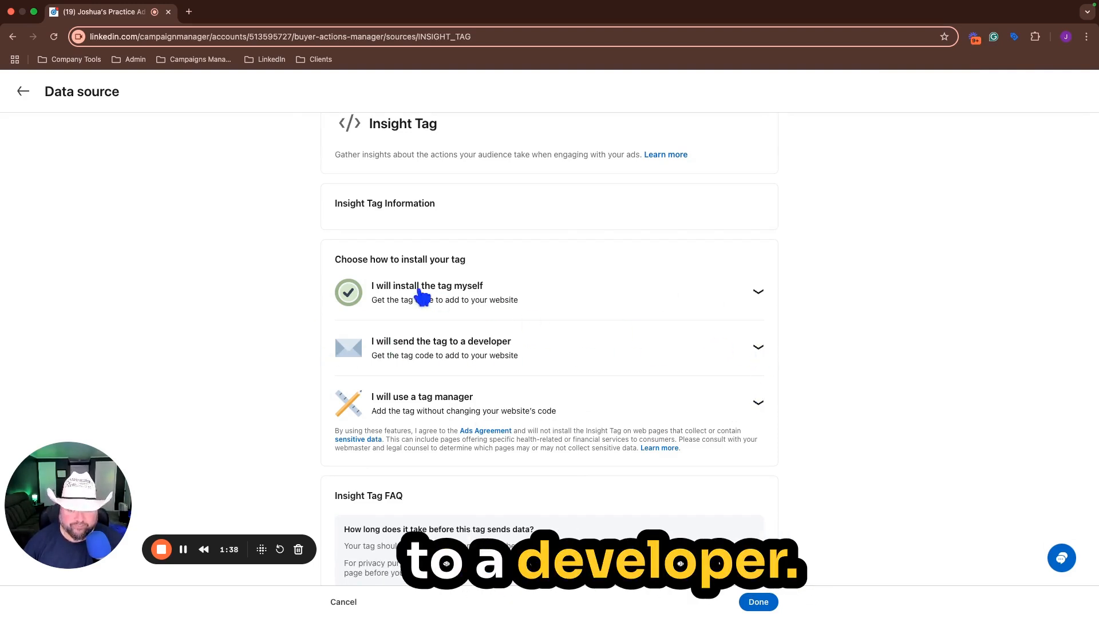
{"action": "left_click", "coordinate": [759, 292]}
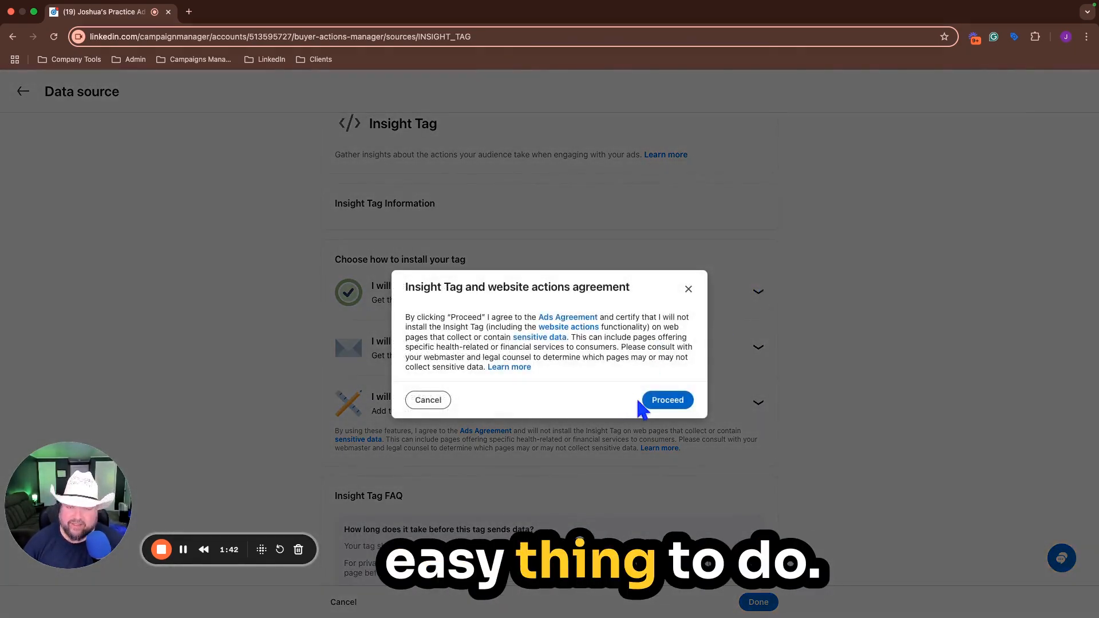
{"action": "left_click", "coordinate": [670, 406]}
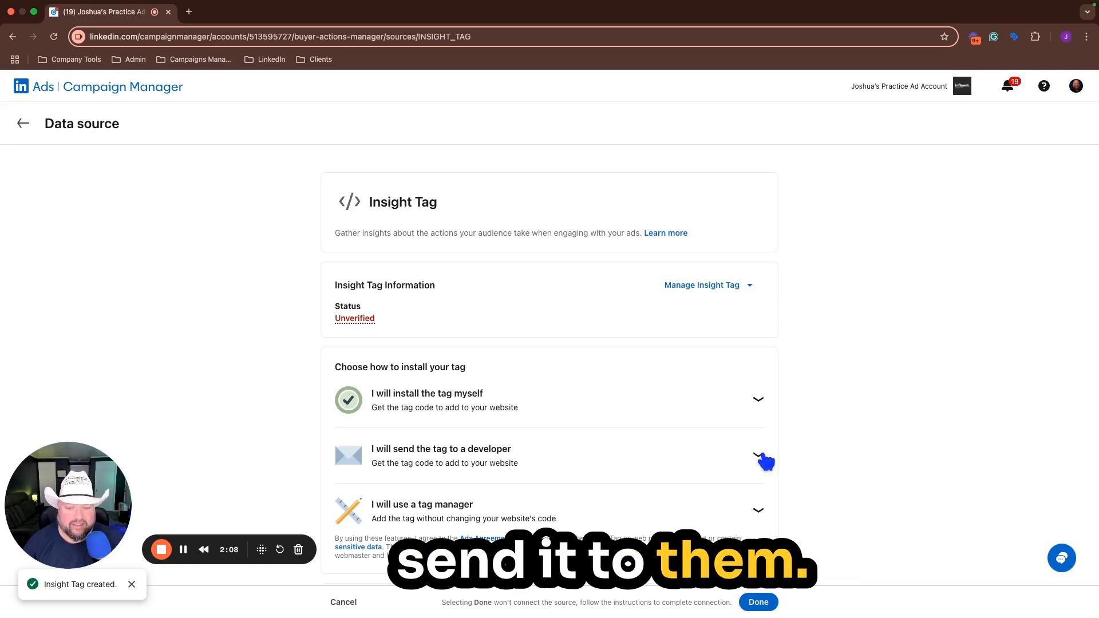
Step: Review the instructions for sending the Insight Tag to a developer
{"action": "left_click", "coordinate": [759, 455]}
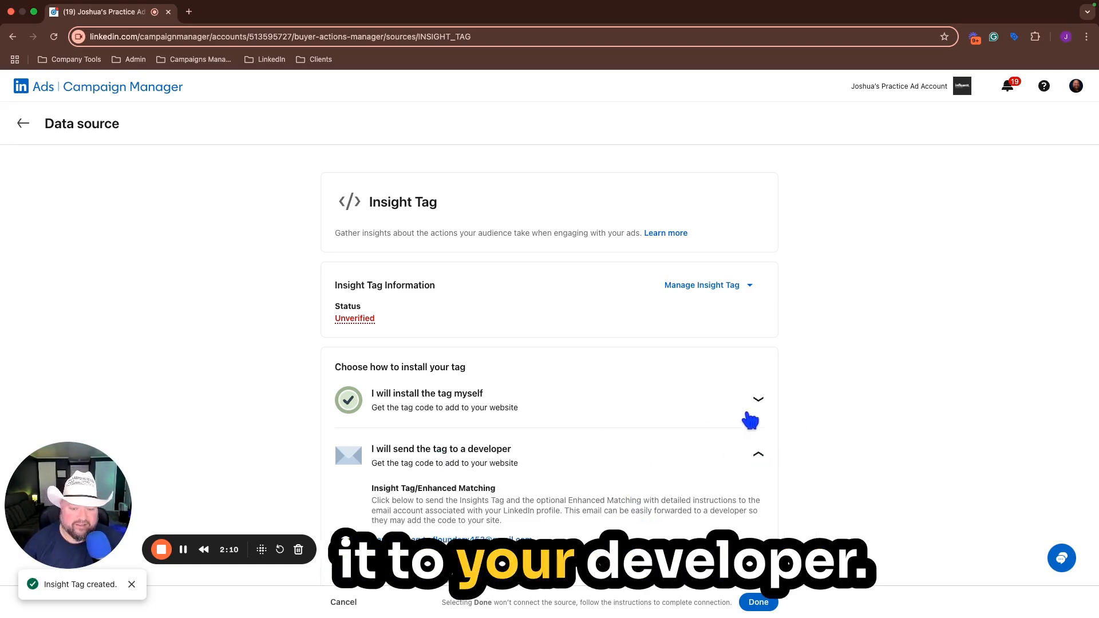
{"action": "scroll", "coordinate": [655, 508], "scroll_direction": "down", "scroll_amount": 2}
{"action": "scroll", "coordinate": [656, 508], "scroll_direction": "up", "scroll_amount": 2}
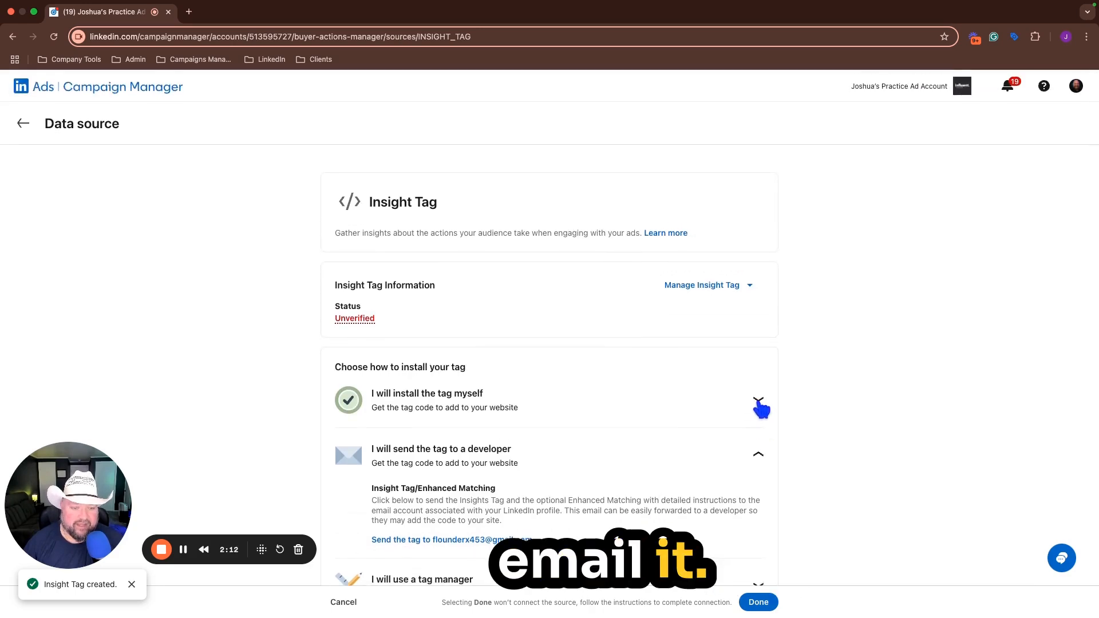
Step: Show the Insight Tag code for self-installation and copy it to the clipboard
{"action": "left_click", "coordinate": [761, 406]}
{"action": "scroll", "coordinate": [833, 342], "scroll_direction": "down", "scroll_amount": 3}
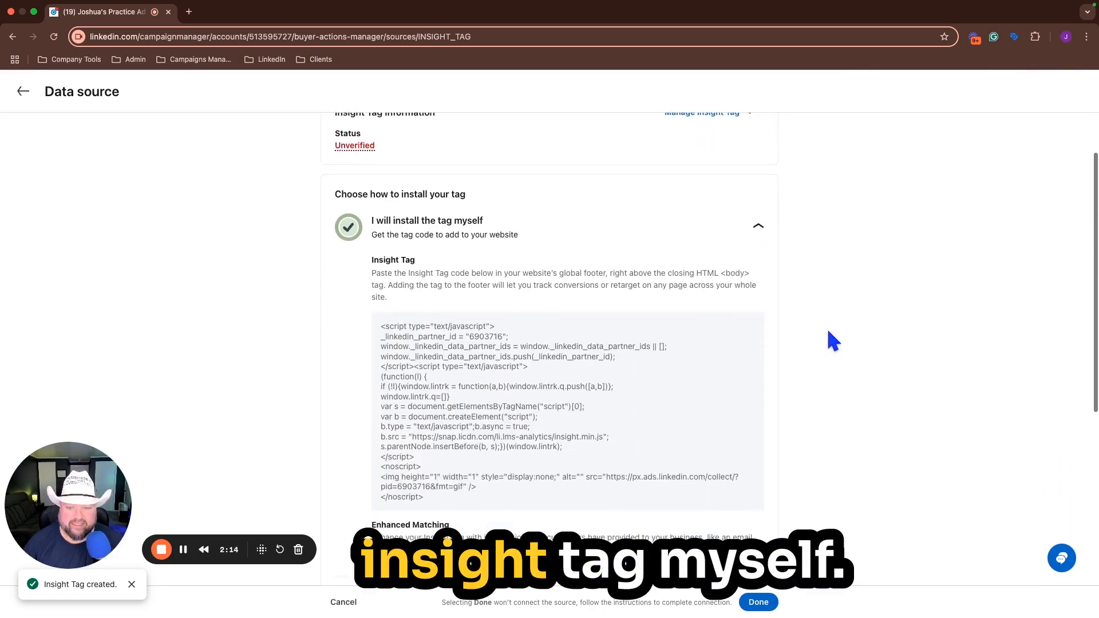
{"action": "mouse_move", "coordinate": [530, 397]}
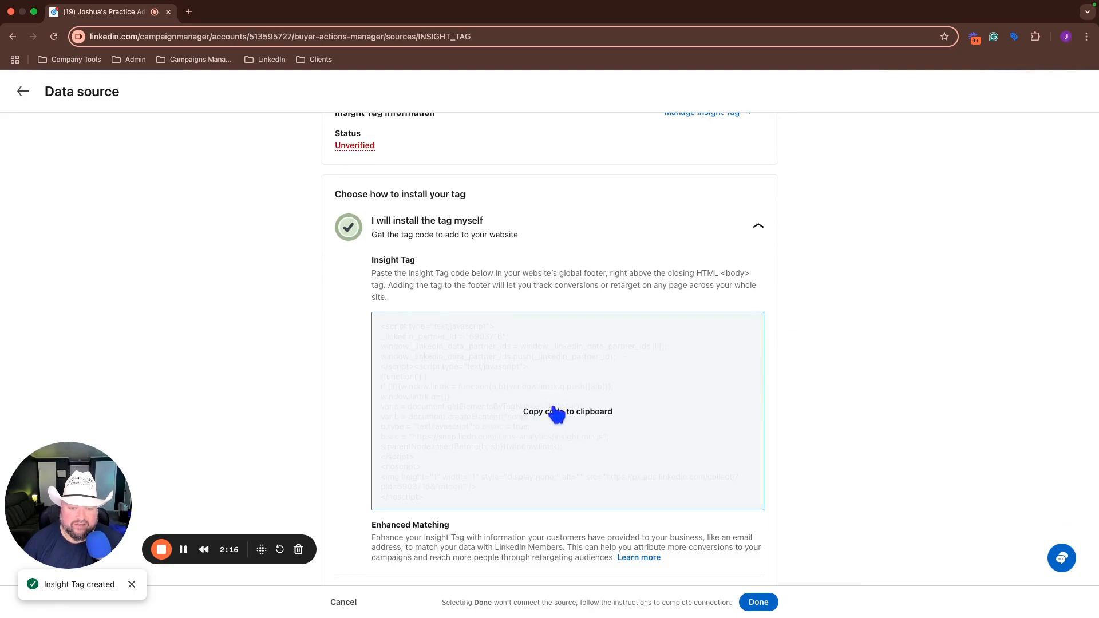
{"action": "left_click", "coordinate": [551, 390]}
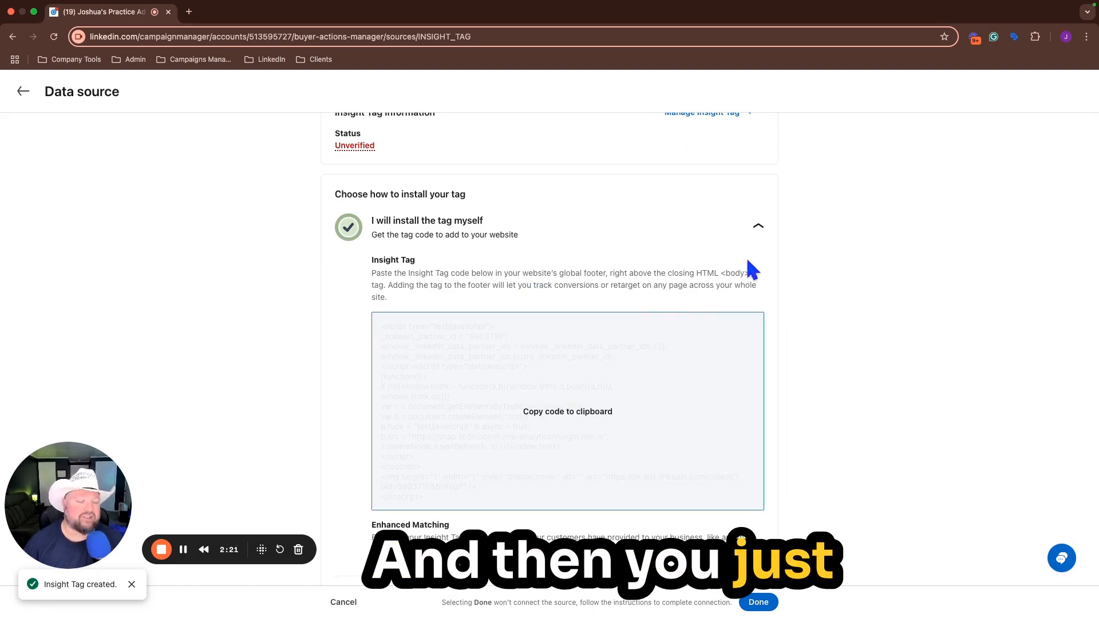
Step: Leave the Insight Tag setup and open the account's Audiences page
{"action": "scroll", "coordinate": [533, 234], "scroll_direction": "up", "scroll_amount": 3}
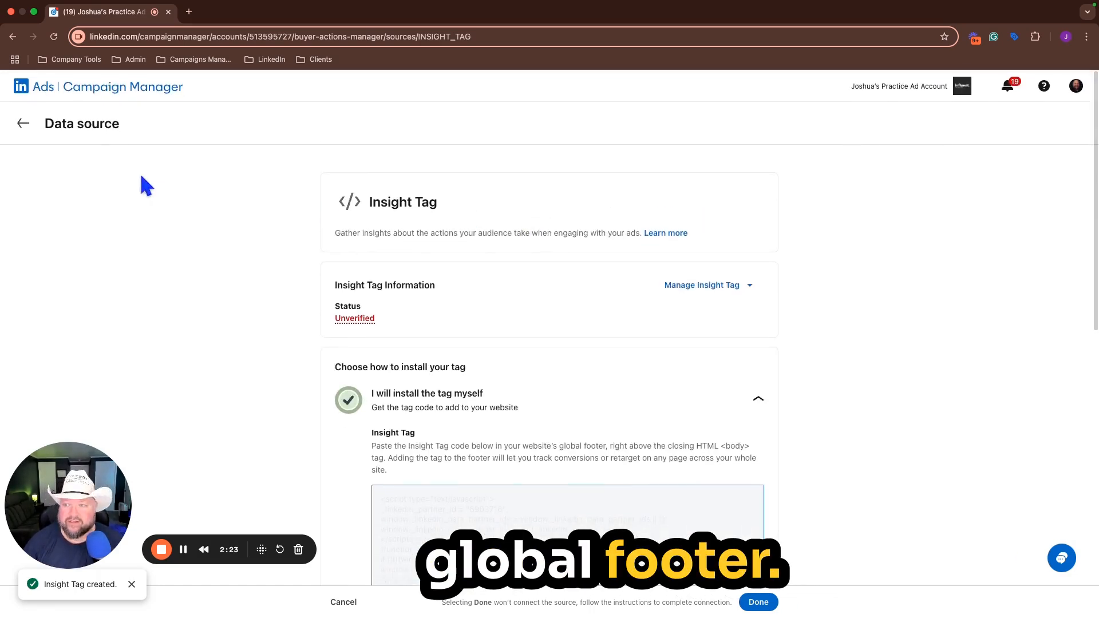
{"action": "left_click", "coordinate": [23, 136]}
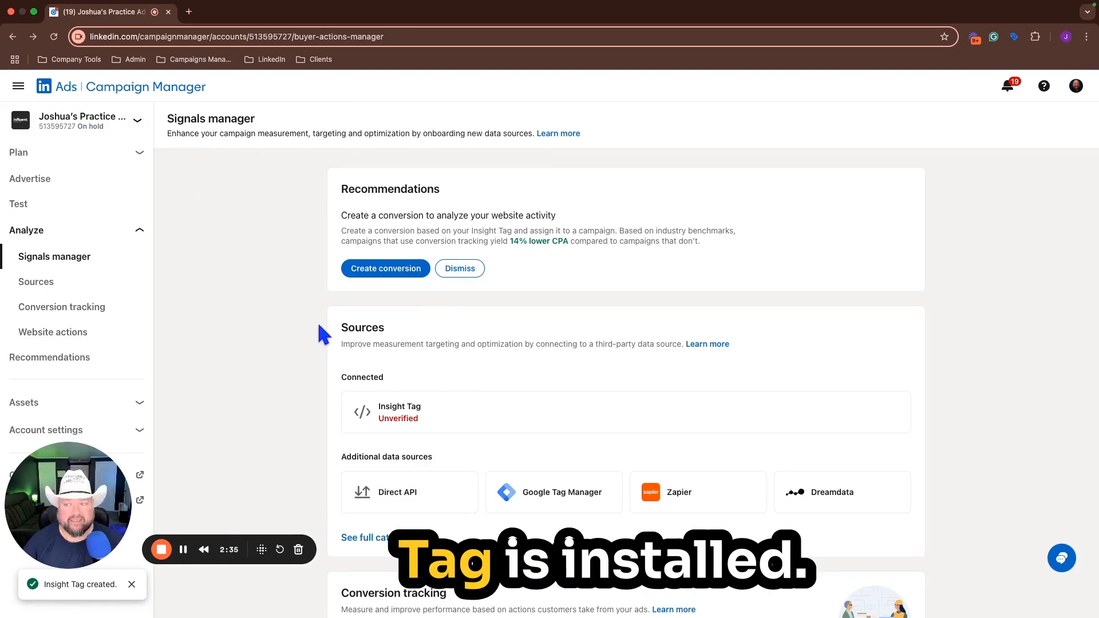
{"action": "left_click", "coordinate": [139, 154]}
{"action": "left_click", "coordinate": [63, 180]}
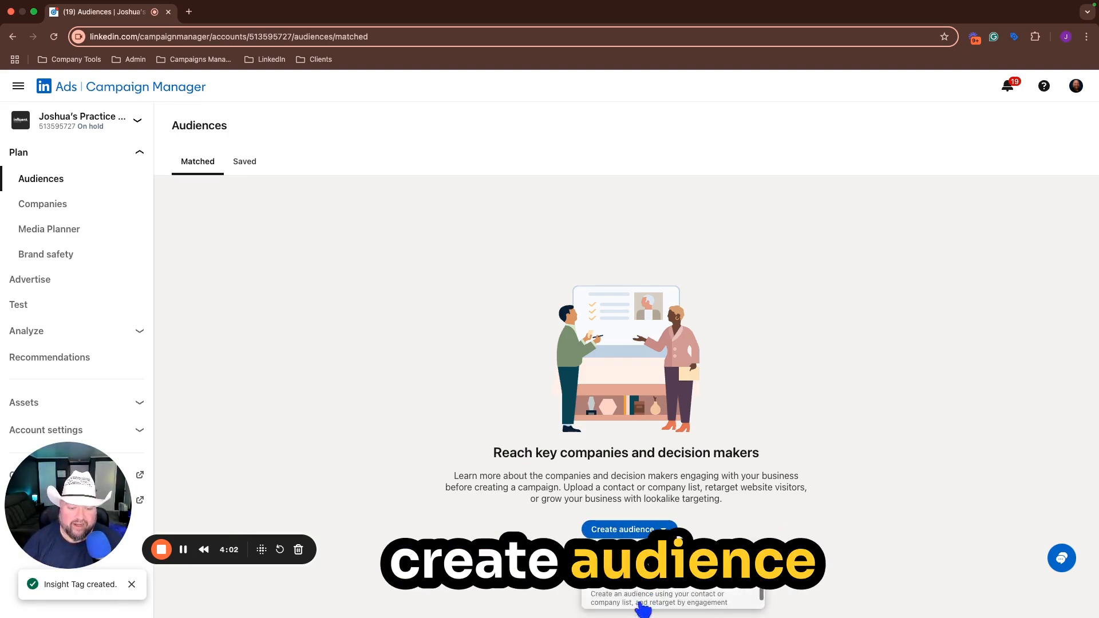
Step: Start a new matched audience that retargets by Website
{"action": "left_click", "coordinate": [639, 601]}
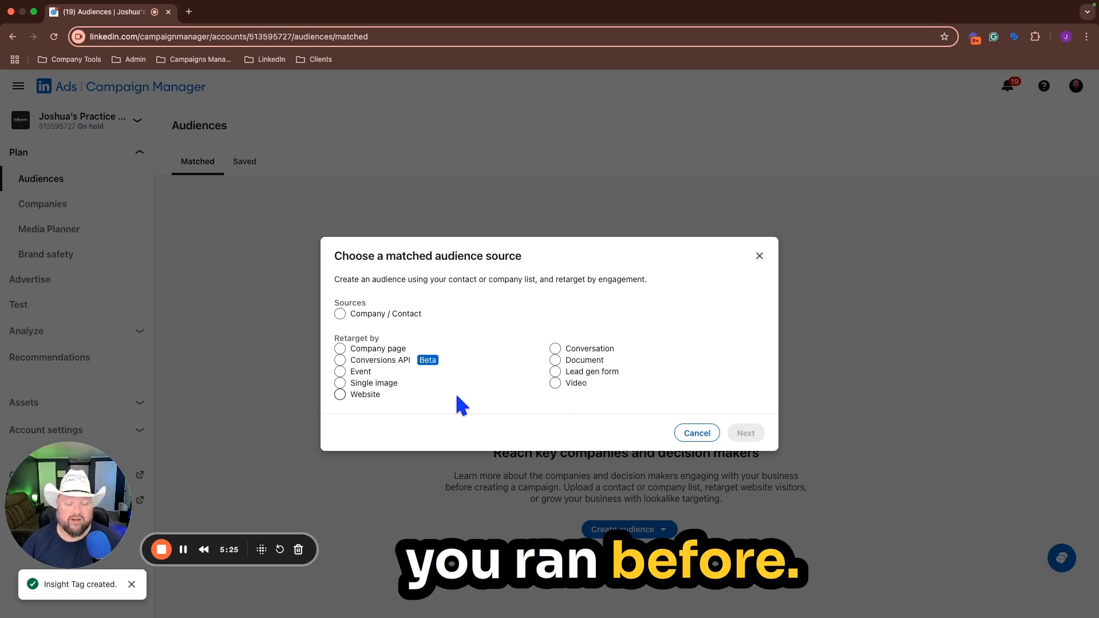
{"action": "left_click", "coordinate": [340, 394]}
{"action": "left_click", "coordinate": [746, 432]}
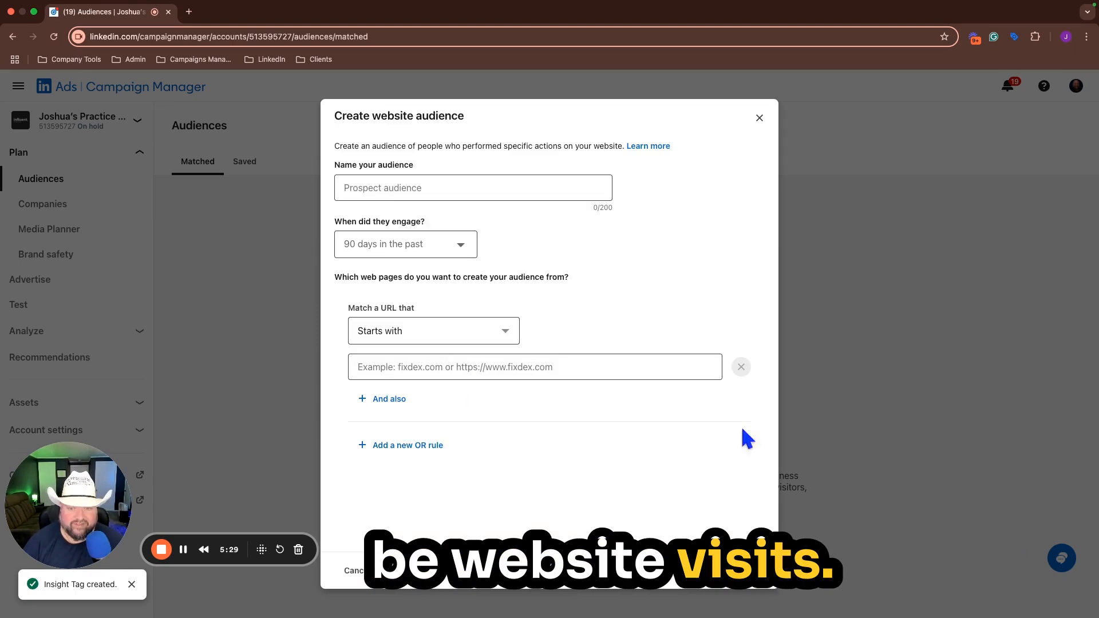
Step: Name the audience "Website Visits - 30 Days" and set its engagement window to 30 days in the past
{"action": "left_click", "coordinate": [390, 188]}
{"action": "type", "text": "We"}
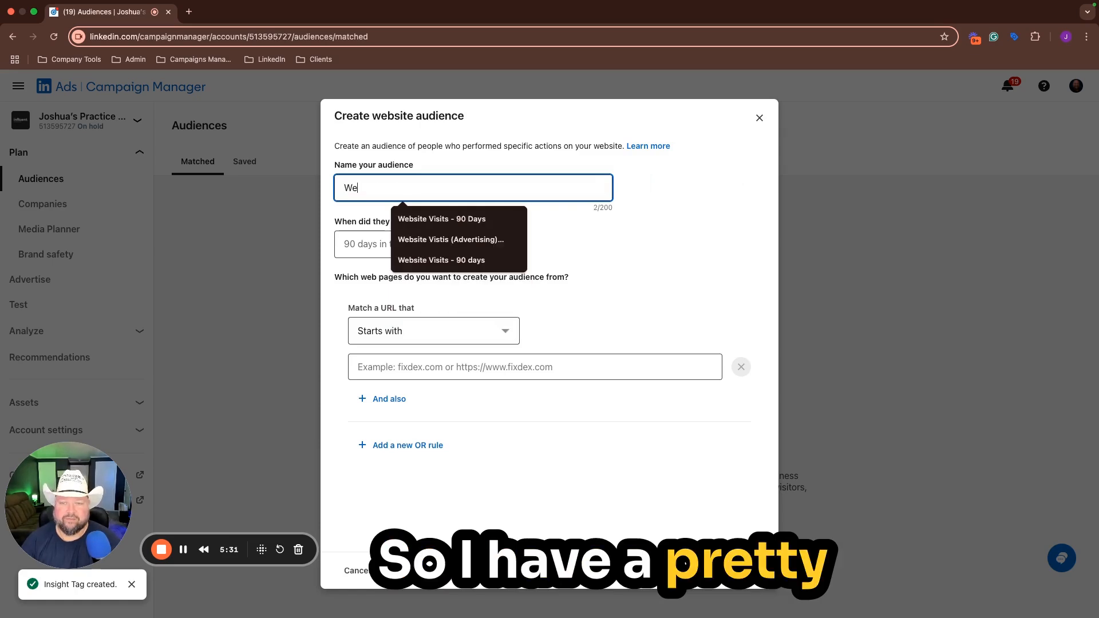
{"action": "type", "text": "bsite Vis"}
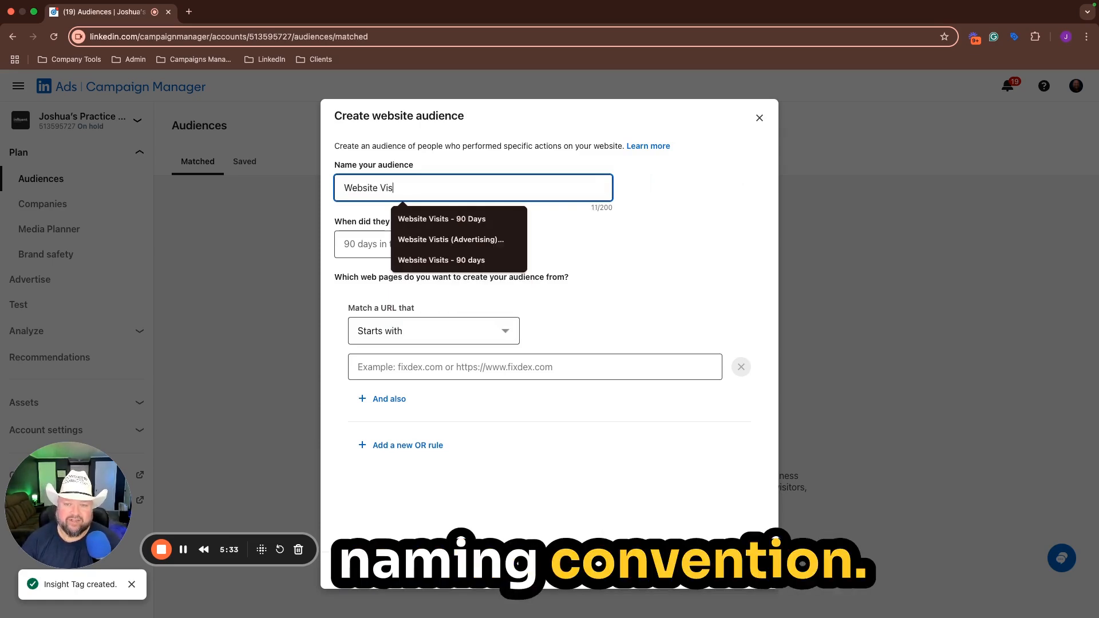
{"action": "type", "text": "its - "}
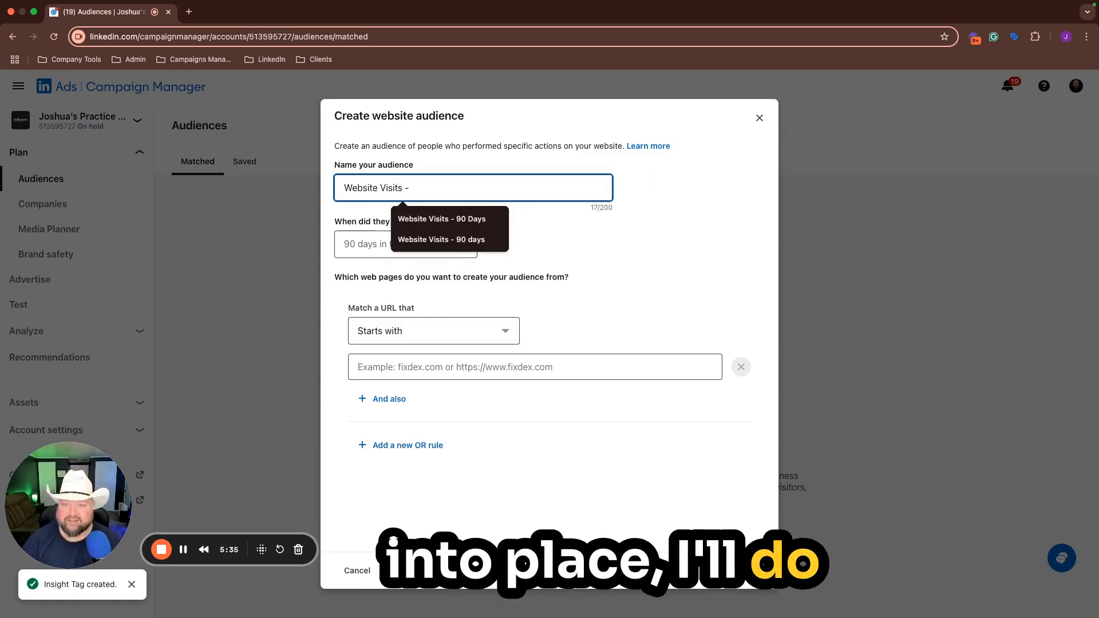
{"action": "type", "text": "30 Days"}
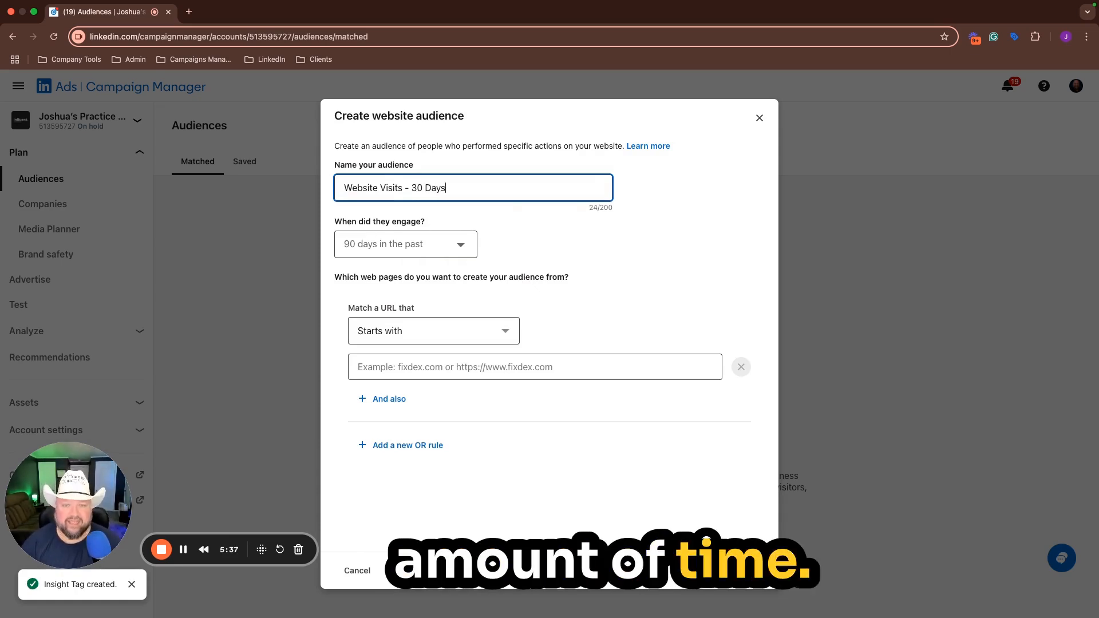
{"action": "left_click", "coordinate": [461, 246]}
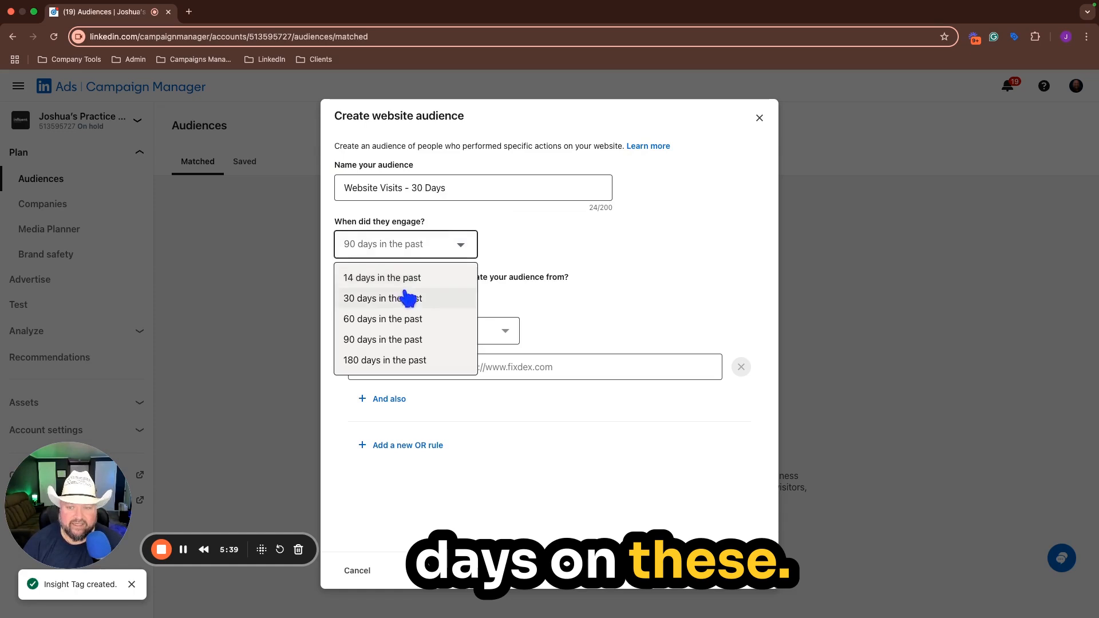
{"action": "left_click", "coordinate": [390, 300]}
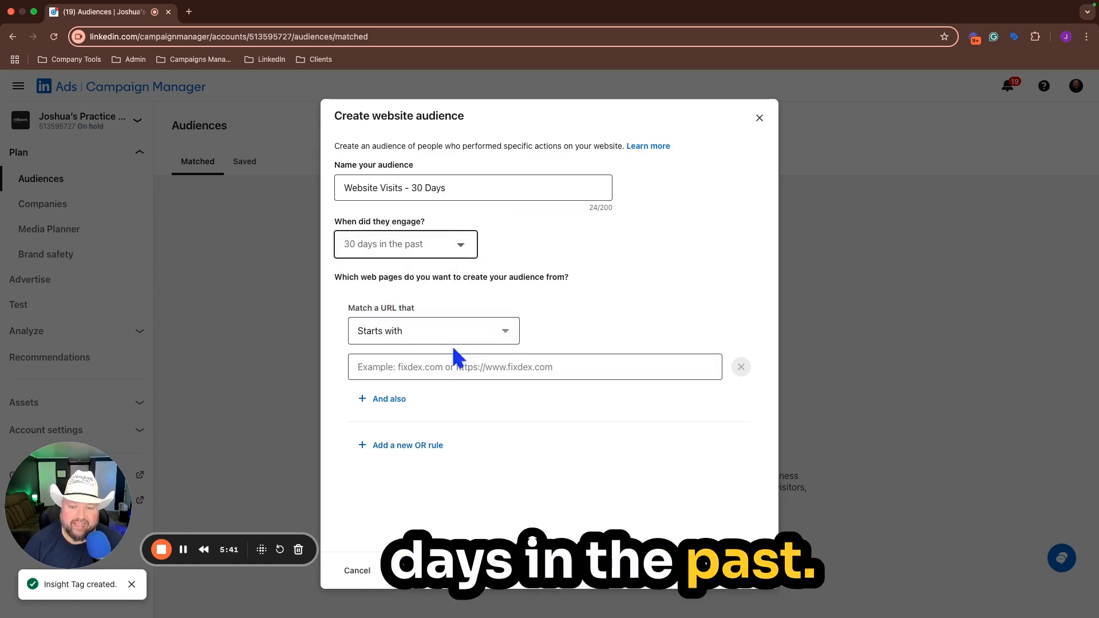
Step: Set the audience's URL match condition to Contains
{"action": "left_click", "coordinate": [503, 332]}
{"action": "left_click", "coordinate": [447, 378]}
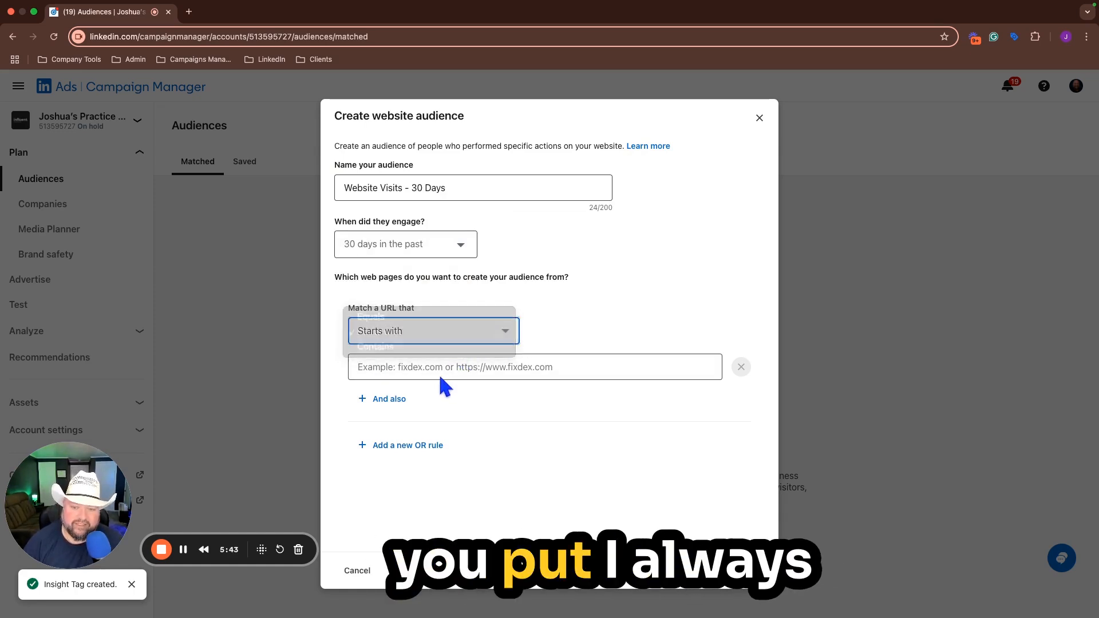
{"action": "left_click", "coordinate": [503, 337]}
{"action": "left_click", "coordinate": [426, 346]}
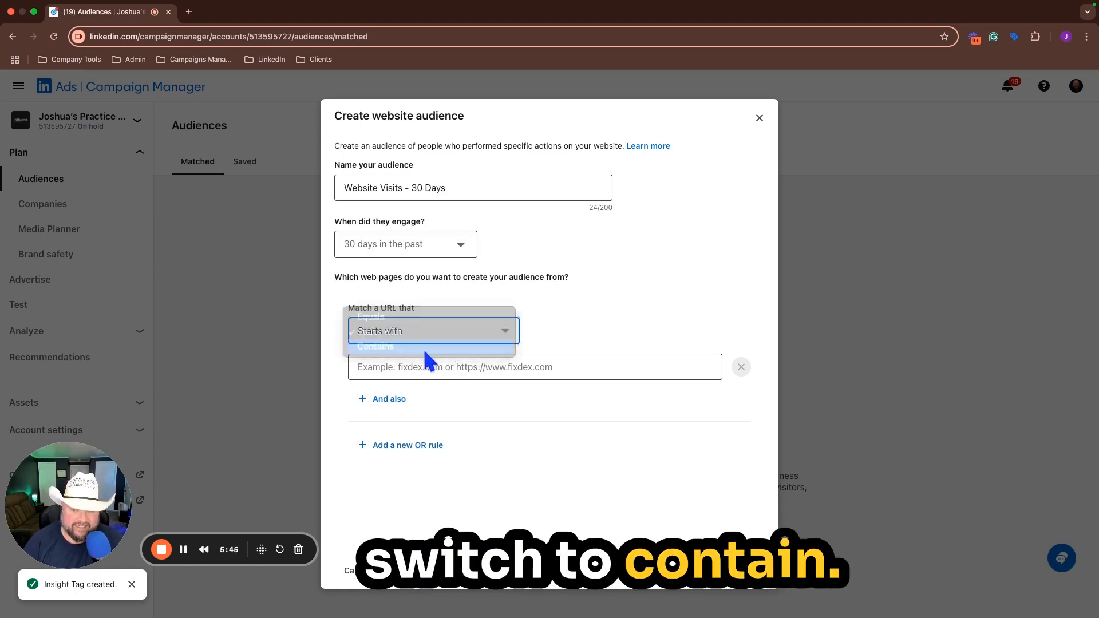
{"action": "left_click", "coordinate": [452, 331]}
{"action": "left_click", "coordinate": [450, 330]}
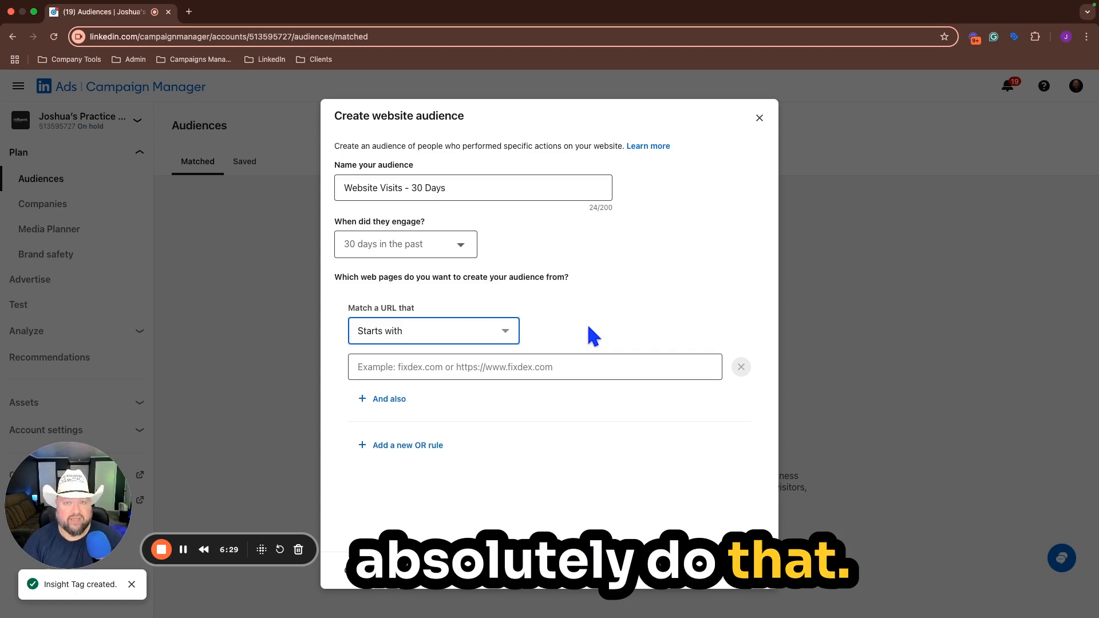
{"action": "left_click", "coordinate": [499, 337]}
{"action": "left_click", "coordinate": [461, 347]}
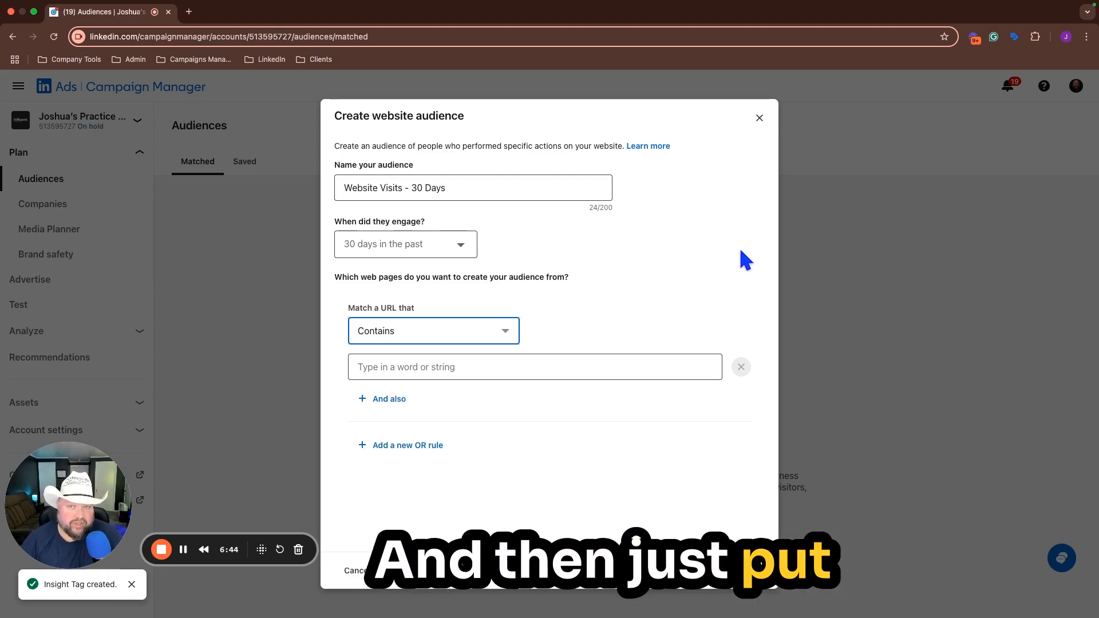
Step: Enter "pricing" as the string that the page URL must contain
{"action": "left_click", "coordinate": [455, 367]}
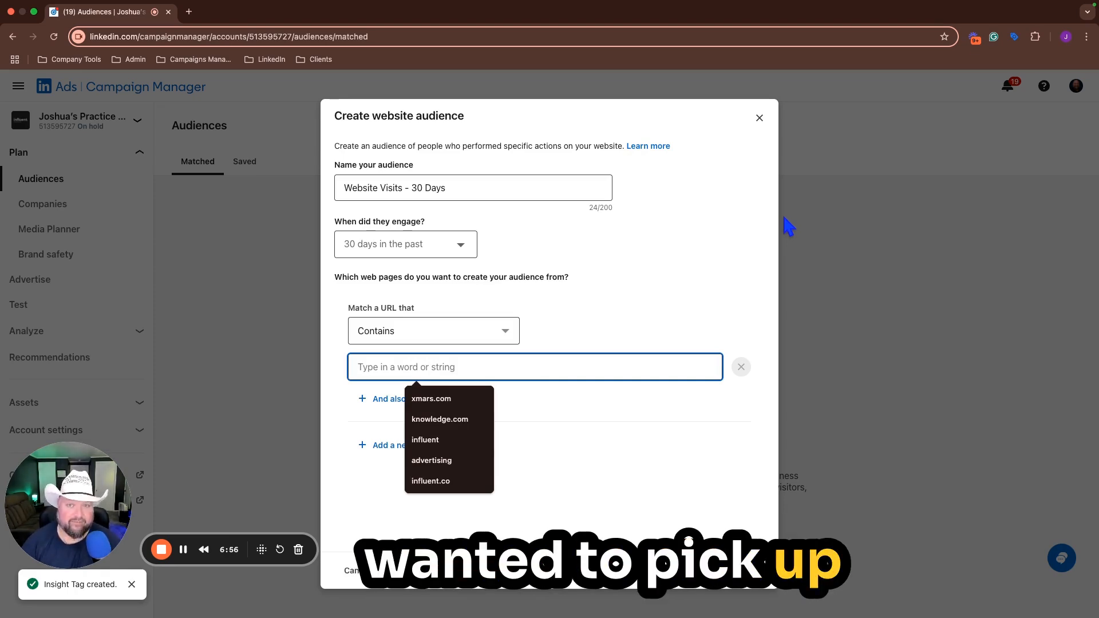
{"action": "type", "text": "pricing"}
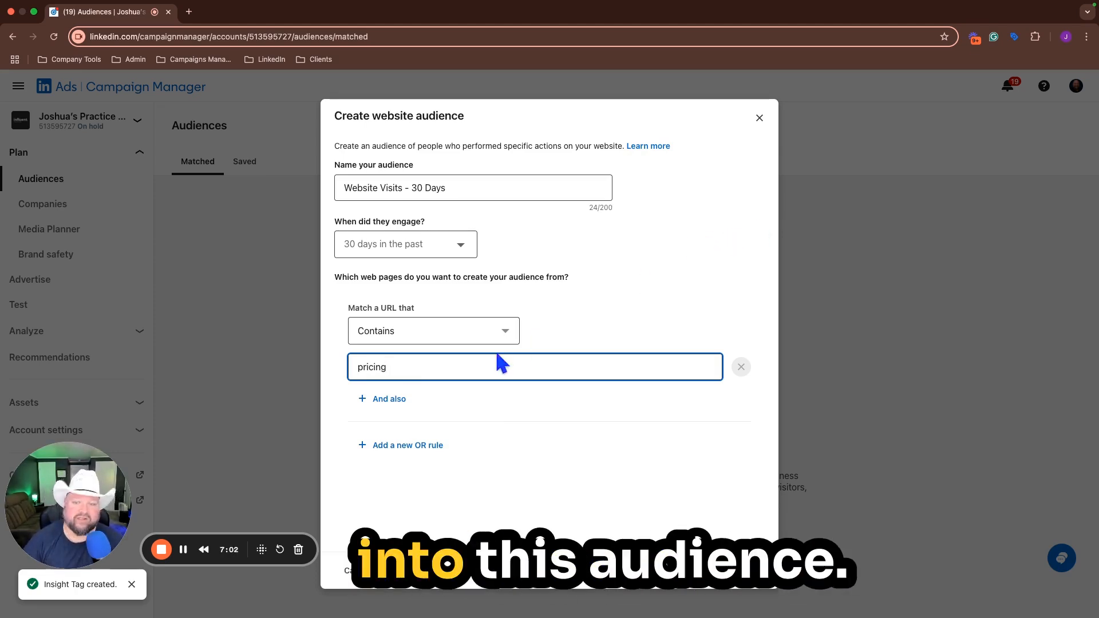
Step: Replace the URL string with "influent.co" and finish creating the website audience
{"action": "double_click", "coordinate": [422, 369]}
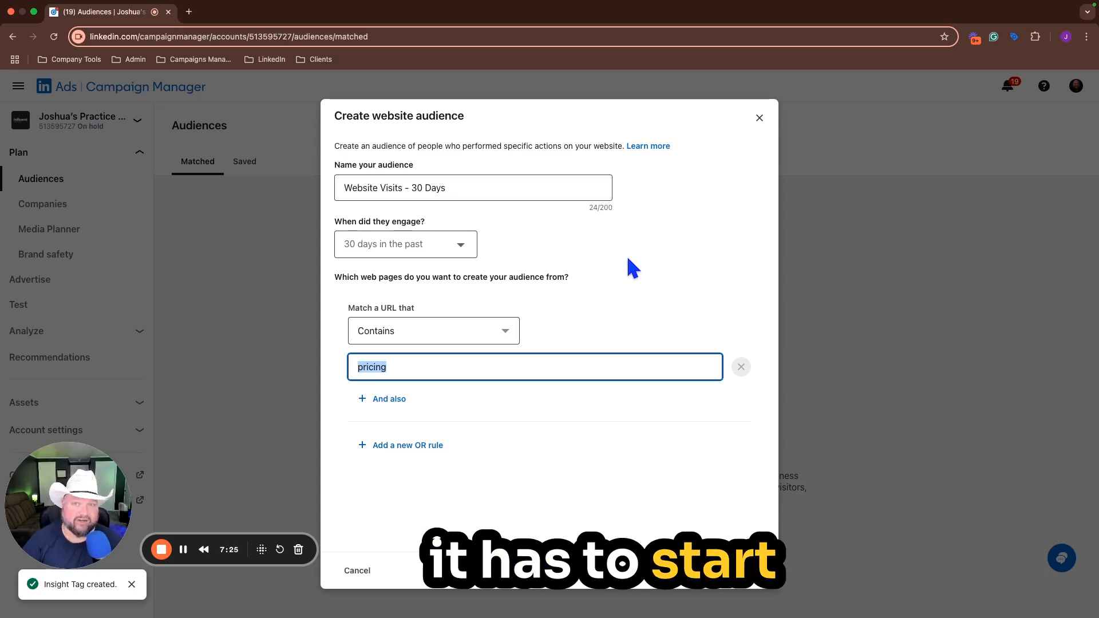
{"action": "type", "text": "influen"}
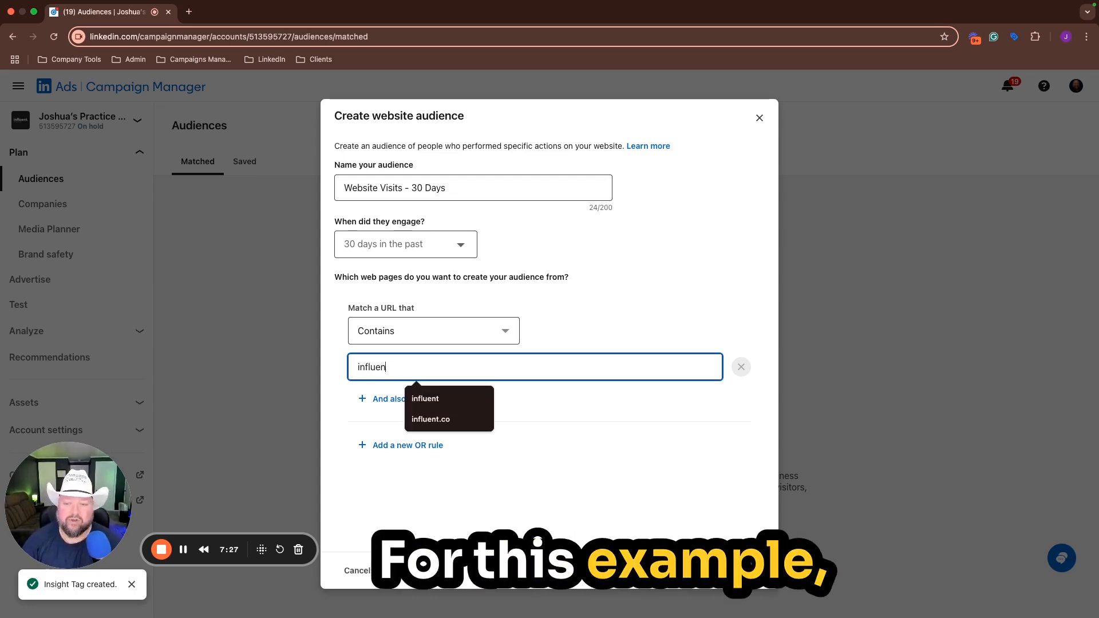
{"action": "type", "text": "t.co"}
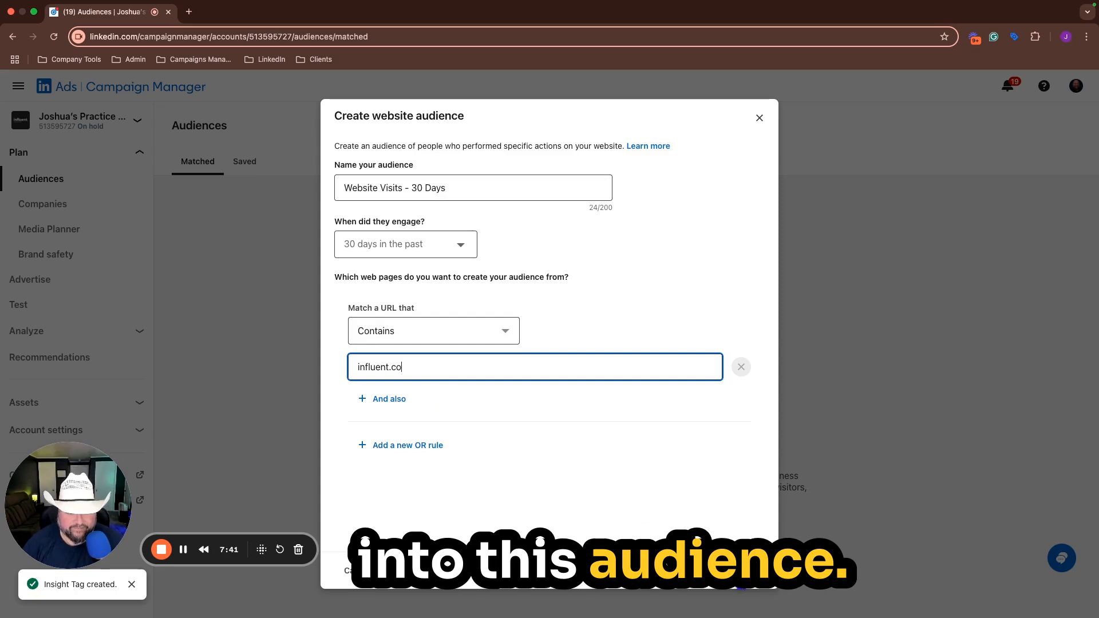
{"action": "left_click", "coordinate": [735, 574]}
{"action": "left_click", "coordinate": [738, 529]}
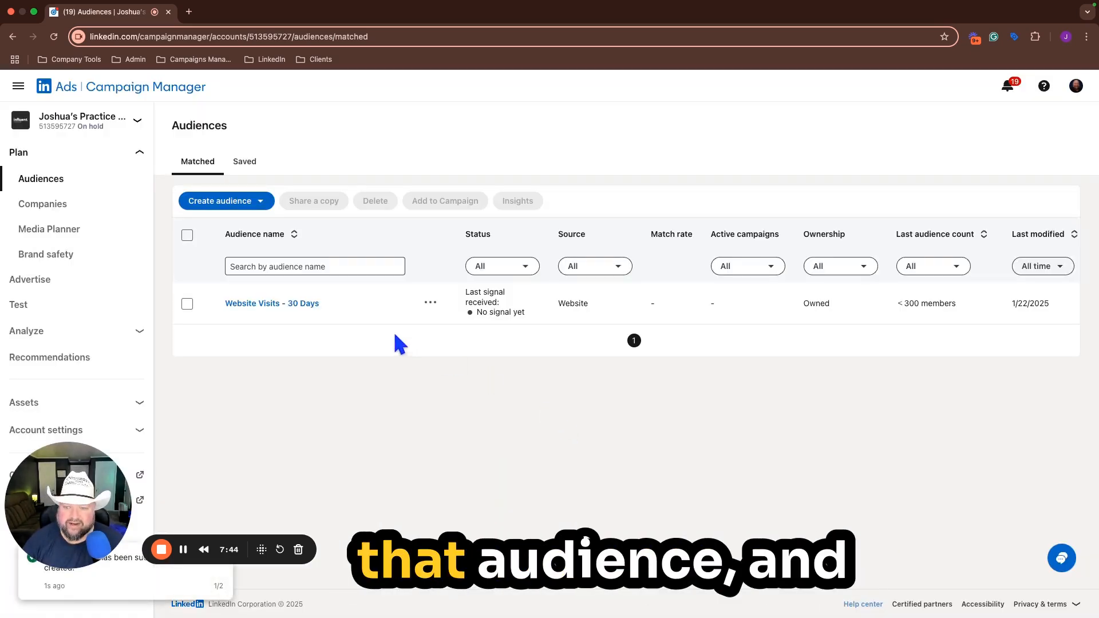
Step: Start a matched audience retargeted by website and name it "Website Visits - 60 Days"
{"action": "left_click", "coordinate": [261, 201]}
{"action": "left_click", "coordinate": [233, 278]}
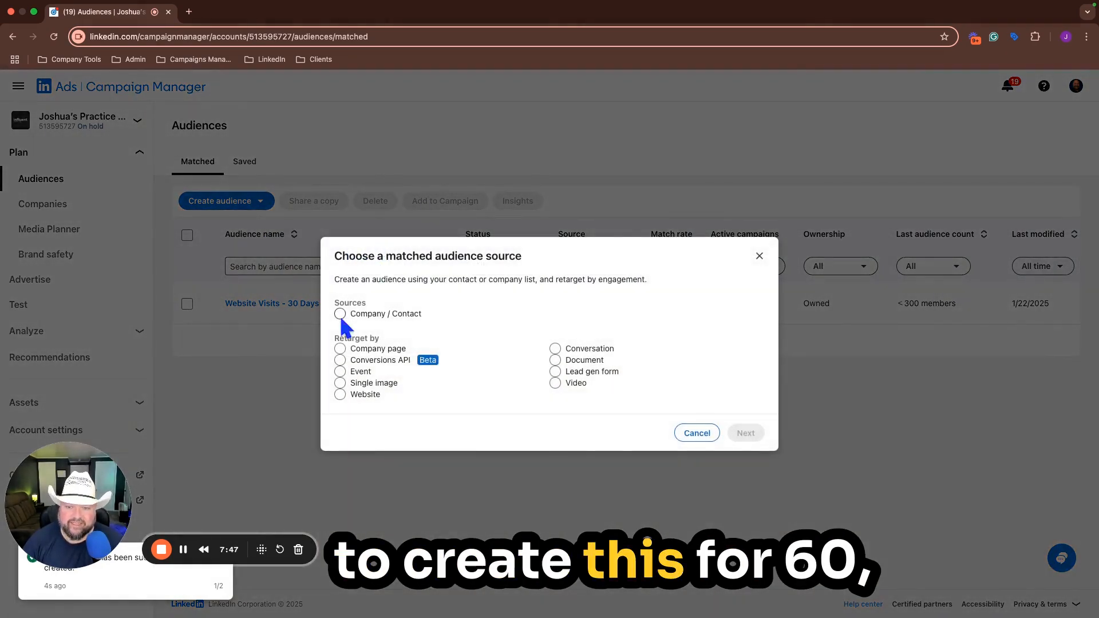
{"action": "left_click", "coordinate": [340, 394]}
{"action": "left_click", "coordinate": [746, 433]}
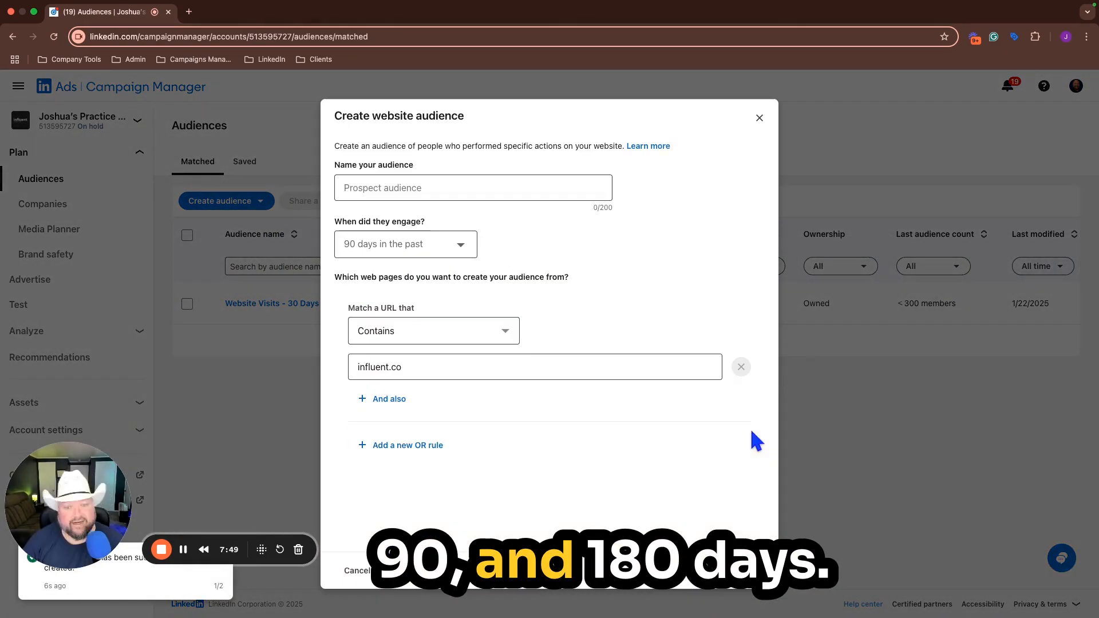
{"action": "left_click", "coordinate": [425, 193]}
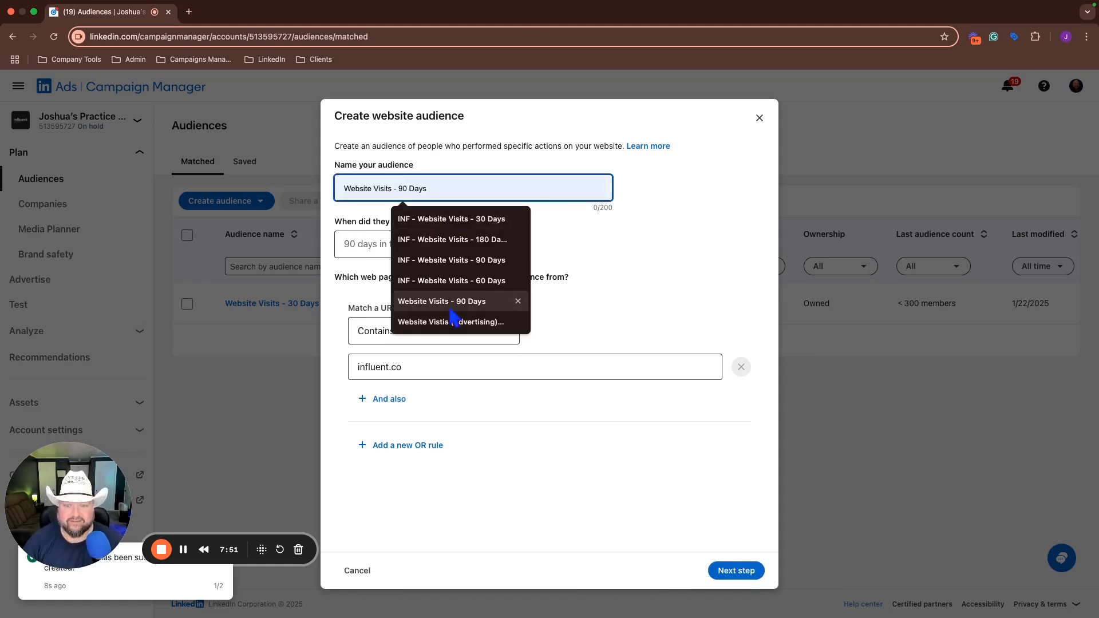
{"action": "left_click", "coordinate": [450, 304]}
{"action": "left_click", "coordinate": [420, 185]}
{"action": "key", "text": "BackSpace"}
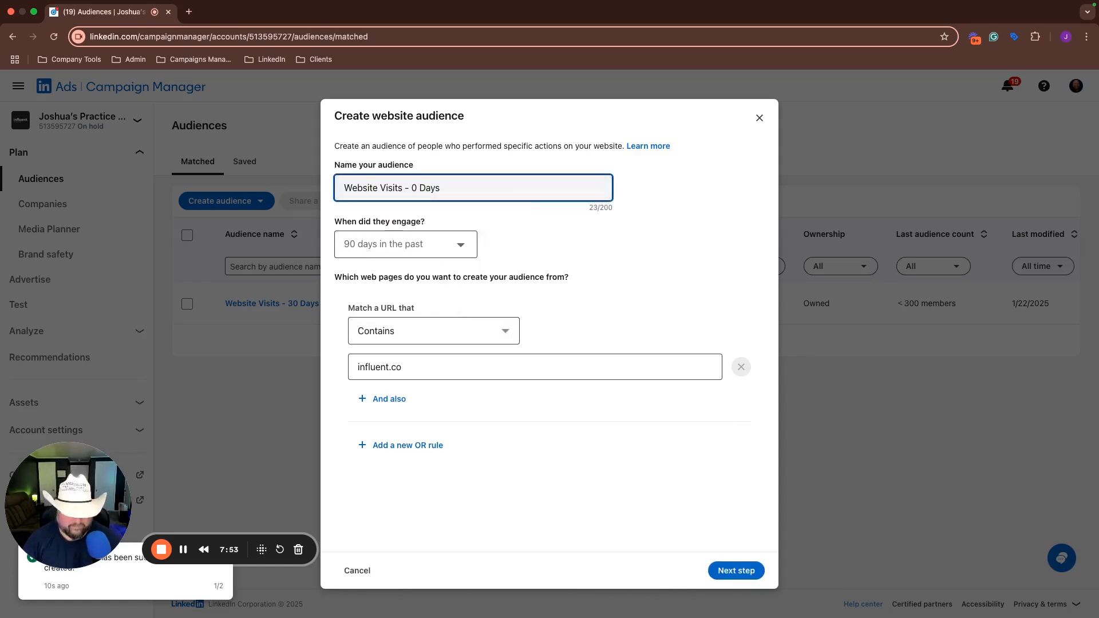
{"action": "type", "text": "6"}
Step: Set the engagement window to 60 days in the past and create the website audience
{"action": "left_click", "coordinate": [469, 245]}
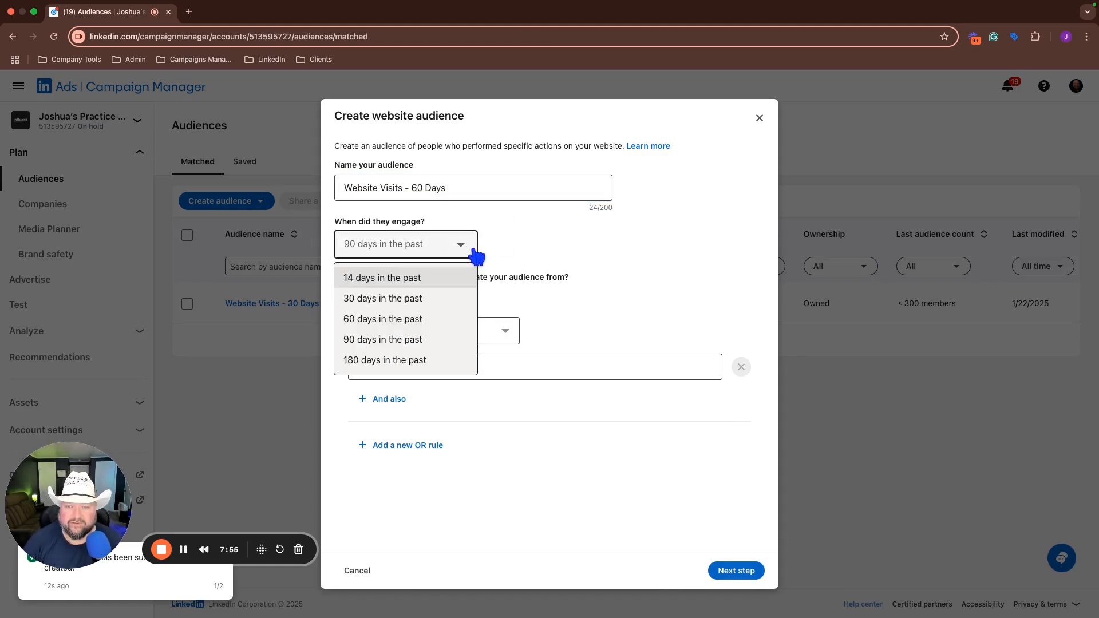
{"action": "left_click", "coordinate": [392, 318]}
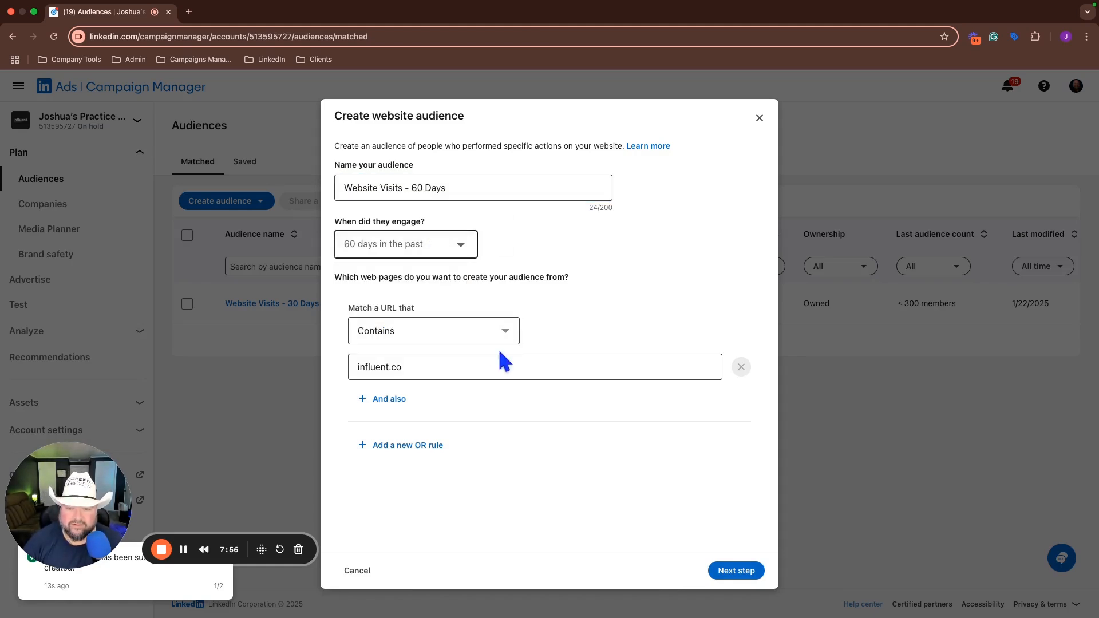
{"action": "left_click", "coordinate": [733, 571]}
{"action": "left_click", "coordinate": [726, 530]}
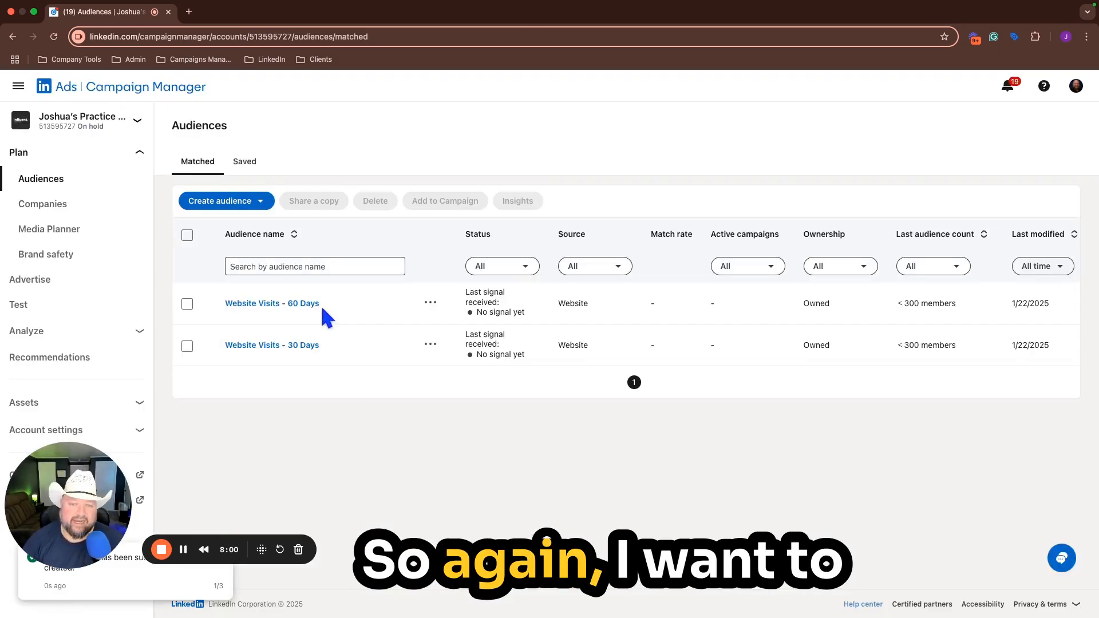
Step: Create a website audience named "Website Visits - 90 Days", keeping the 90-day window and the influent.co URL rule
{"action": "left_click", "coordinate": [255, 203]}
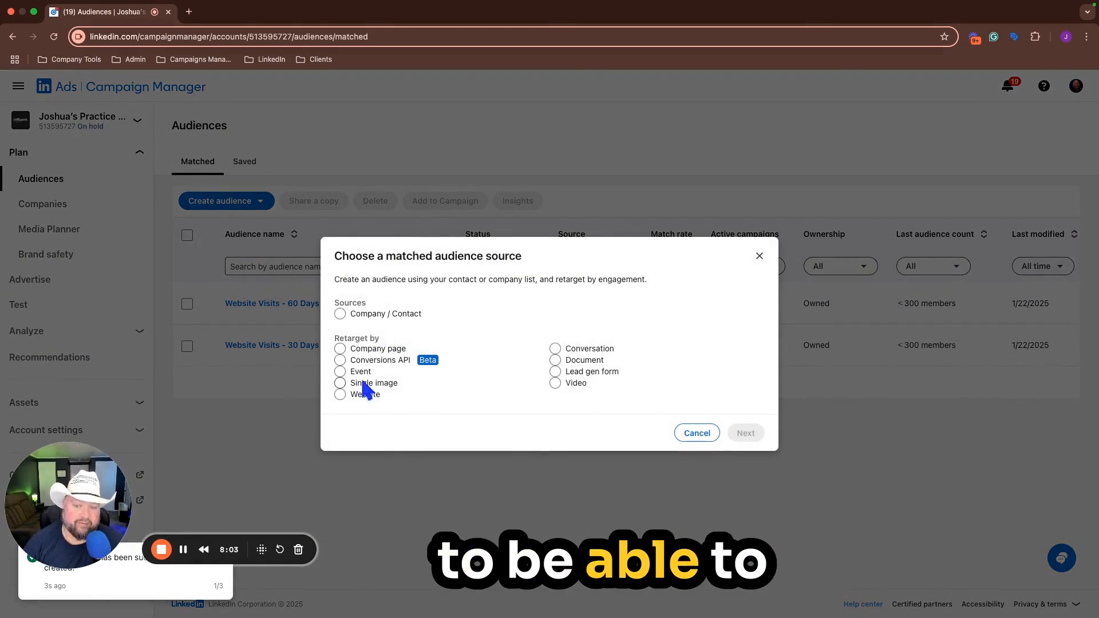
{"action": "left_click", "coordinate": [340, 394]}
{"action": "left_click", "coordinate": [746, 433]}
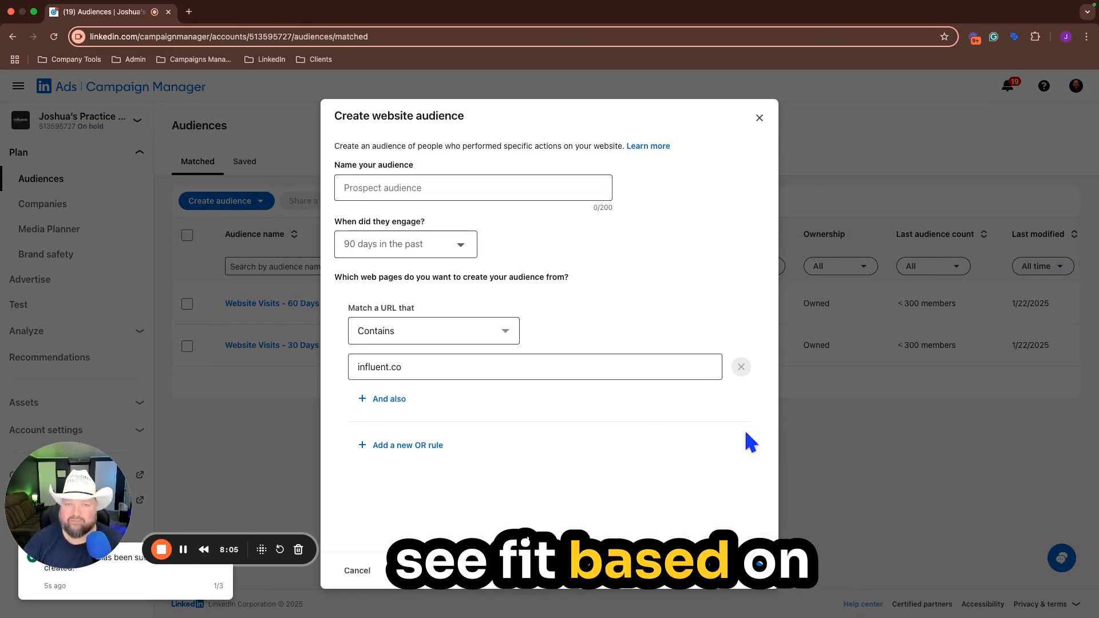
{"action": "left_click", "coordinate": [430, 179]}
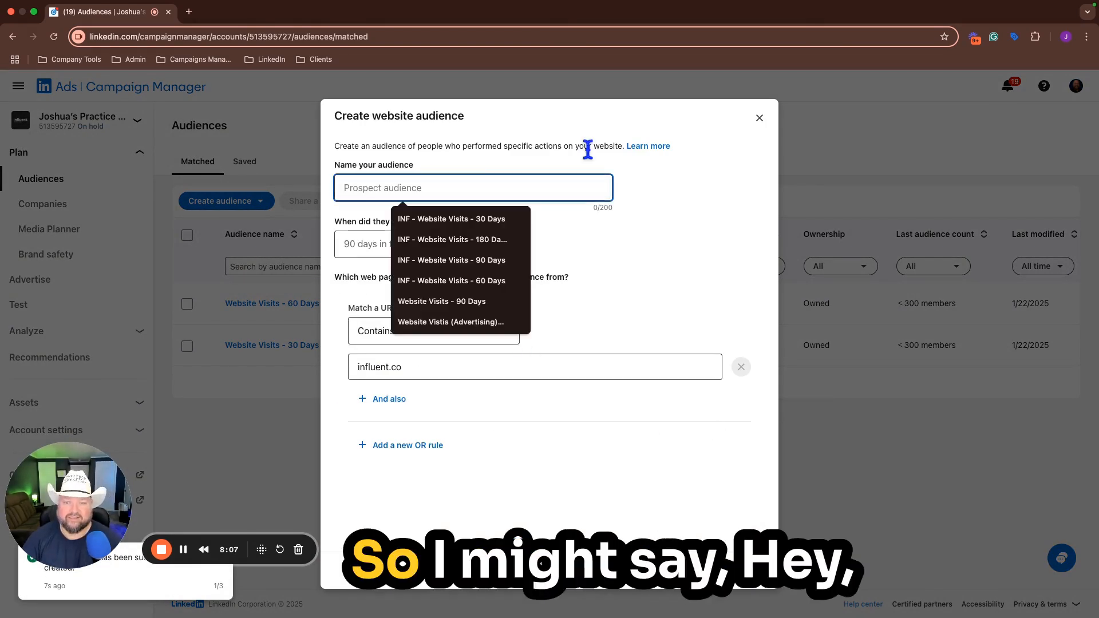
{"action": "left_click", "coordinate": [436, 304]}
{"action": "left_click", "coordinate": [417, 188]}
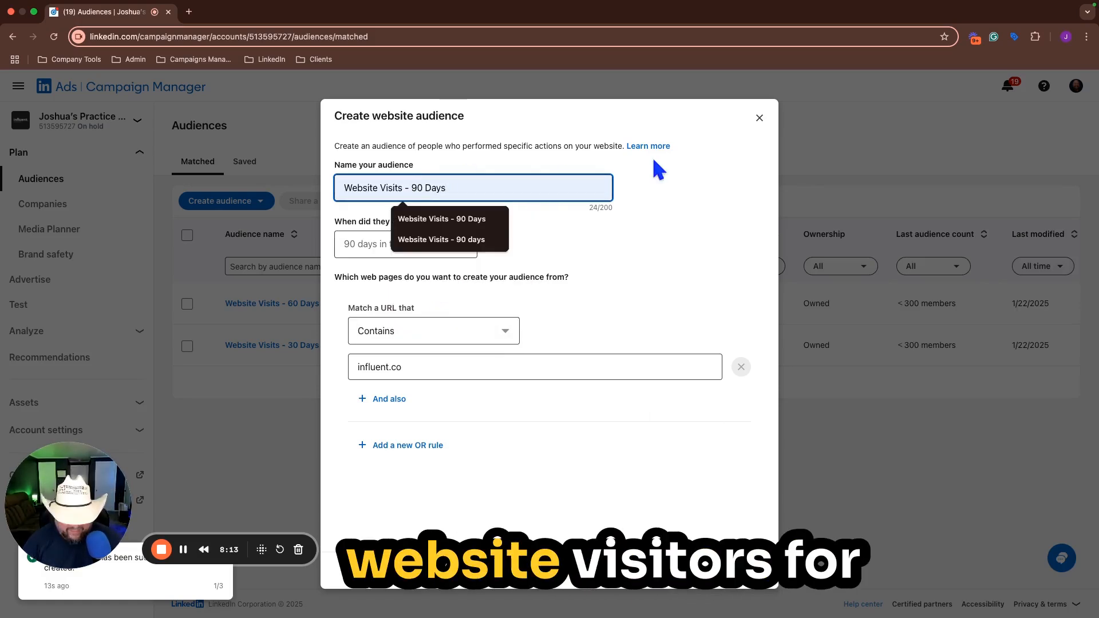
{"action": "key", "text": "BackSpace"}
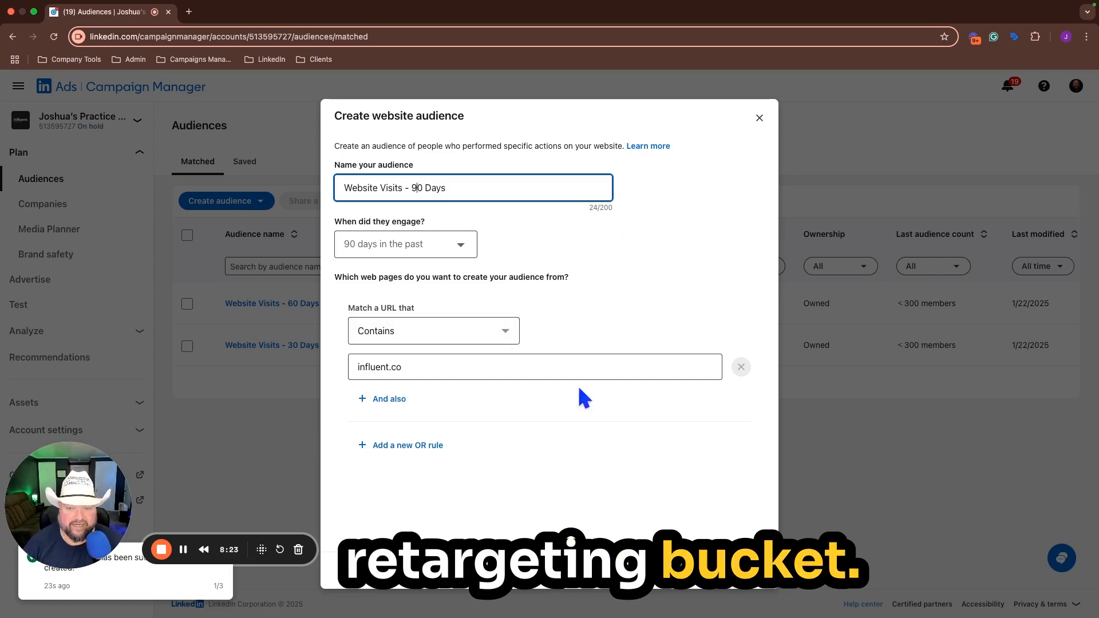
{"action": "left_click", "coordinate": [741, 570]}
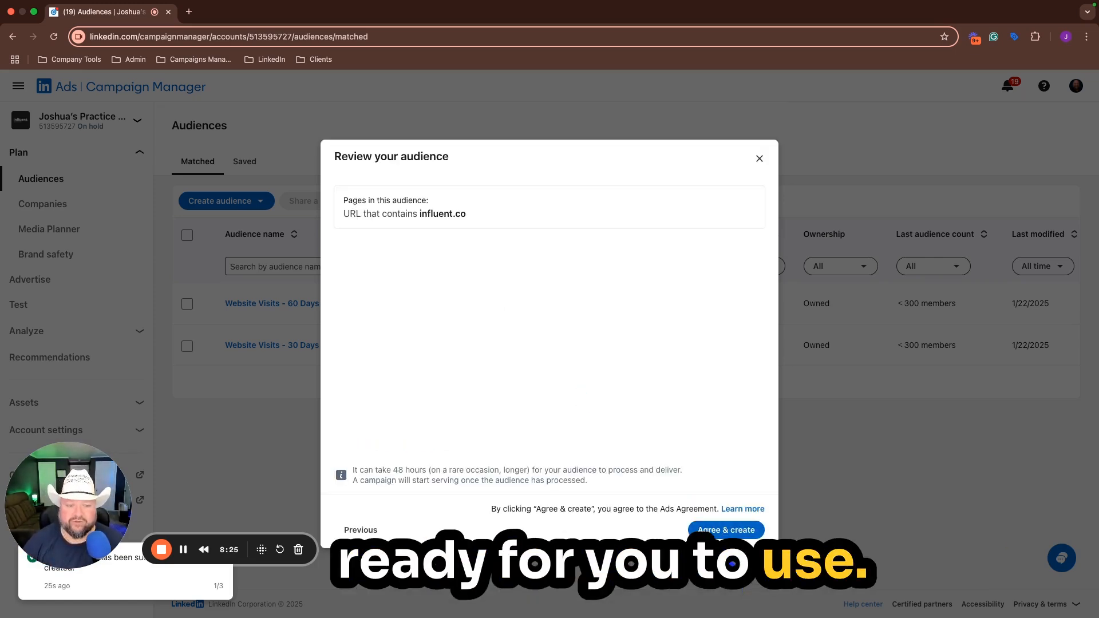
{"action": "left_click", "coordinate": [725, 530]}
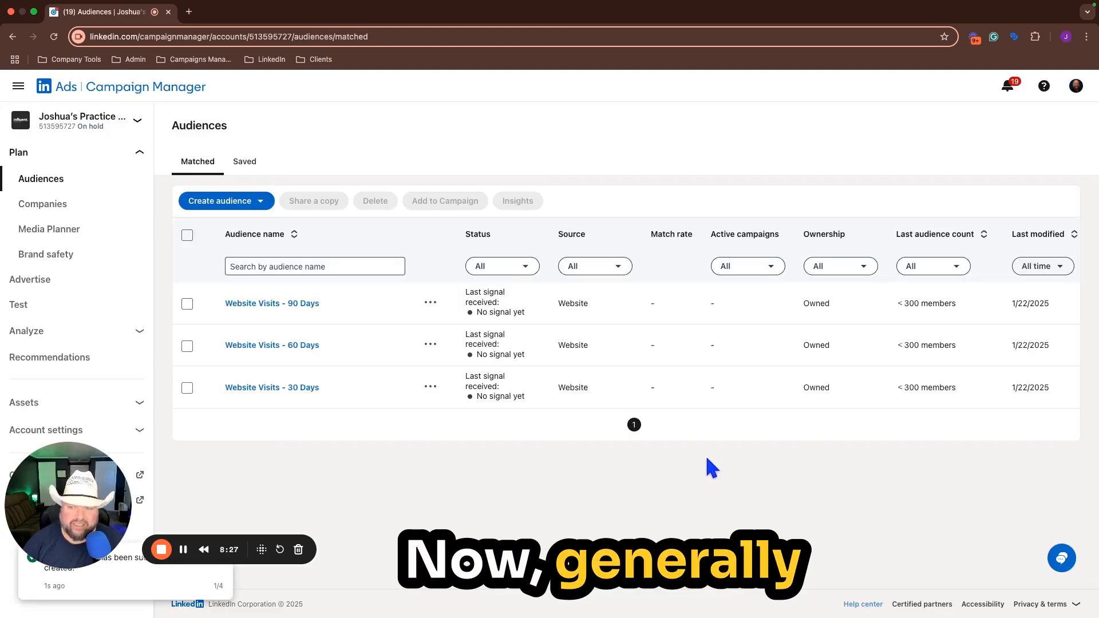
Step: Start another website retargeting audience and name it "Website Visits - 180 Days"
{"action": "left_click", "coordinate": [267, 206]}
{"action": "left_click", "coordinate": [247, 273]}
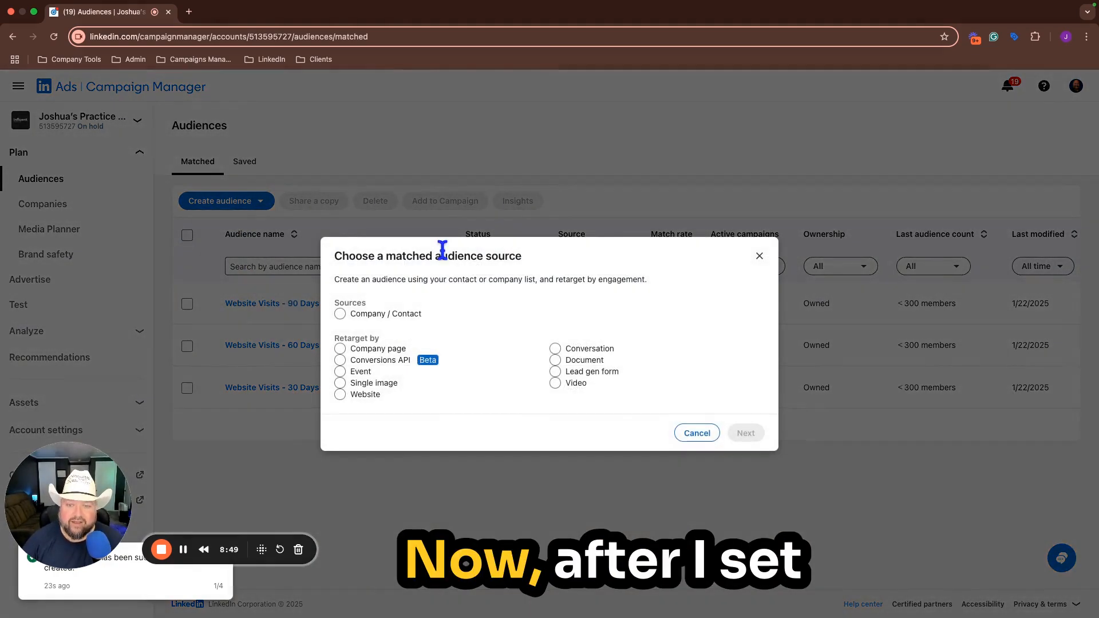
{"action": "left_click", "coordinate": [340, 394]}
{"action": "left_click", "coordinate": [745, 433]}
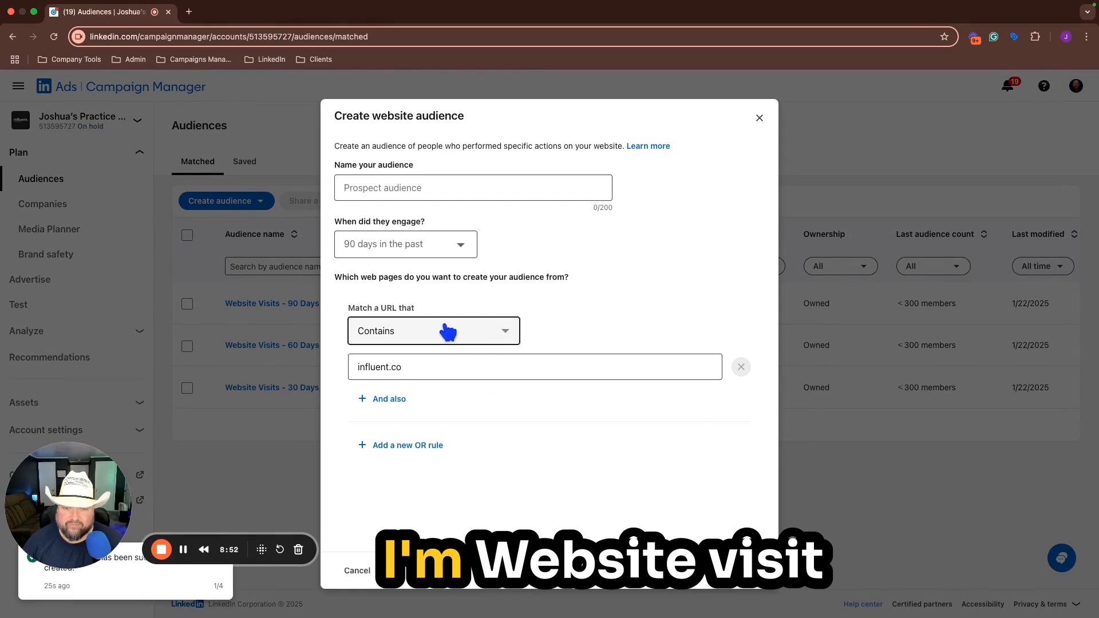
{"action": "left_click", "coordinate": [445, 188]}
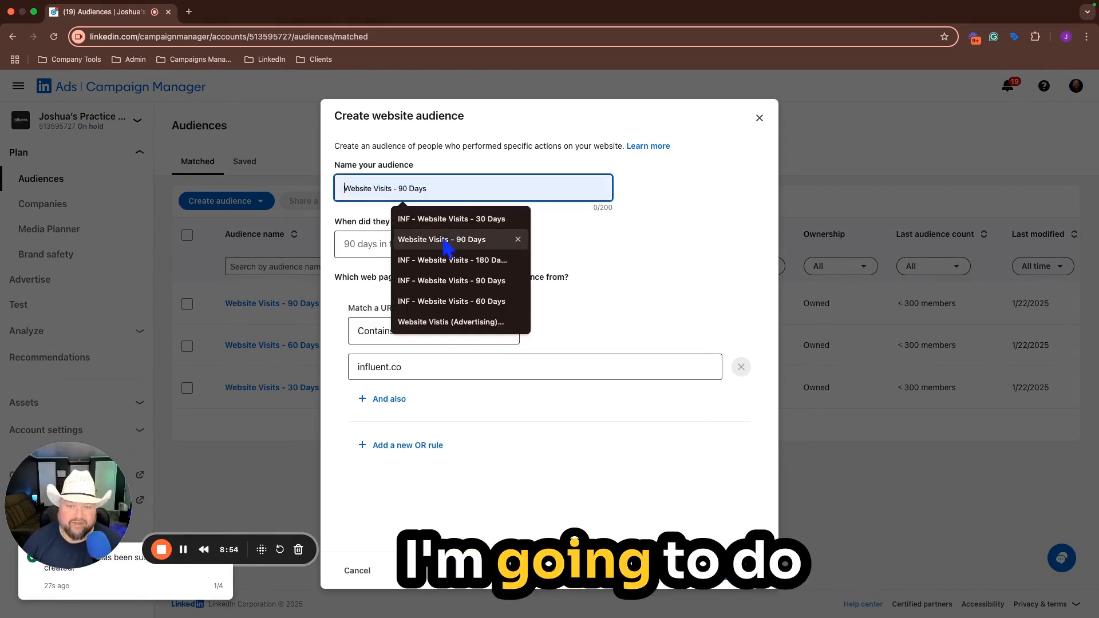
{"action": "left_click", "coordinate": [444, 240]}
{"action": "left_click", "coordinate": [417, 190]}
{"action": "key", "text": "BackSpace"}
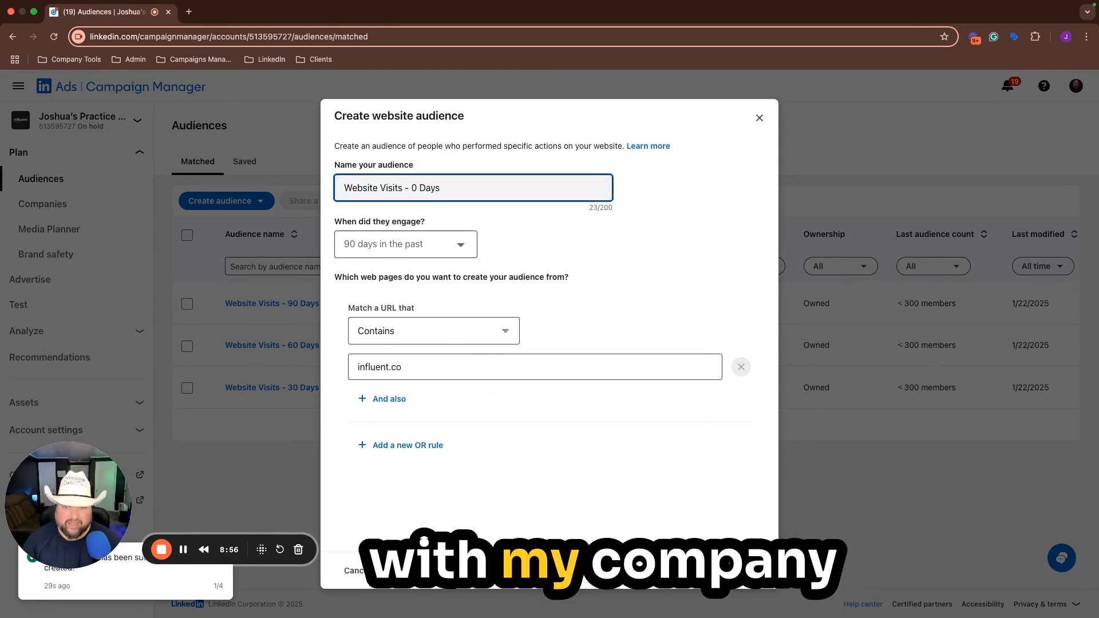
{"action": "type", "text": "18"}
Step: Set the engagement window to 180 days in the past and create the audience
{"action": "left_click", "coordinate": [452, 247]}
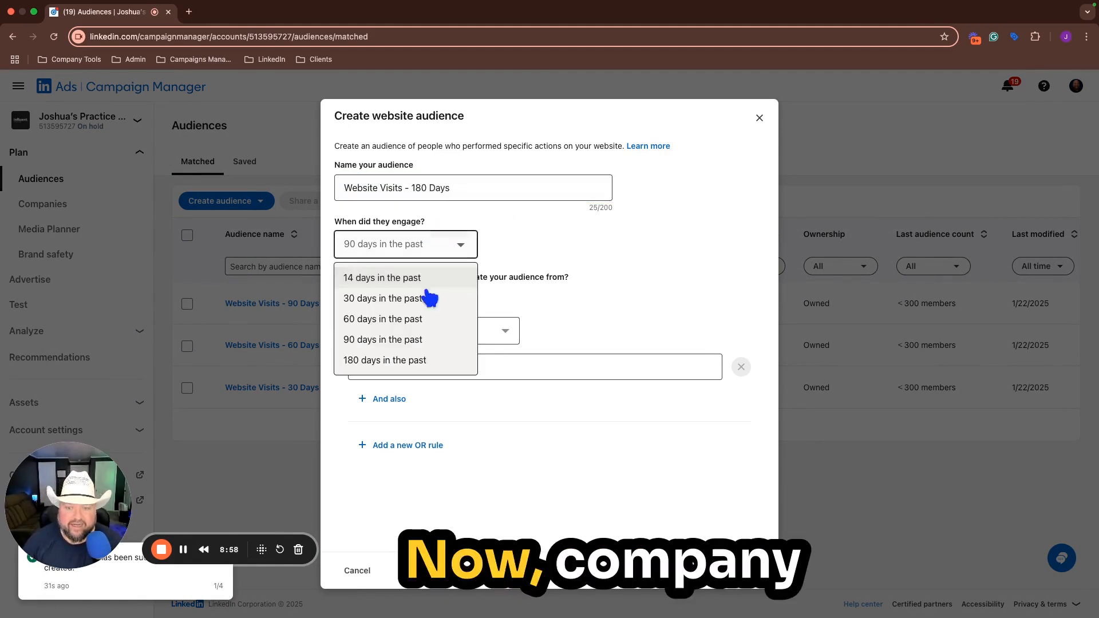
{"action": "left_click", "coordinate": [422, 358]}
{"action": "left_click", "coordinate": [745, 571]}
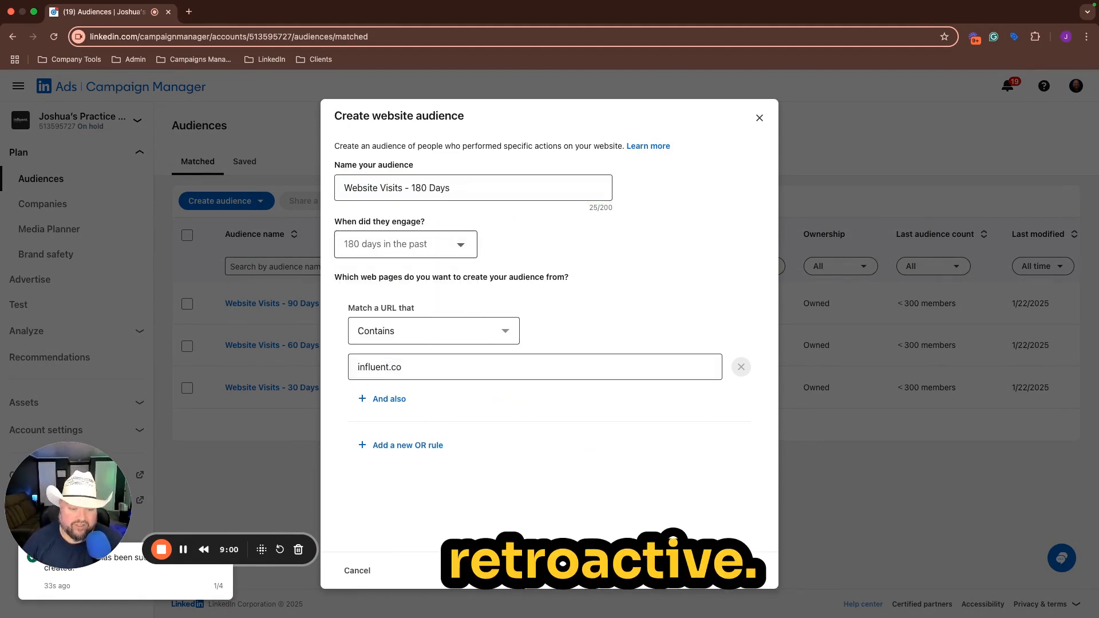
{"action": "left_click", "coordinate": [714, 530]}
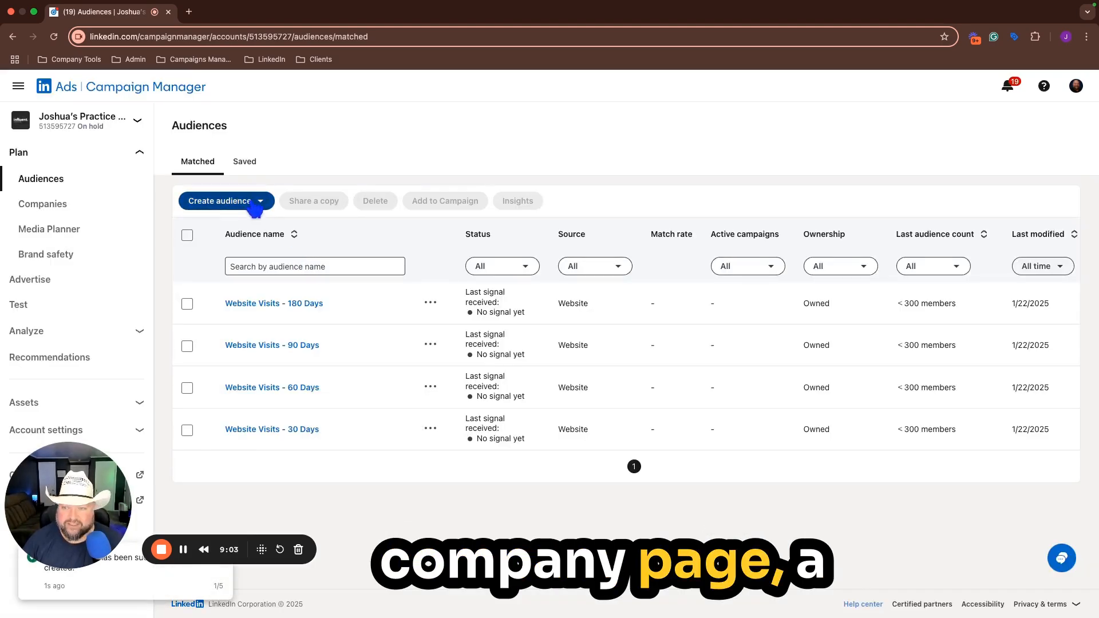
Step: Start a matched audience retargeted by company page and name it "Company Page Visits - 30 Days"
{"action": "left_click", "coordinate": [255, 207]}
{"action": "left_click", "coordinate": [229, 265]}
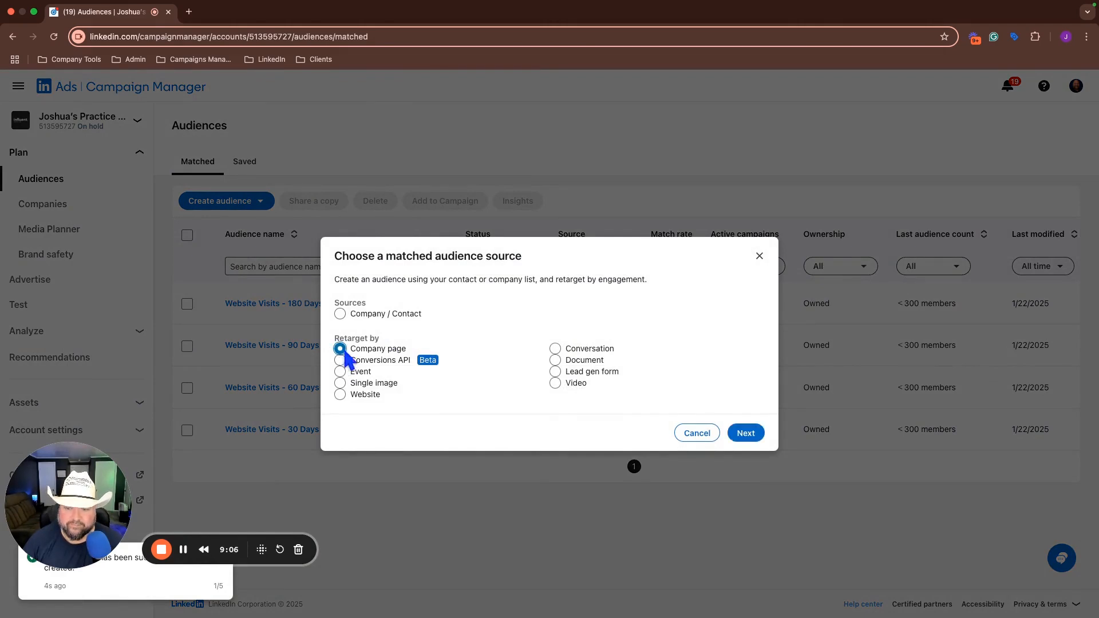
{"action": "left_click", "coordinate": [749, 430]}
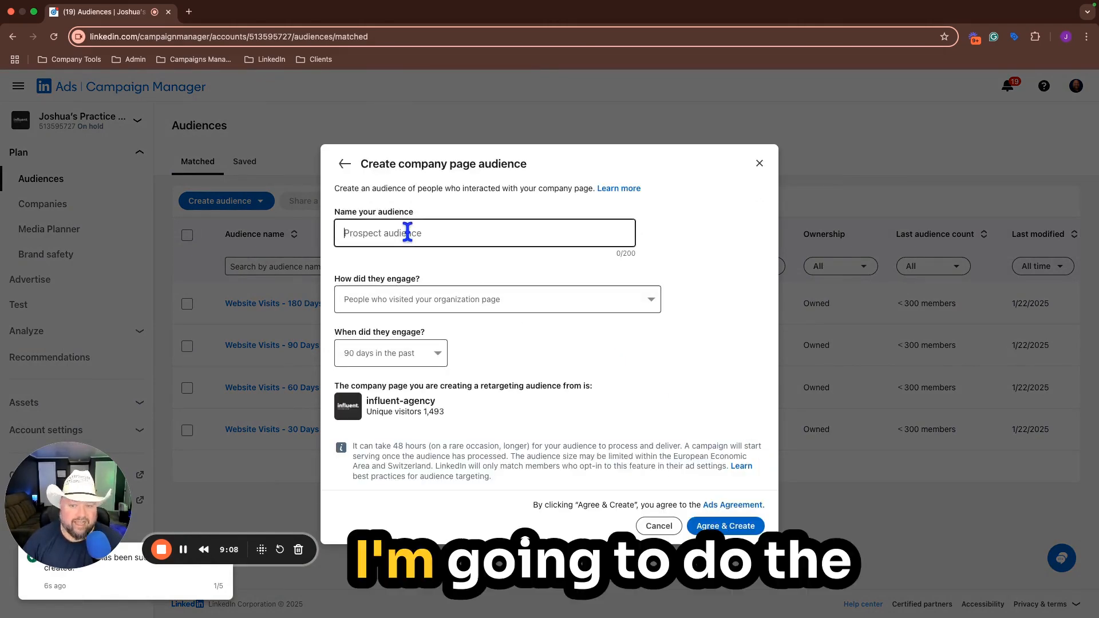
{"action": "type", "text": "Company "}
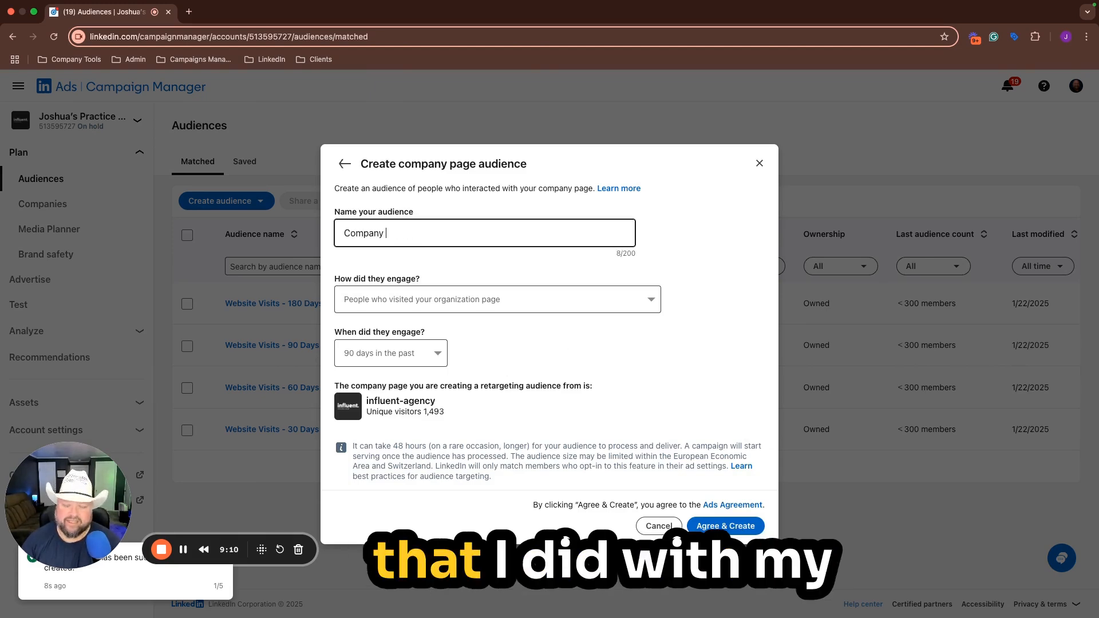
{"action": "type", "text": "Visits"}
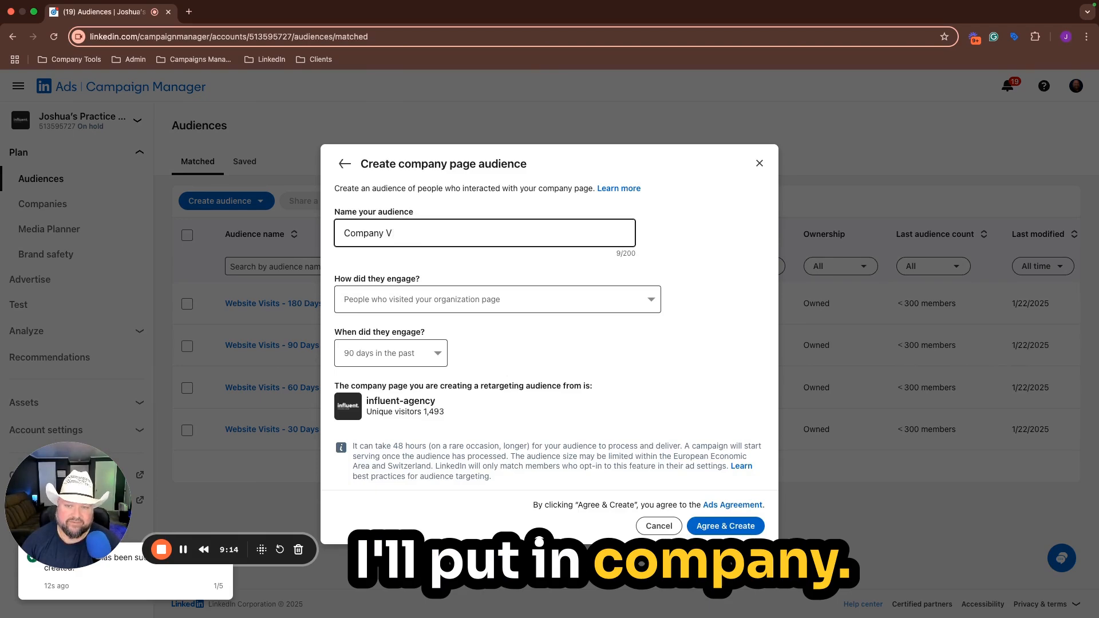
{"action": "key", "text": "BackSpace"}
{"action": "type", "text": "Page Visits"}
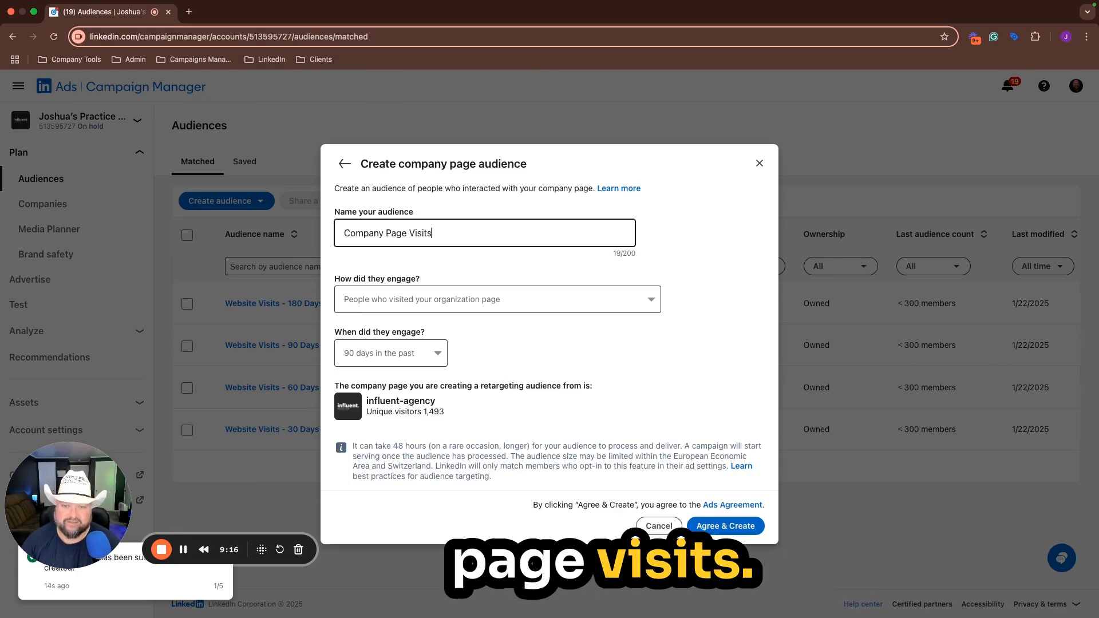
{"action": "type", "text": " - 30 Days"}
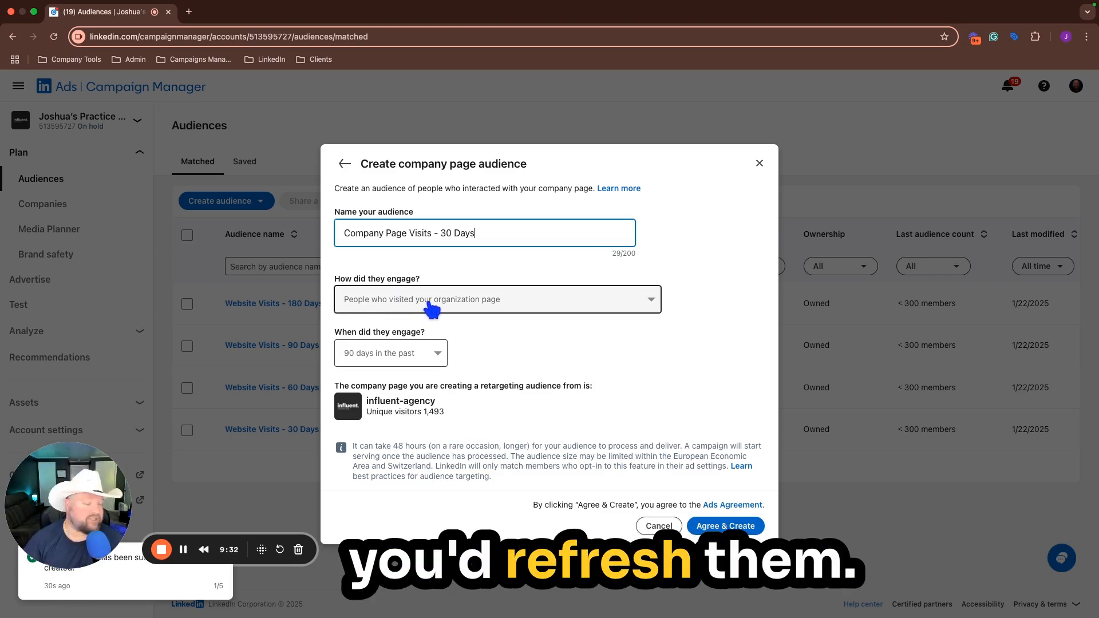
Step: Set the company page audience's engagement window to 30 days in the past and create it
{"action": "left_click", "coordinate": [439, 358]}
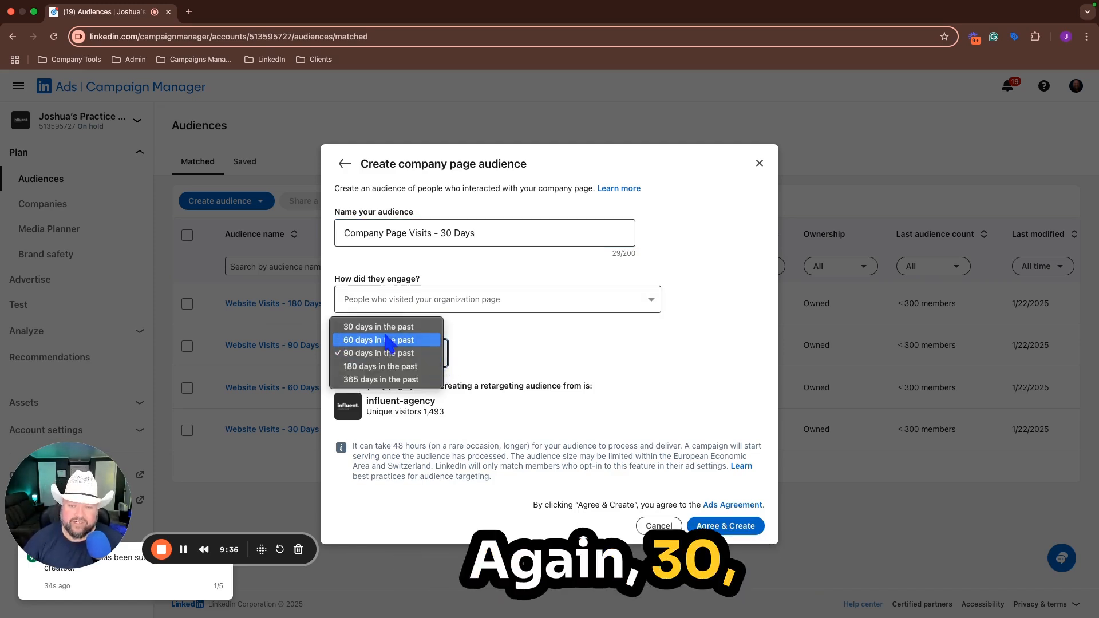
{"action": "left_click", "coordinate": [386, 328]}
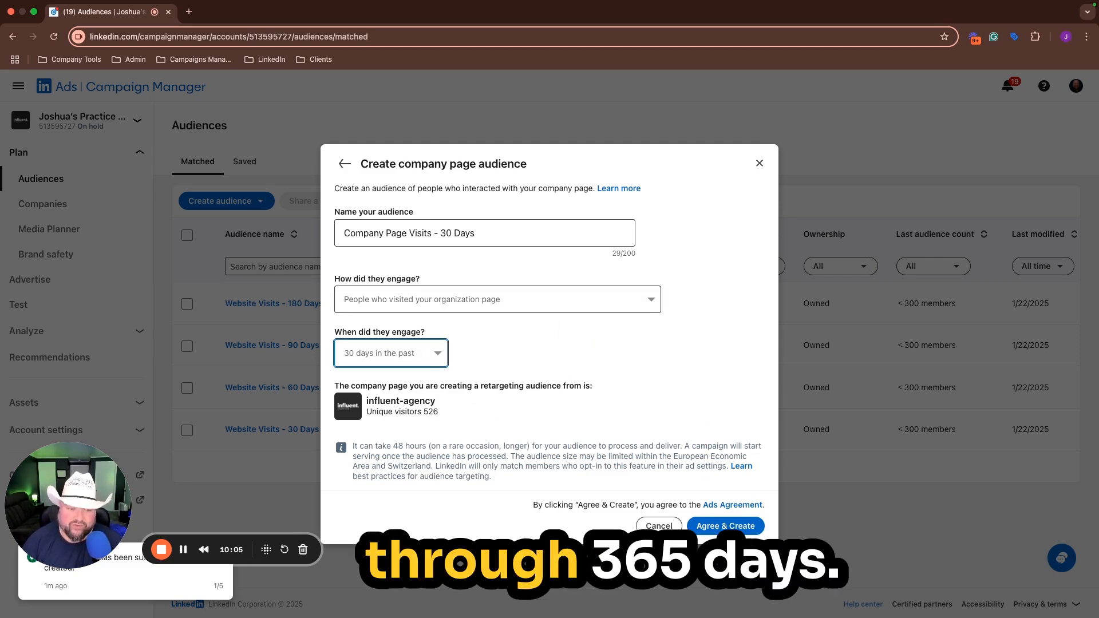
{"action": "left_click", "coordinate": [725, 531]}
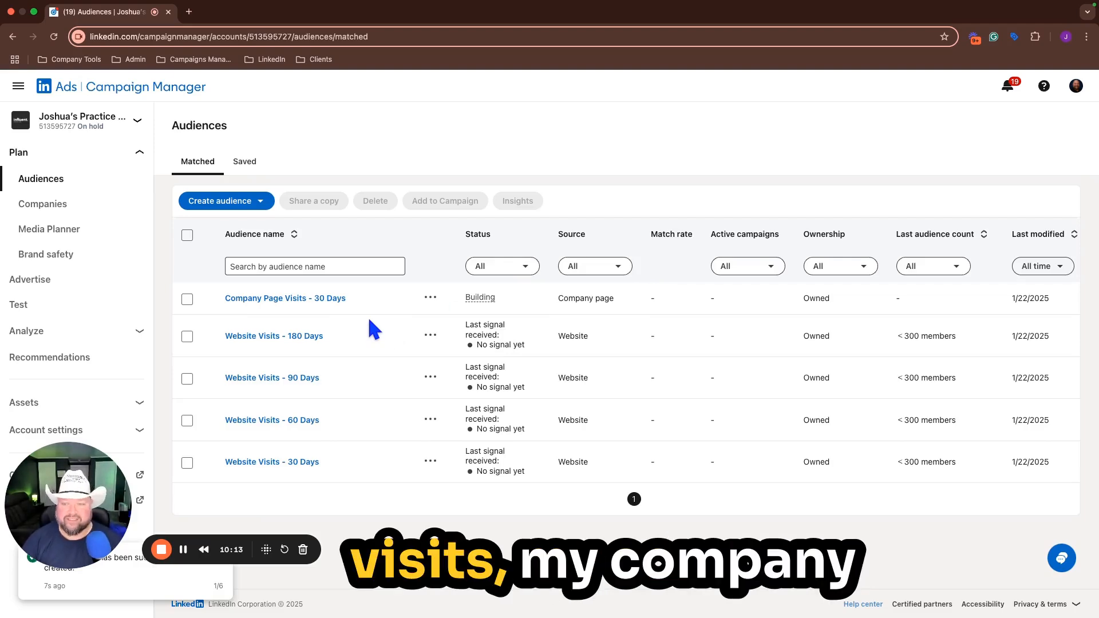
Step: Start a new matched audience that retargets people by video engagement
{"action": "left_click", "coordinate": [228, 201]}
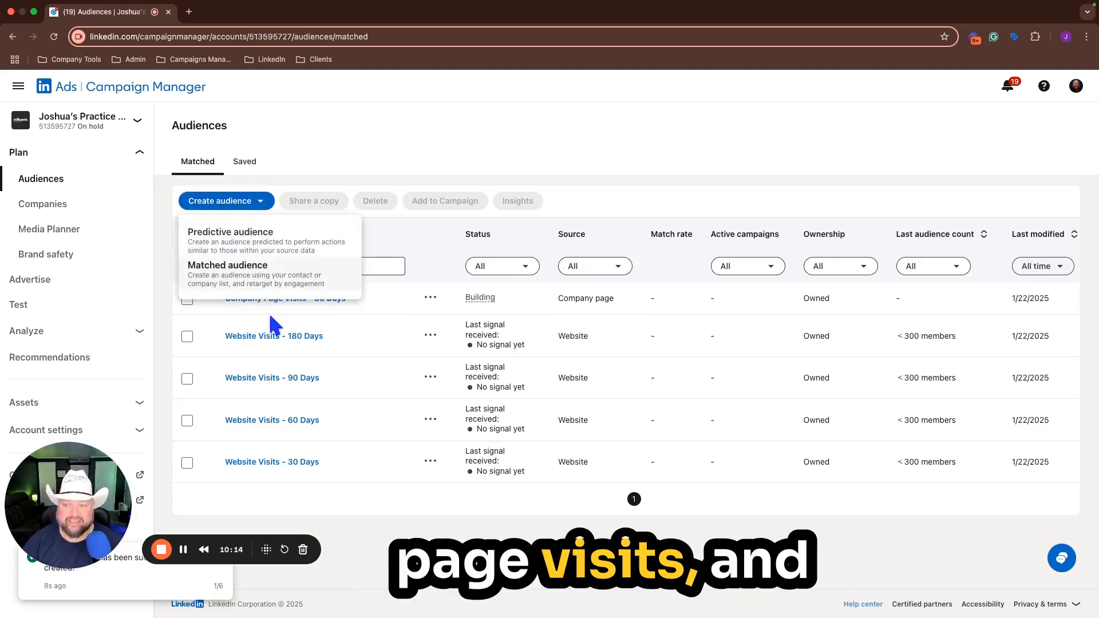
{"action": "left_click", "coordinate": [277, 283]}
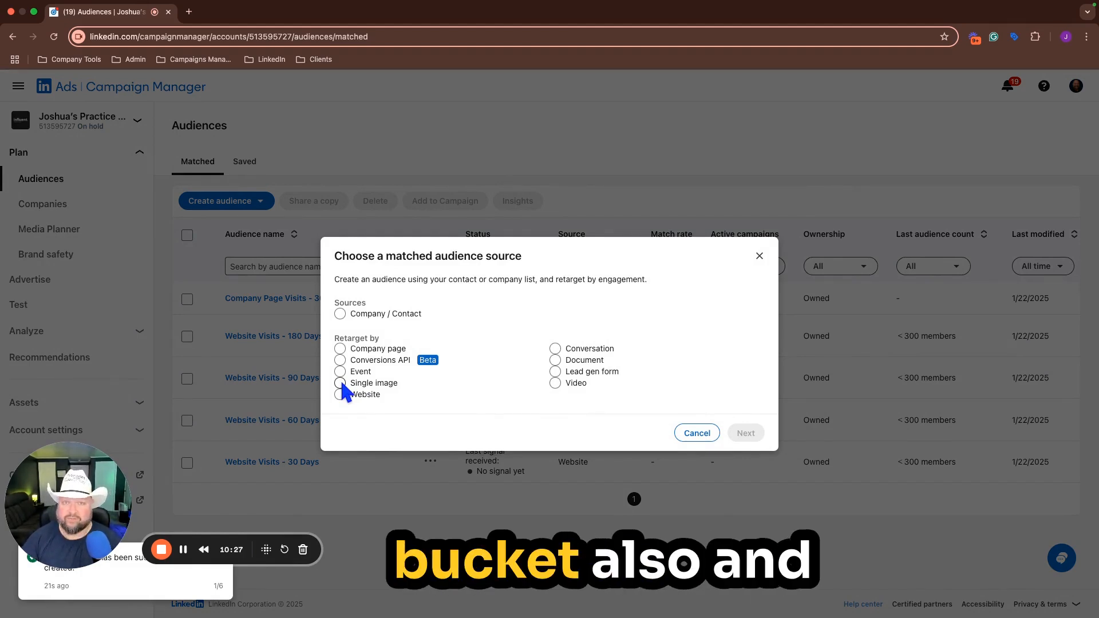
{"action": "left_click", "coordinate": [555, 382]}
{"action": "left_click", "coordinate": [756, 433]}
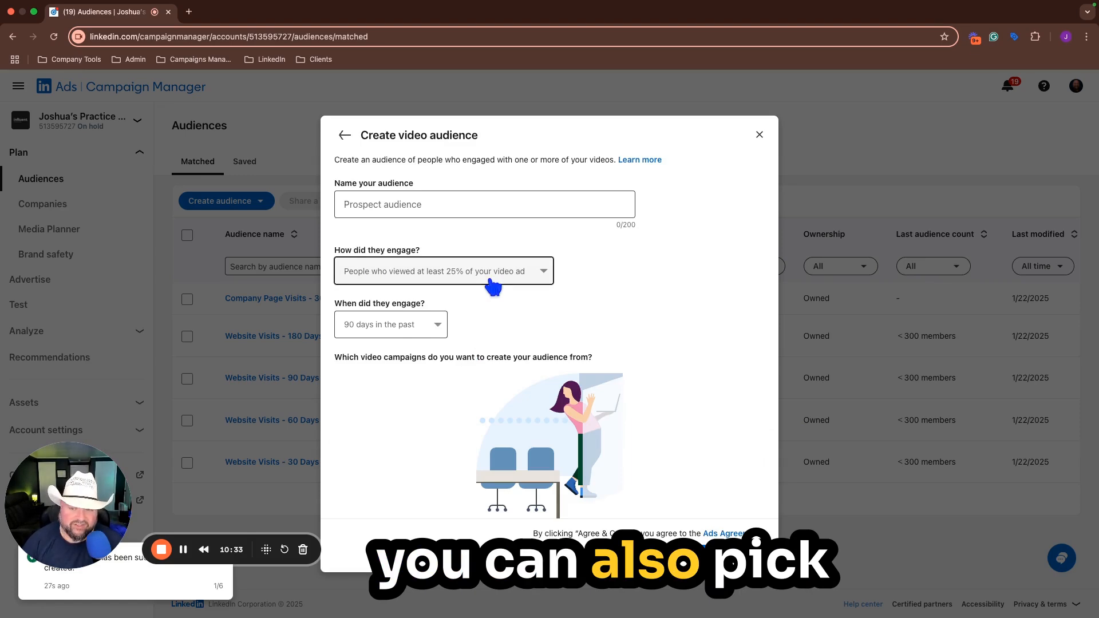
Step: Check the engagement level and time window options of the video audience and close the form without creating it
{"action": "left_click", "coordinate": [419, 333]}
{"action": "left_click", "coordinate": [534, 288]}
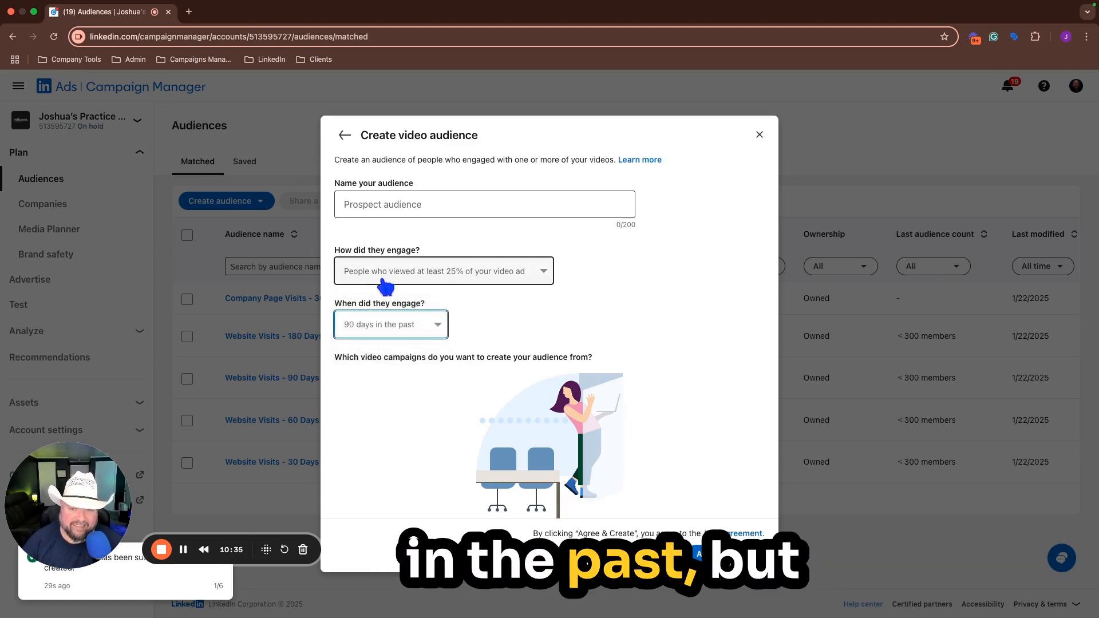
{"action": "left_click", "coordinate": [383, 279]}
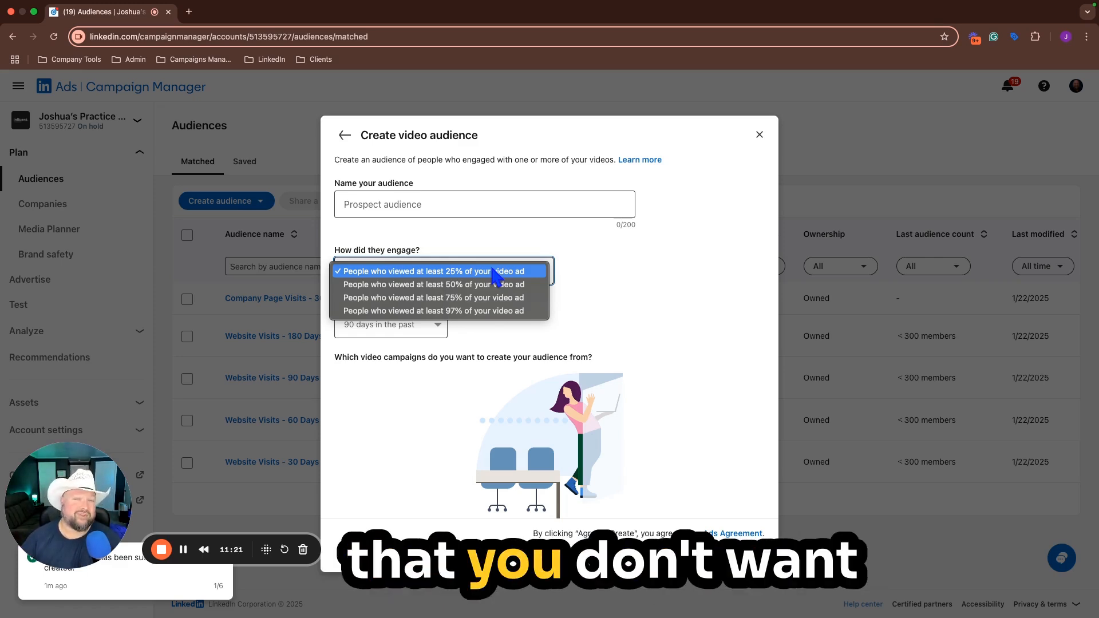
{"action": "left_click", "coordinate": [651, 340]}
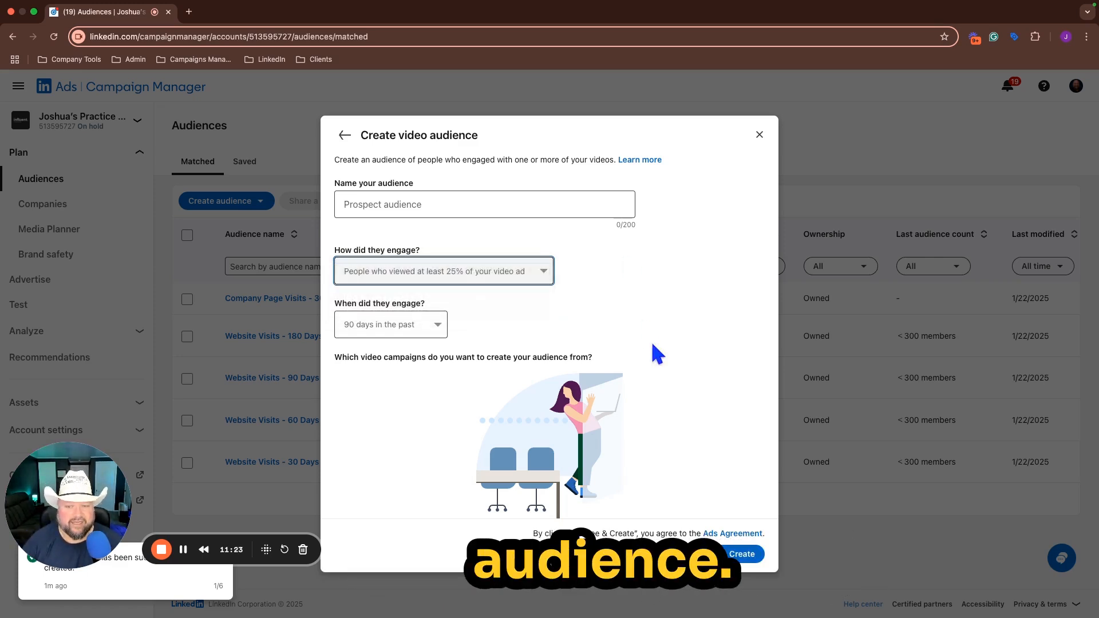
{"action": "left_click", "coordinate": [759, 135]}
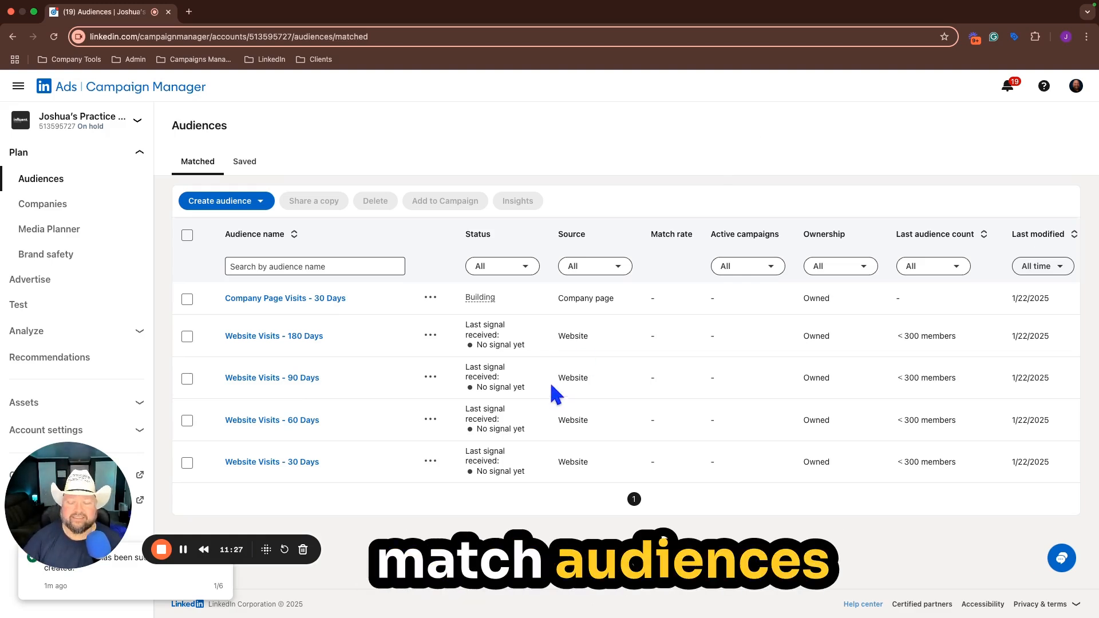
Step: Open the ad account's conversion tracking page
{"action": "left_click", "coordinate": [139, 331]}
{"action": "left_click", "coordinate": [101, 307]}
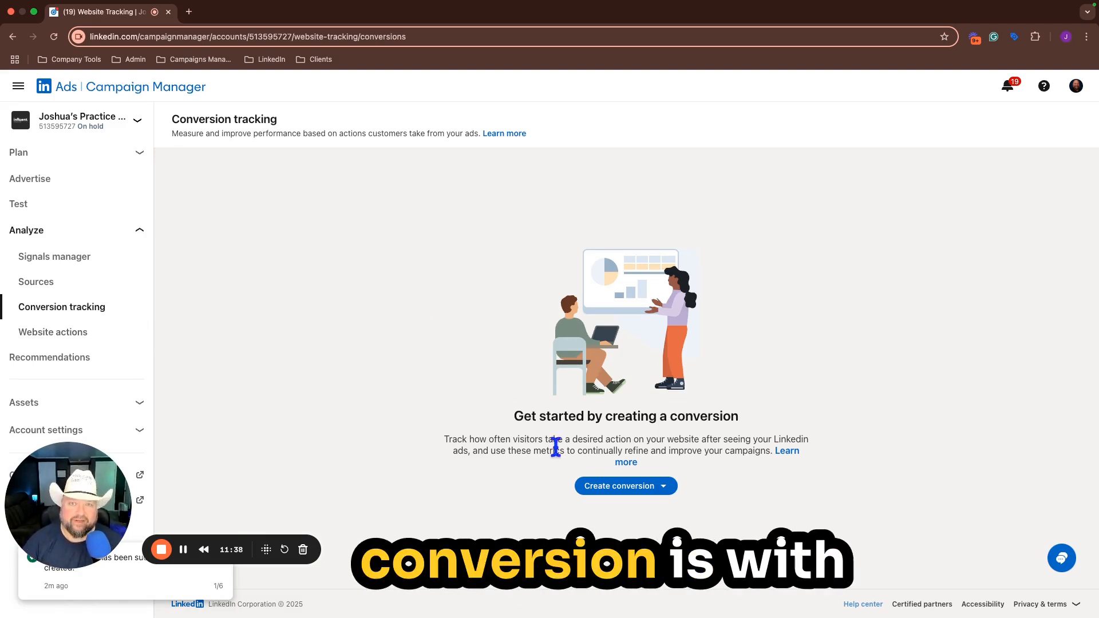
{"action": "left_click", "coordinate": [660, 491]}
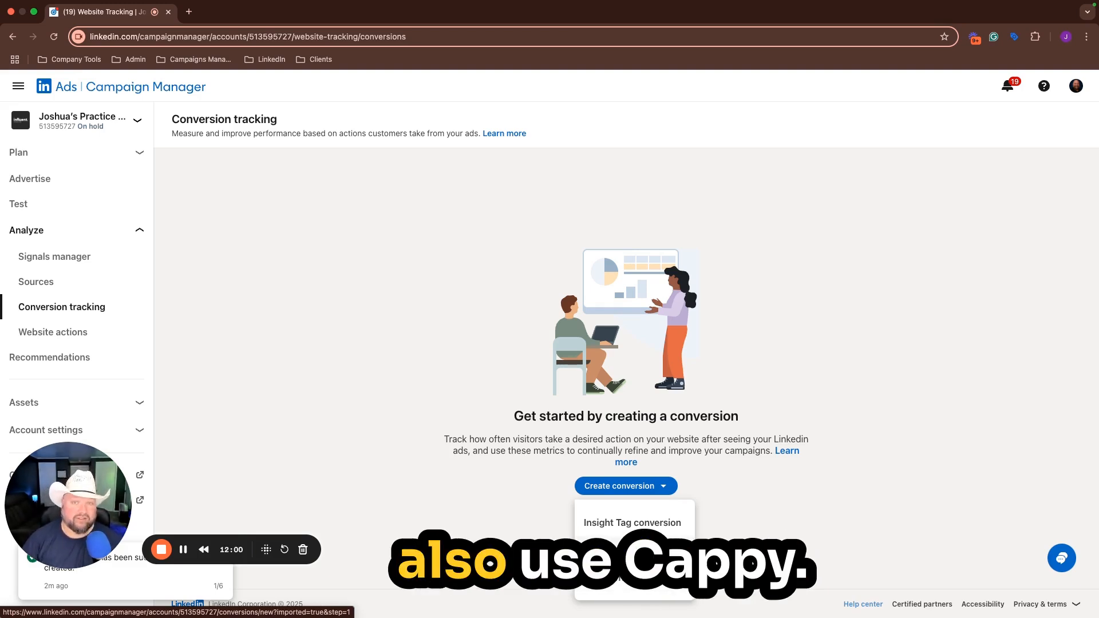
{"action": "left_click", "coordinate": [630, 573]}
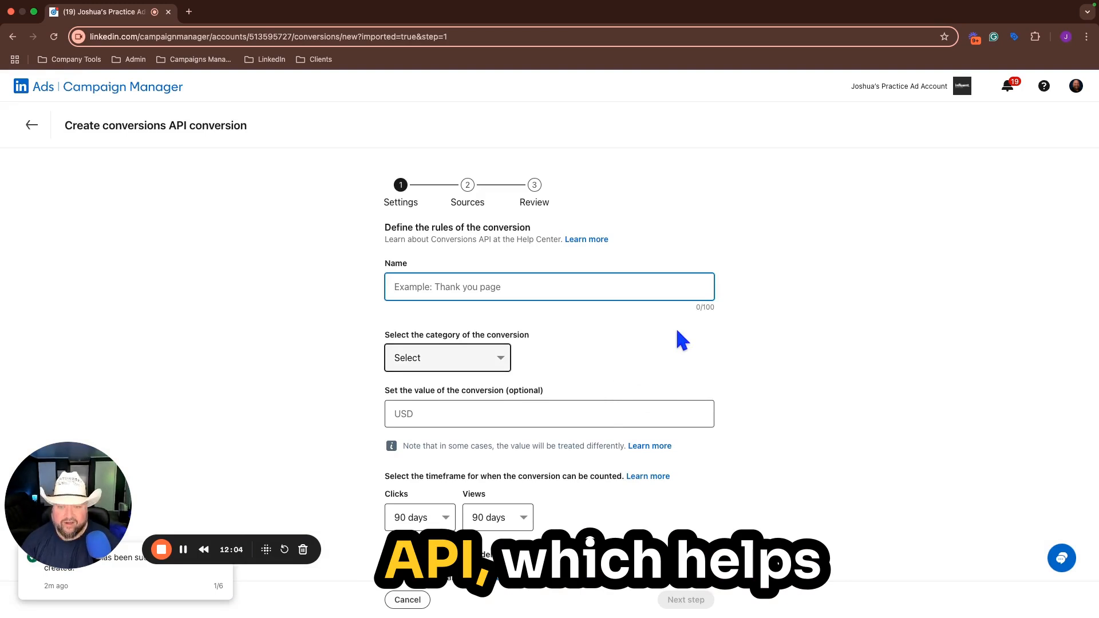
{"action": "type", "text": "CAPI"}
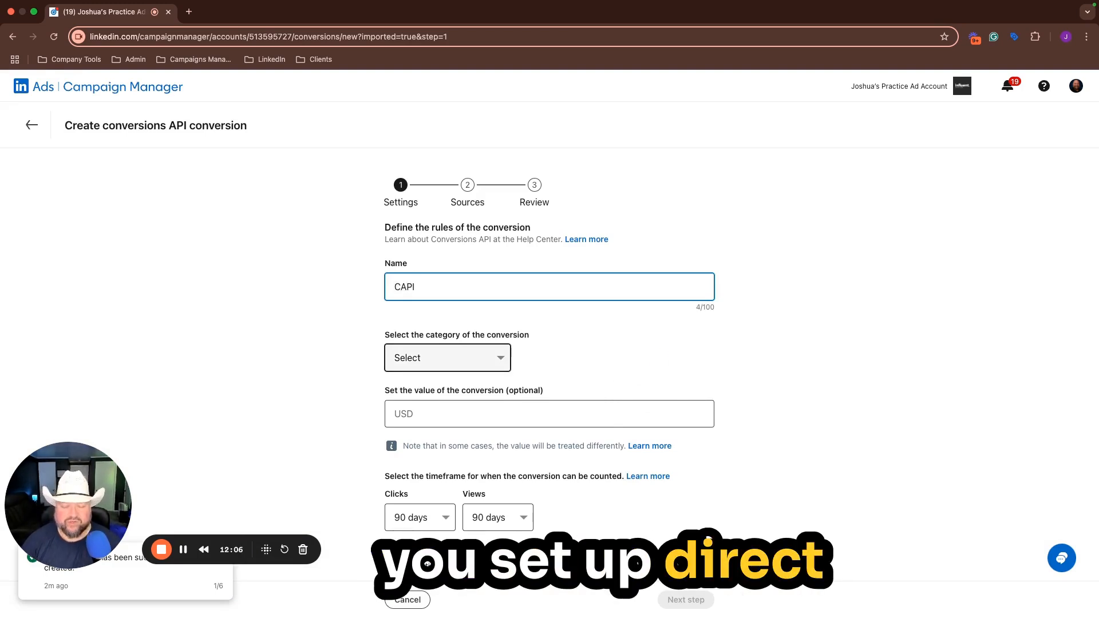
{"action": "scroll", "coordinate": [614, 399], "scroll_direction": "down", "scroll_amount": 2}
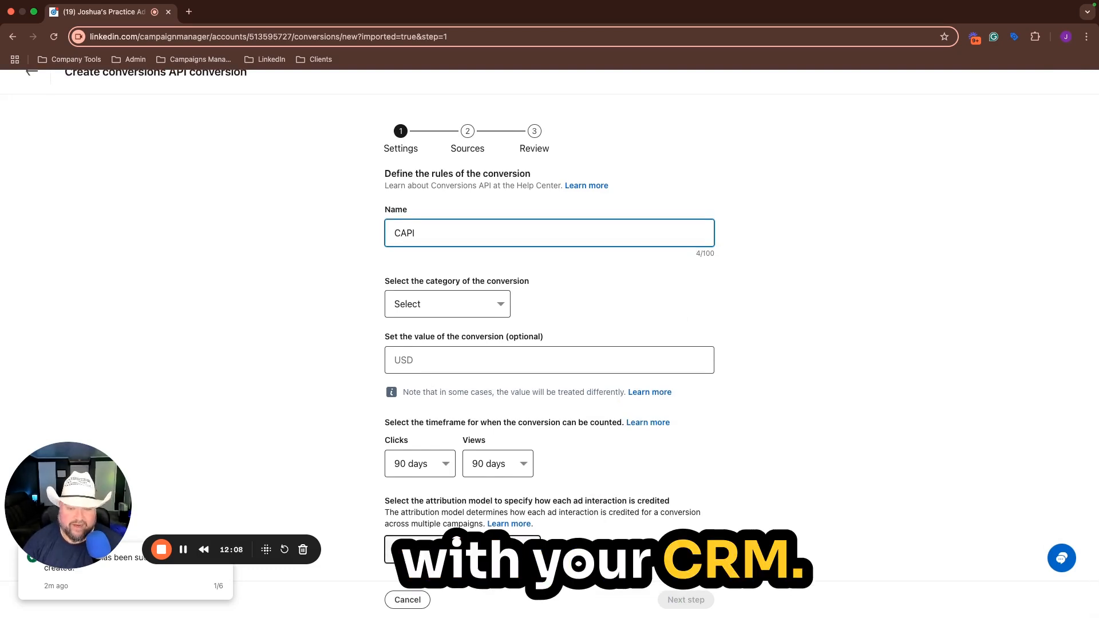
{"action": "left_click", "coordinate": [463, 551]}
{"action": "left_click", "coordinate": [439, 350]}
{"action": "left_click", "coordinate": [458, 315]}
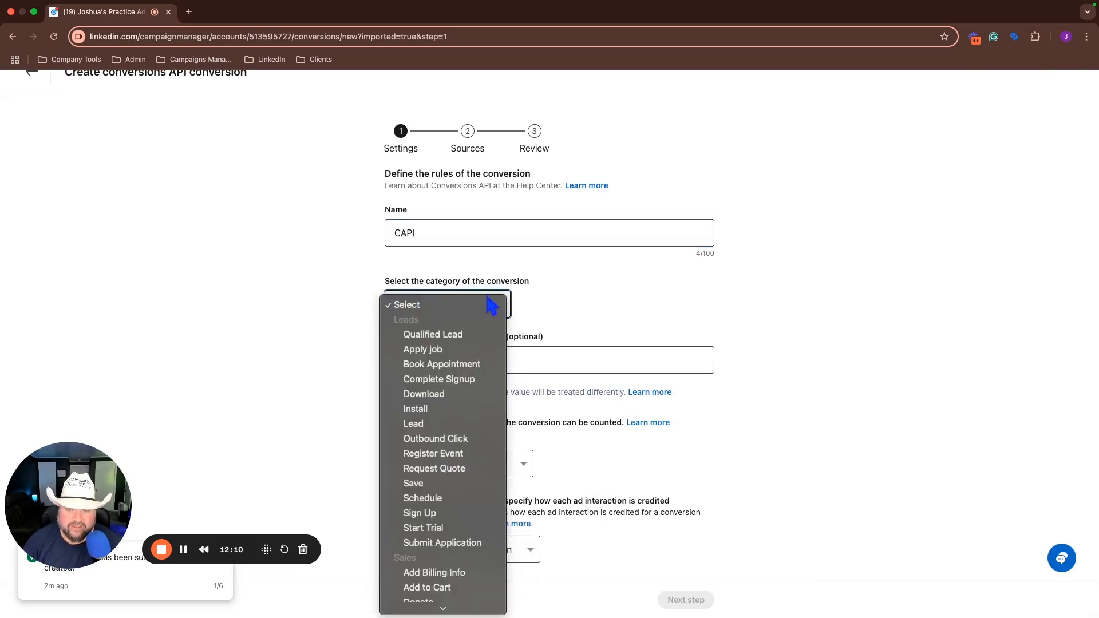
{"action": "left_click", "coordinate": [412, 423]}
{"action": "left_click", "coordinate": [670, 601]}
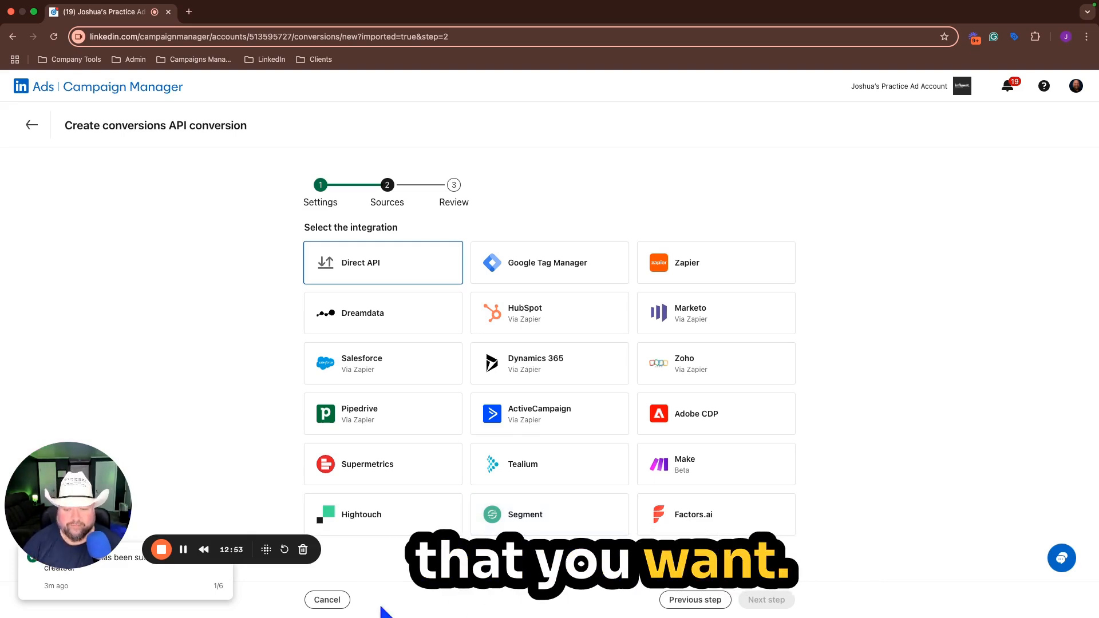
{"action": "left_click", "coordinate": [341, 605]}
{"action": "left_click", "coordinate": [621, 486]}
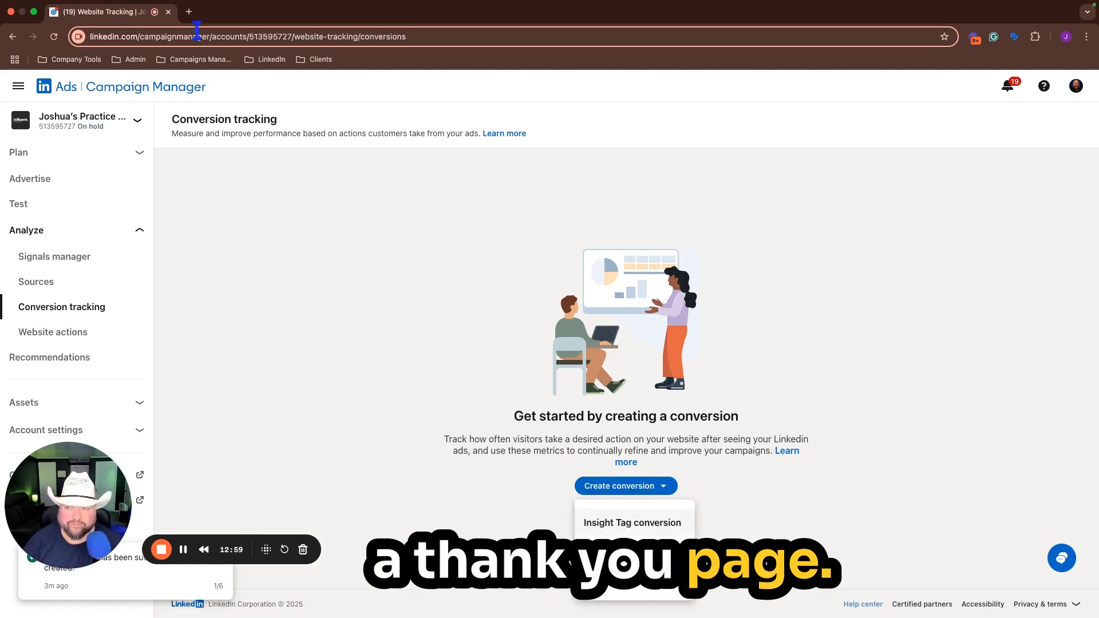
Step: View the website's thank-you page at influent.co/thank-you in a separate browser tab and close it
{"action": "left_click", "coordinate": [189, 11]}
{"action": "type", "text": "influn"}
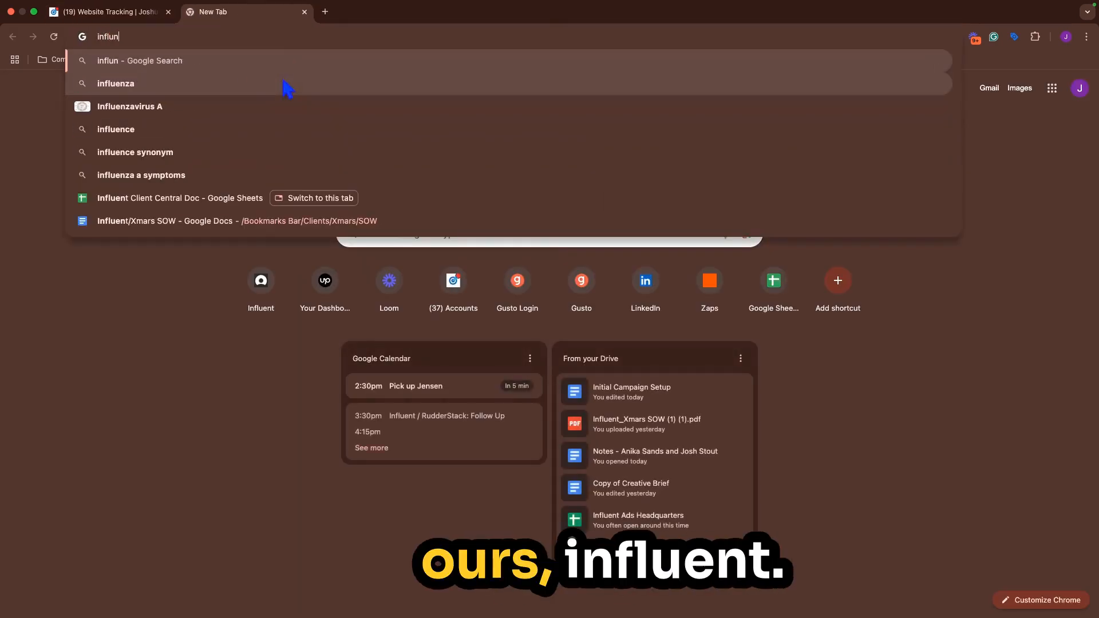
{"action": "key", "text": "BackSpace"}
{"action": "type", "text": "ent/c"}
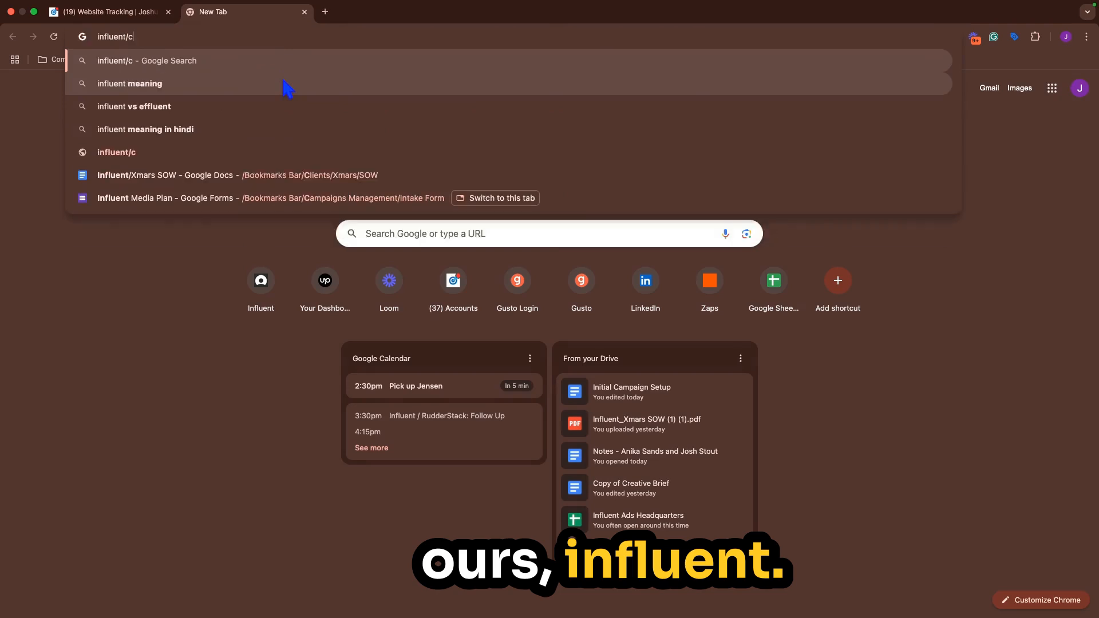
{"action": "key", "text": "BackSpace"}
{"action": "key", "text": "BackSpace"}
{"action": "type", "text": ".co"}
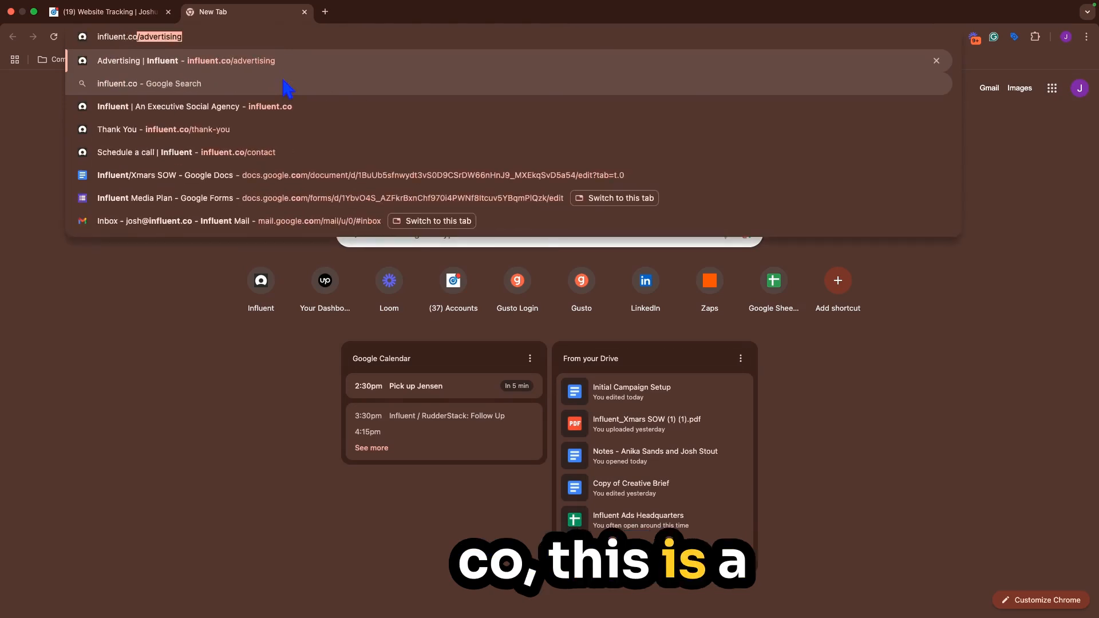
{"action": "type", "text": "/thank"}
{"action": "key", "text": "Return"}
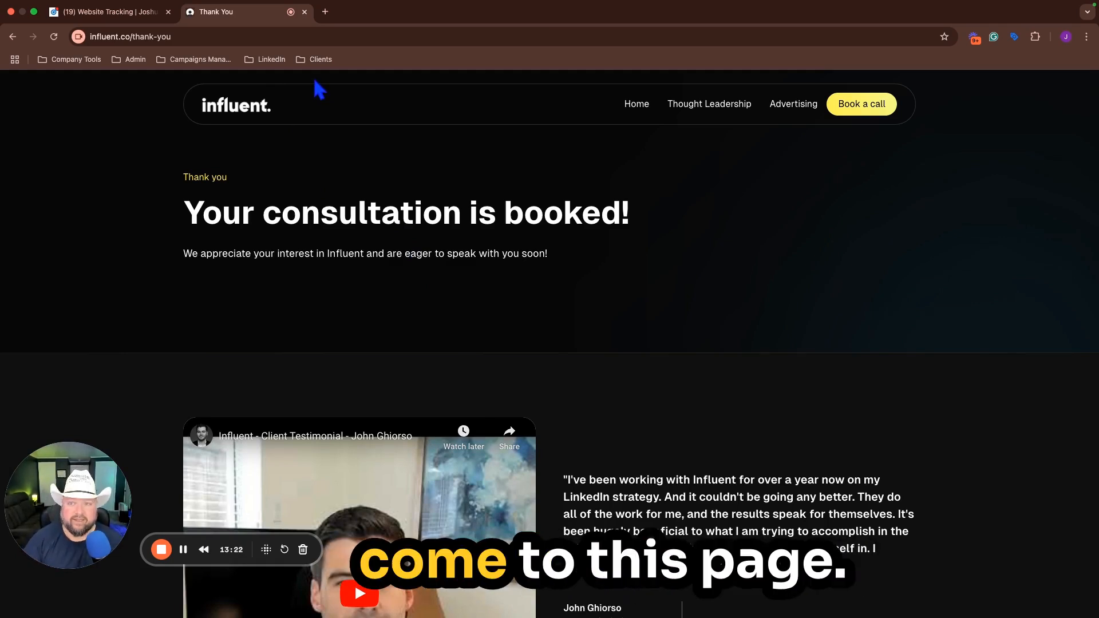
{"action": "left_click", "coordinate": [305, 12]}
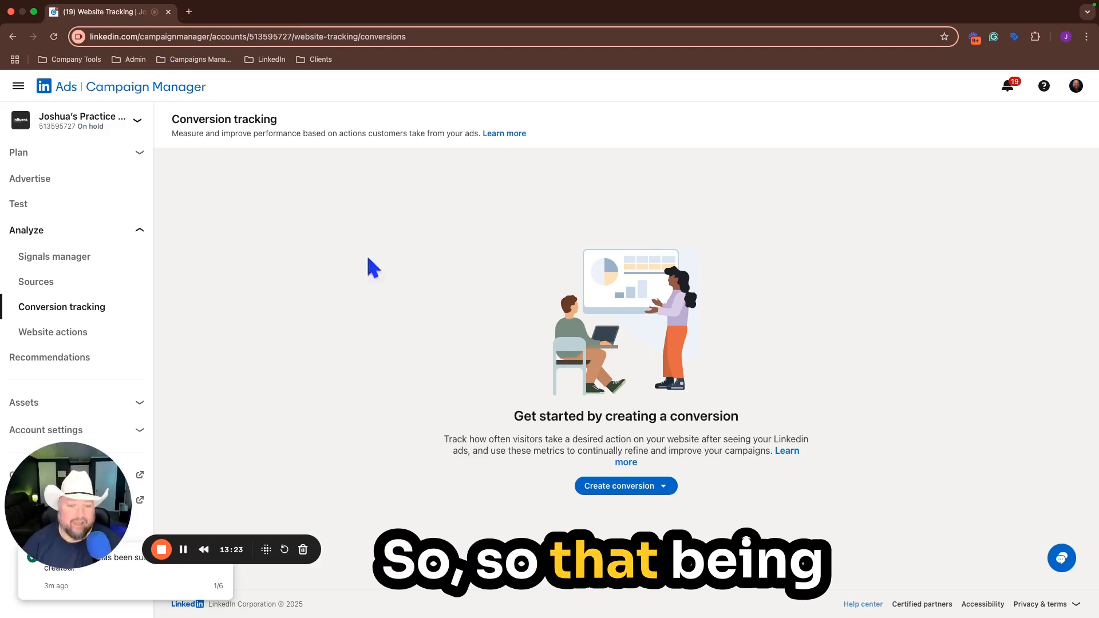
Step: Start an Insight Tag conversion named "Thank you page" and set its category to Lead
{"action": "left_click", "coordinate": [634, 488]}
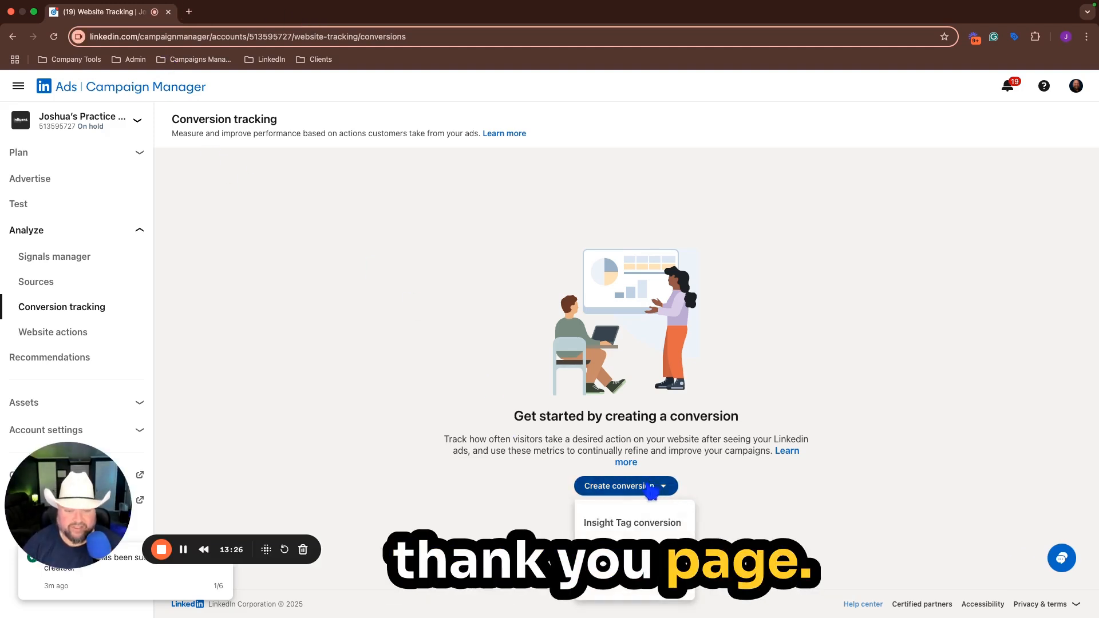
{"action": "left_click", "coordinate": [632, 524]}
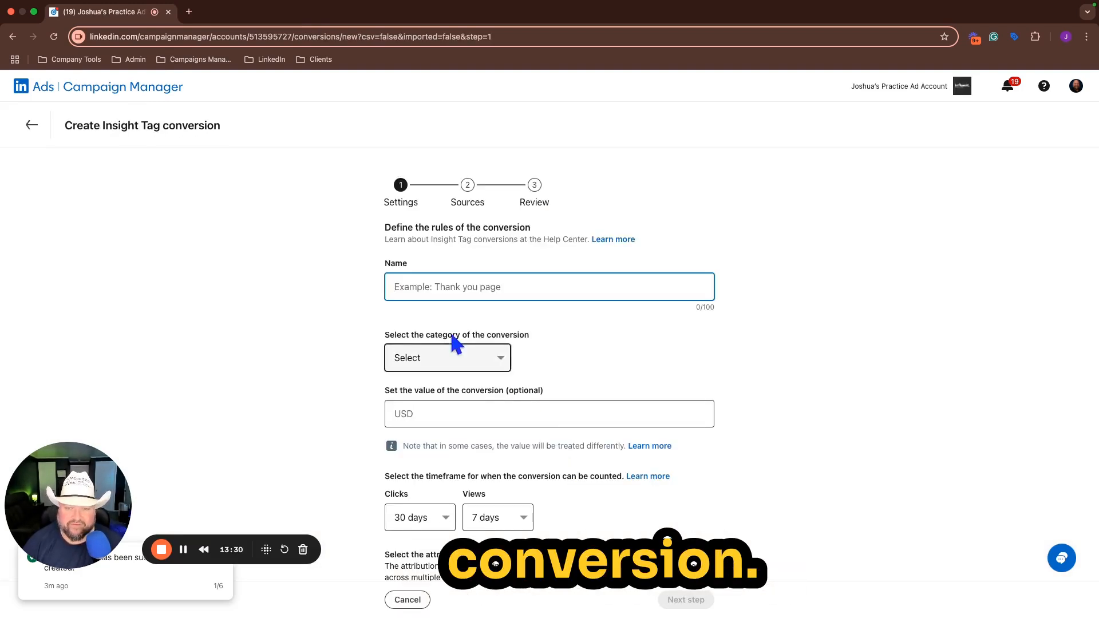
{"action": "left_click", "coordinate": [460, 292]}
{"action": "type", "text": "Thank you page"}
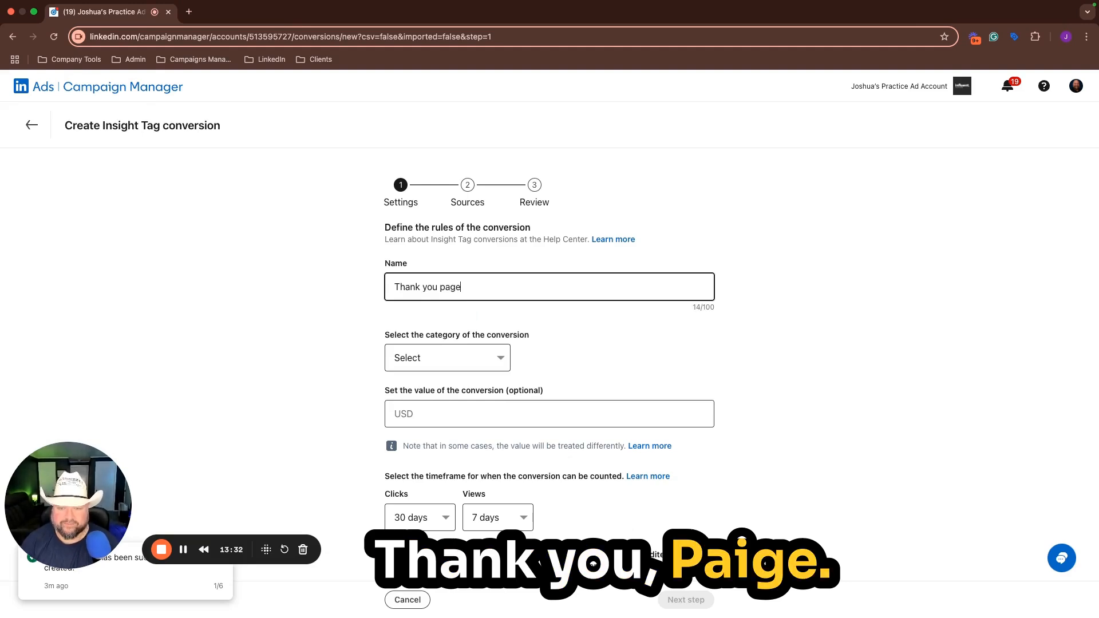
{"action": "left_click", "coordinate": [452, 356]}
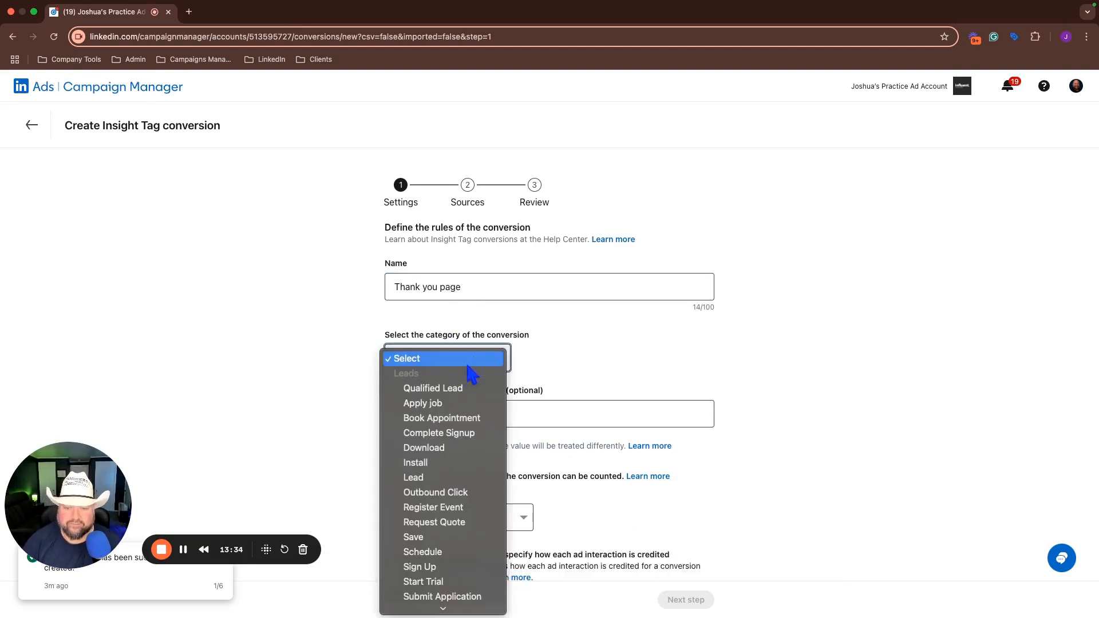
{"action": "left_click", "coordinate": [427, 478]}
Step: Set the conversion value to $50, keep the Last Touch attribution model and continue to the sources stage
{"action": "scroll", "coordinate": [824, 299], "scroll_direction": "down", "scroll_amount": 2}
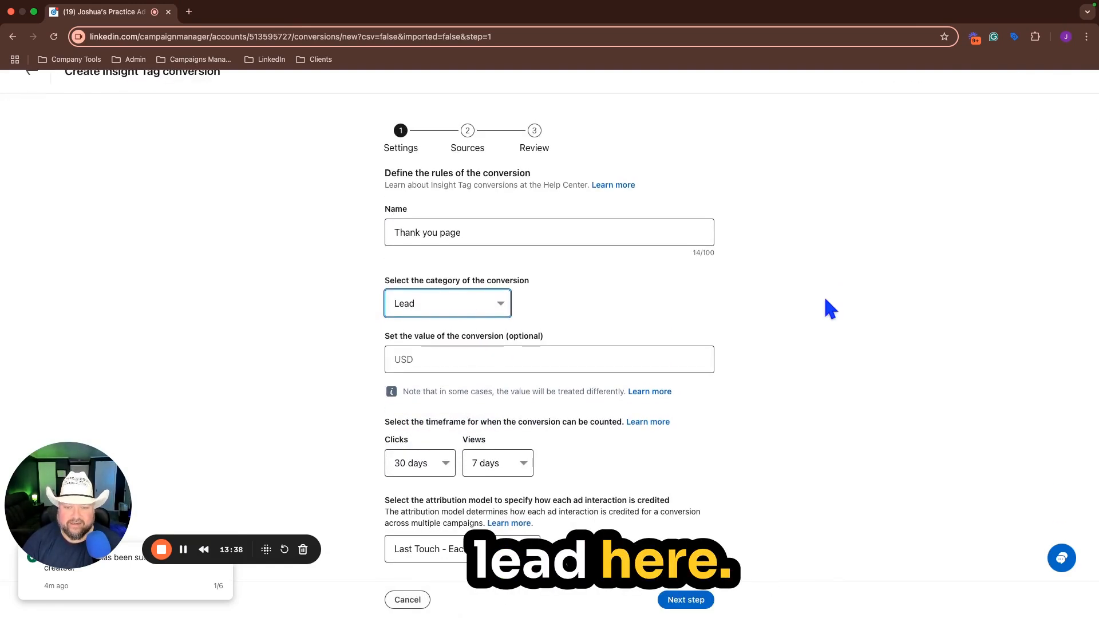
{"action": "left_click", "coordinate": [539, 352]}
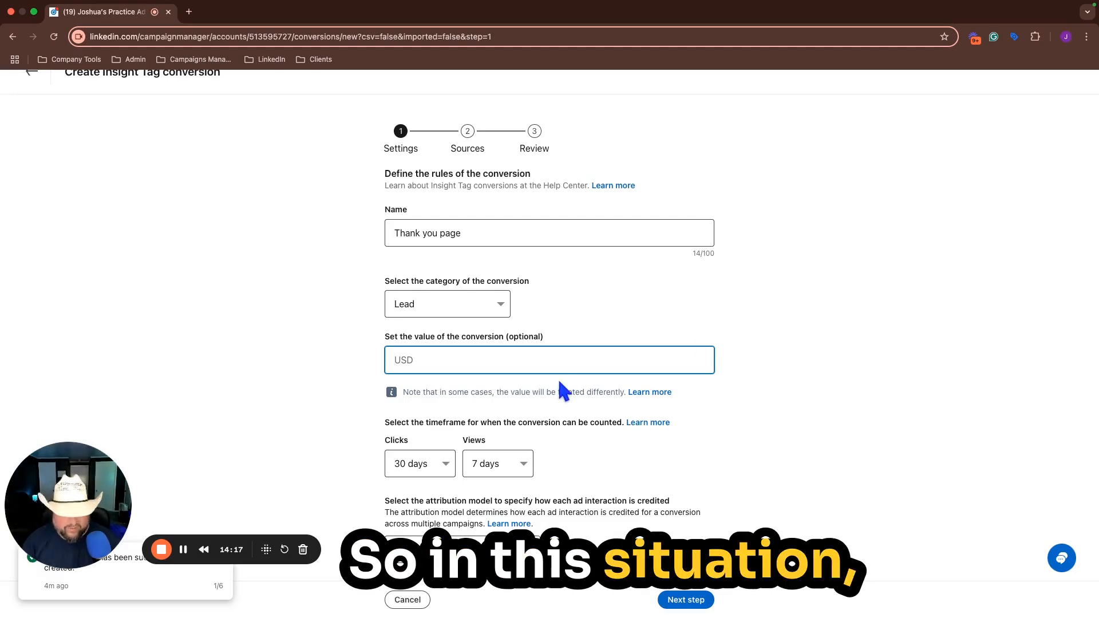
{"action": "type", "text": "50"}
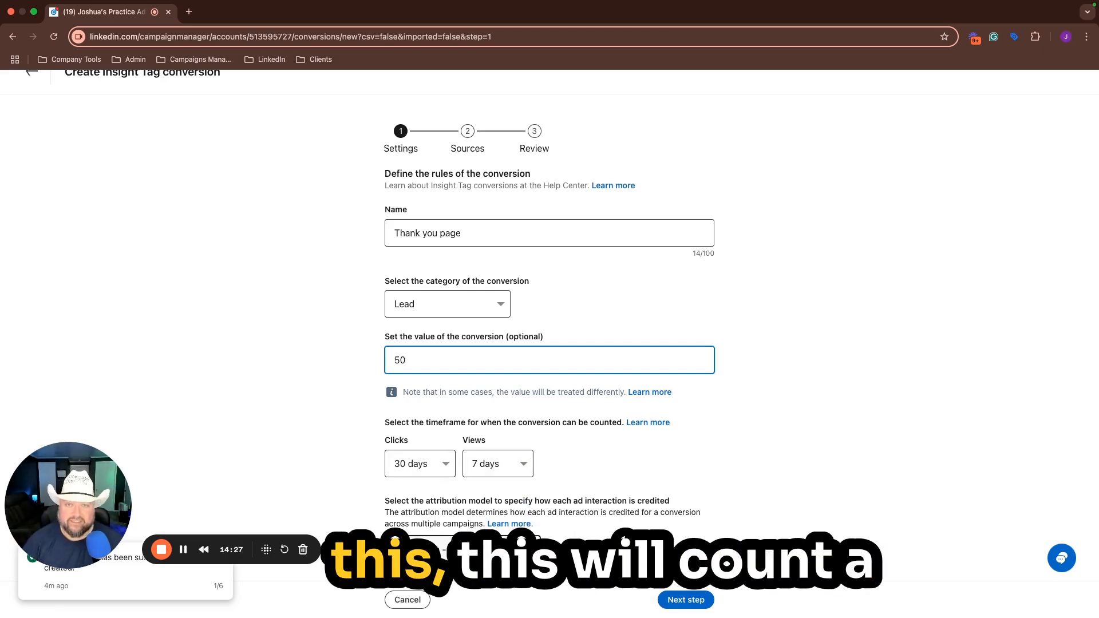
{"action": "left_click", "coordinate": [463, 549]}
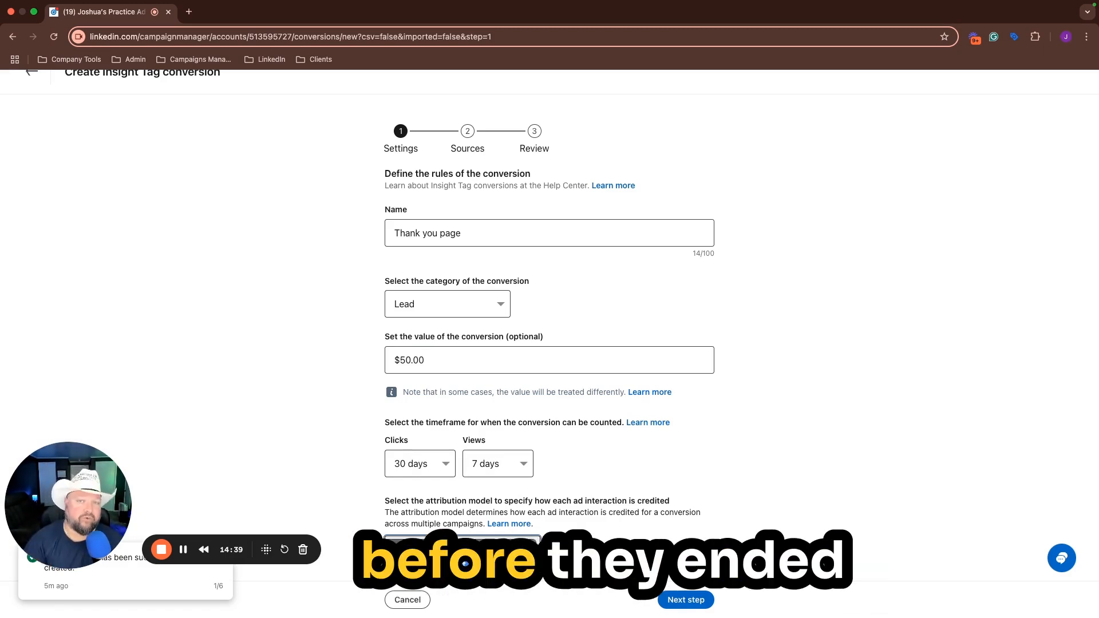
{"action": "left_click", "coordinate": [465, 561]}
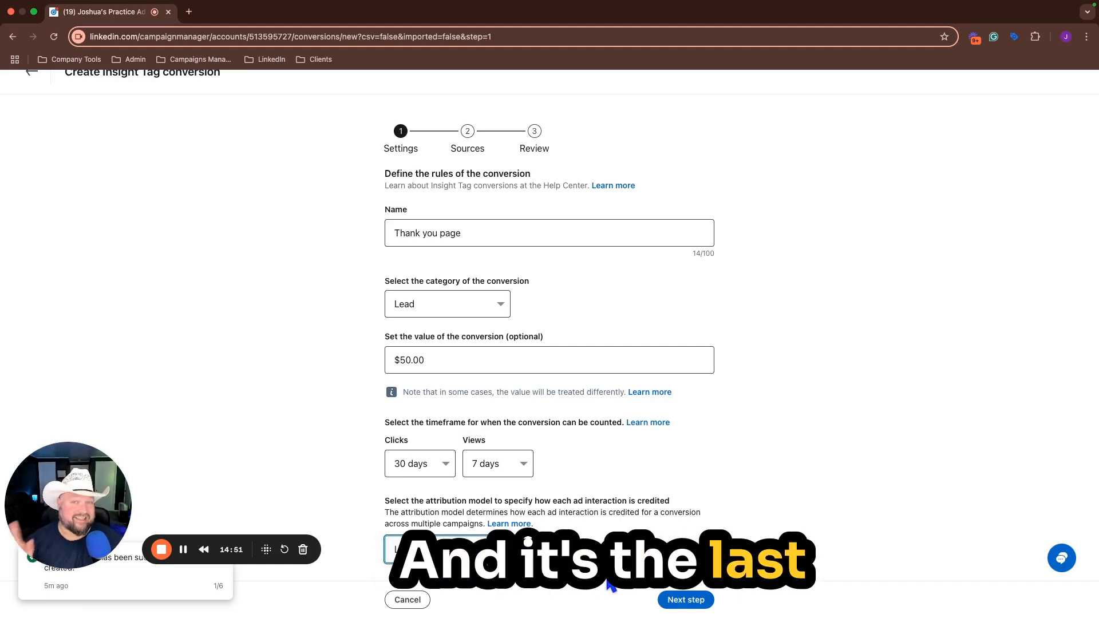
{"action": "left_click", "coordinate": [685, 601]}
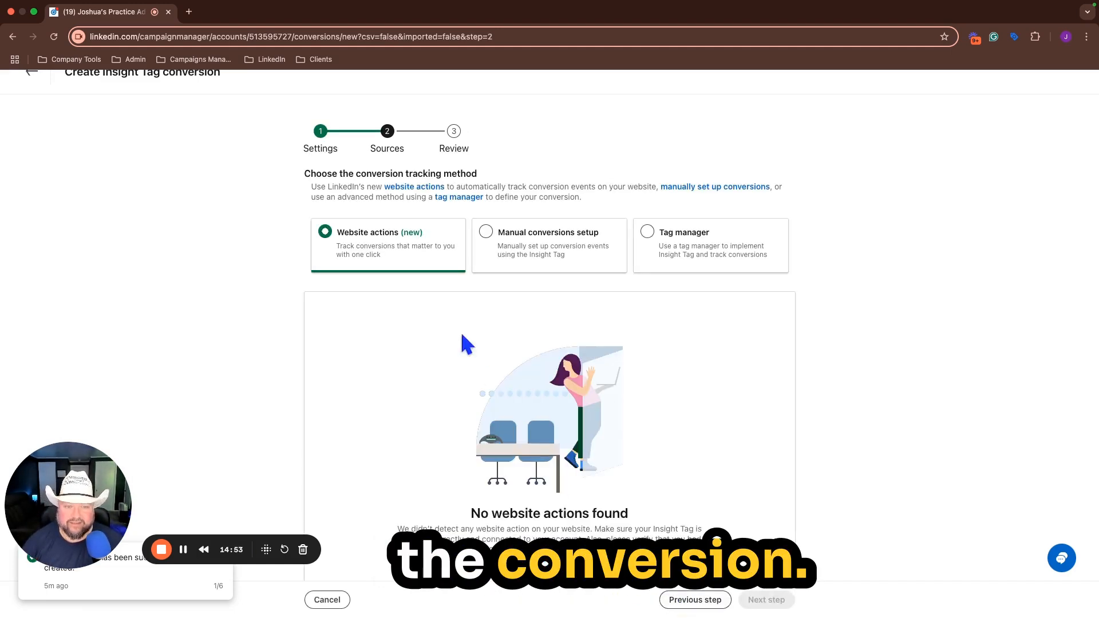
Step: Choose manual conversions setup as the conversion tracking method, keeping page load tracking
{"action": "scroll", "coordinate": [545, 320], "scroll_direction": "down", "scroll_amount": 2}
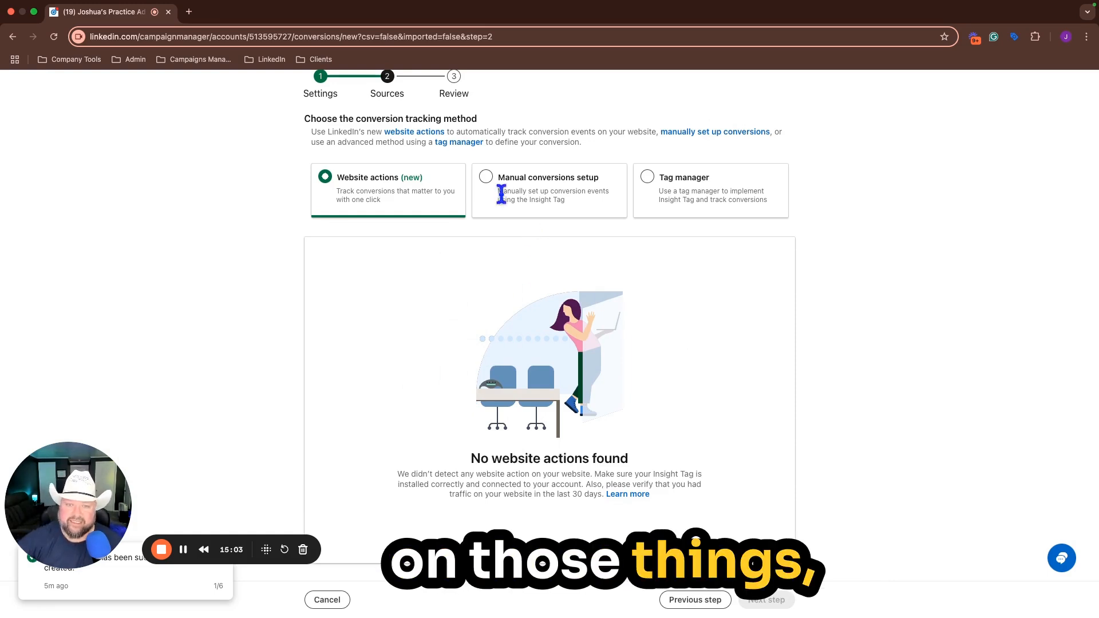
{"action": "left_click", "coordinate": [486, 178]}
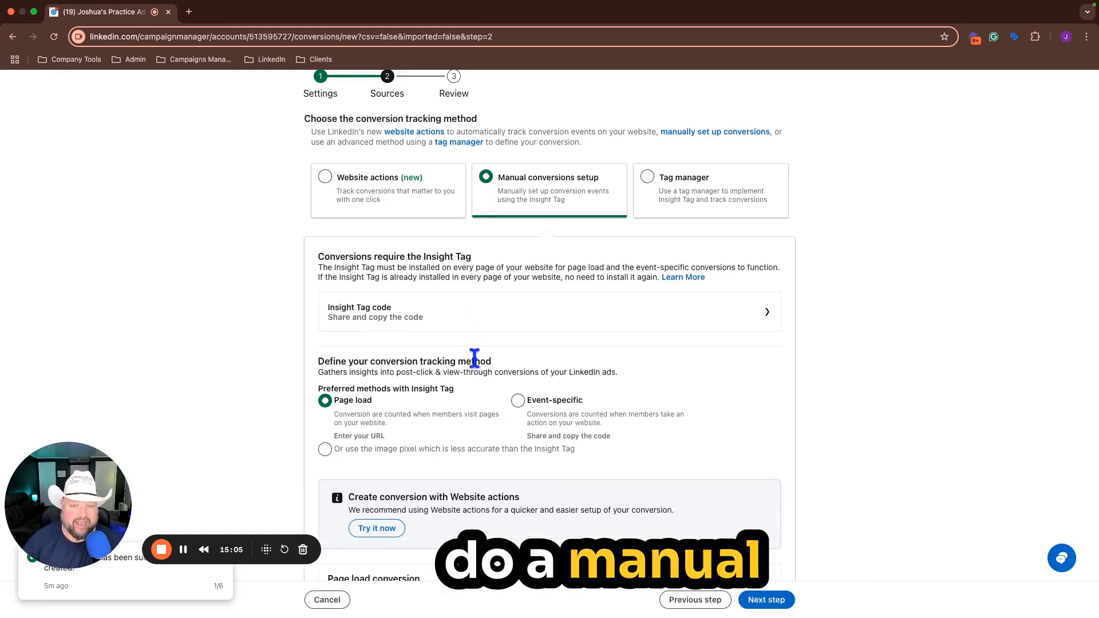
{"action": "scroll", "coordinate": [564, 263], "scroll_direction": "down", "scroll_amount": 3}
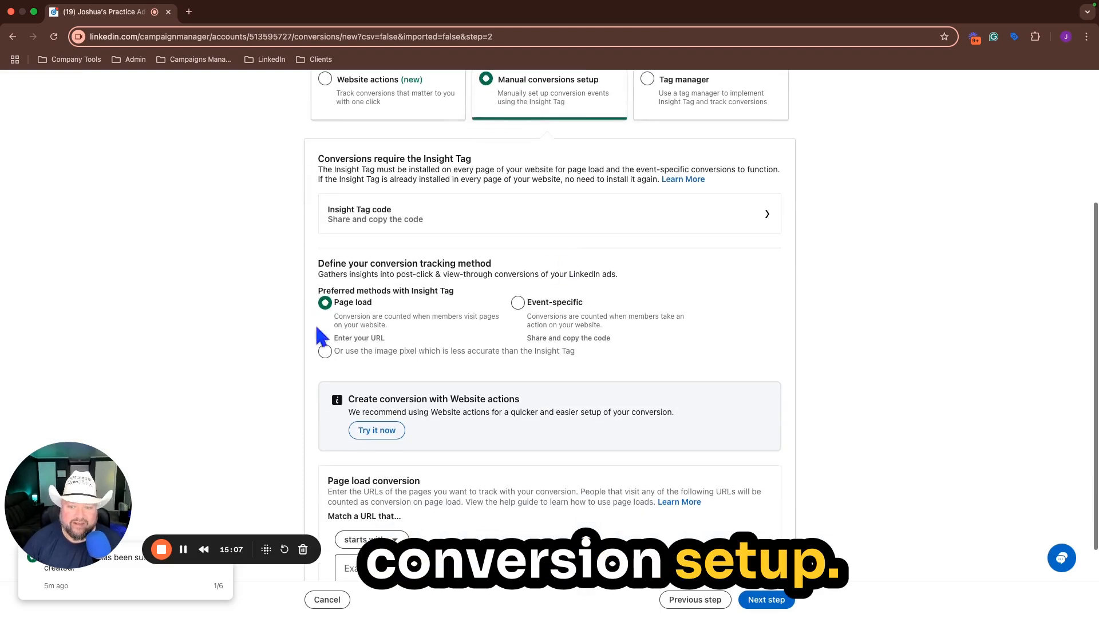
{"action": "scroll", "coordinate": [484, 338], "scroll_direction": "down", "scroll_amount": 3}
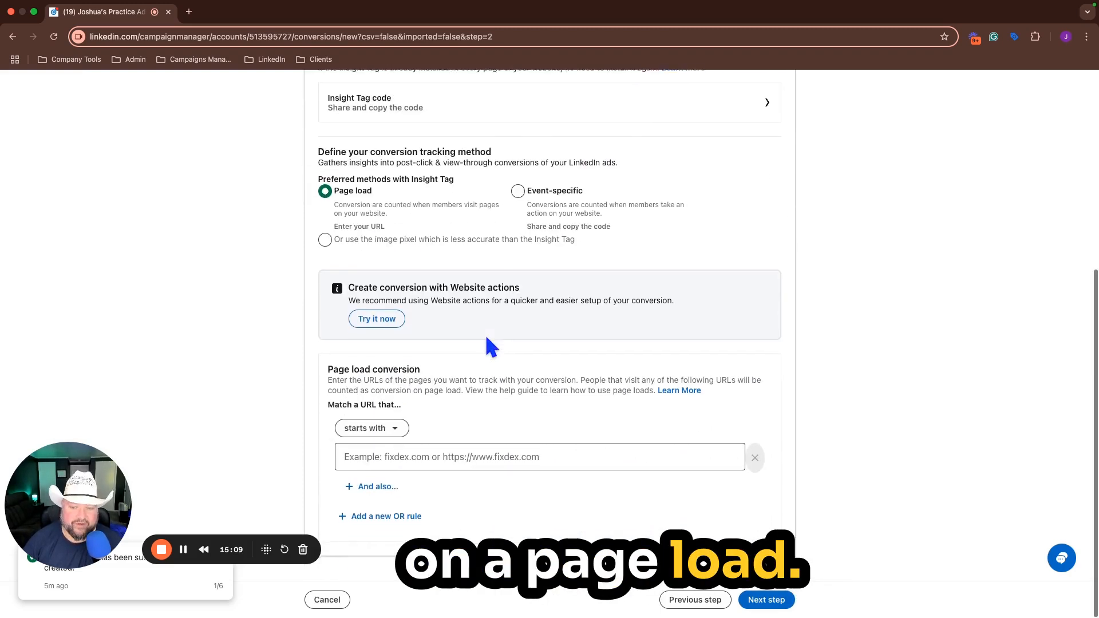
Step: Define the page load rule to match URLs that contain "thank-you"
{"action": "left_click", "coordinate": [382, 440]}
{"action": "left_click", "coordinate": [365, 524]}
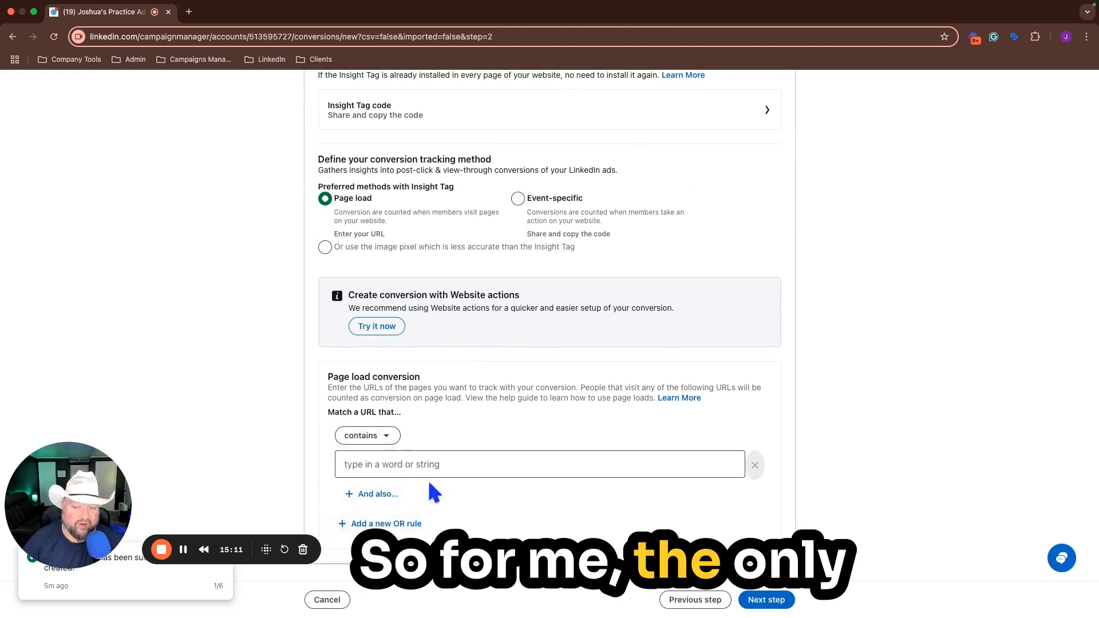
{"action": "left_click", "coordinate": [425, 464]}
{"action": "type", "text": "thank"}
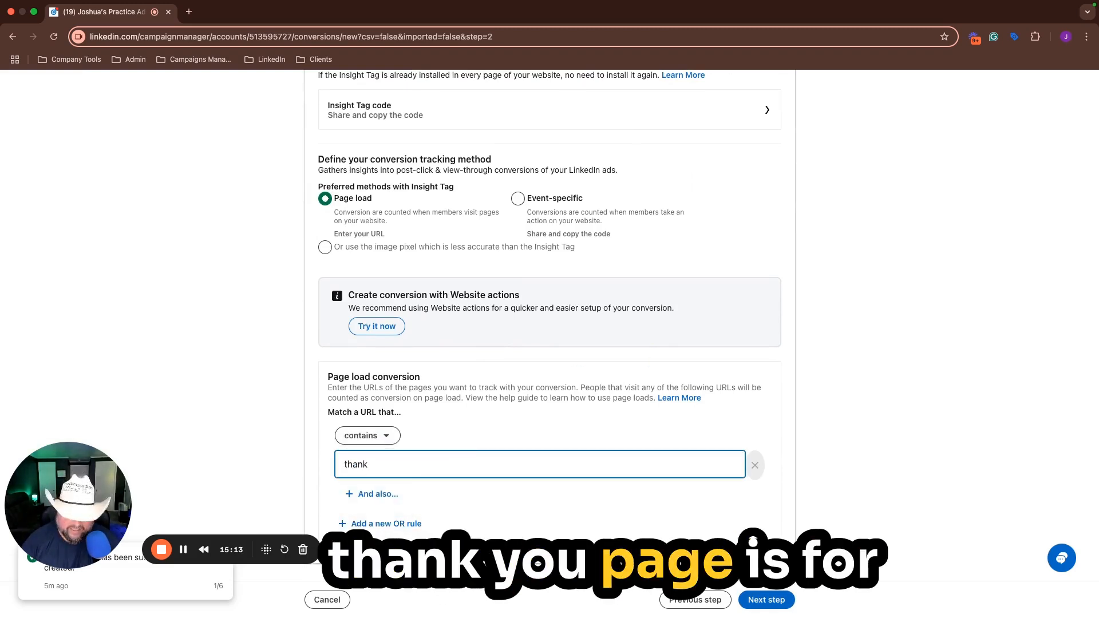
{"action": "type", "text": "-yo"}
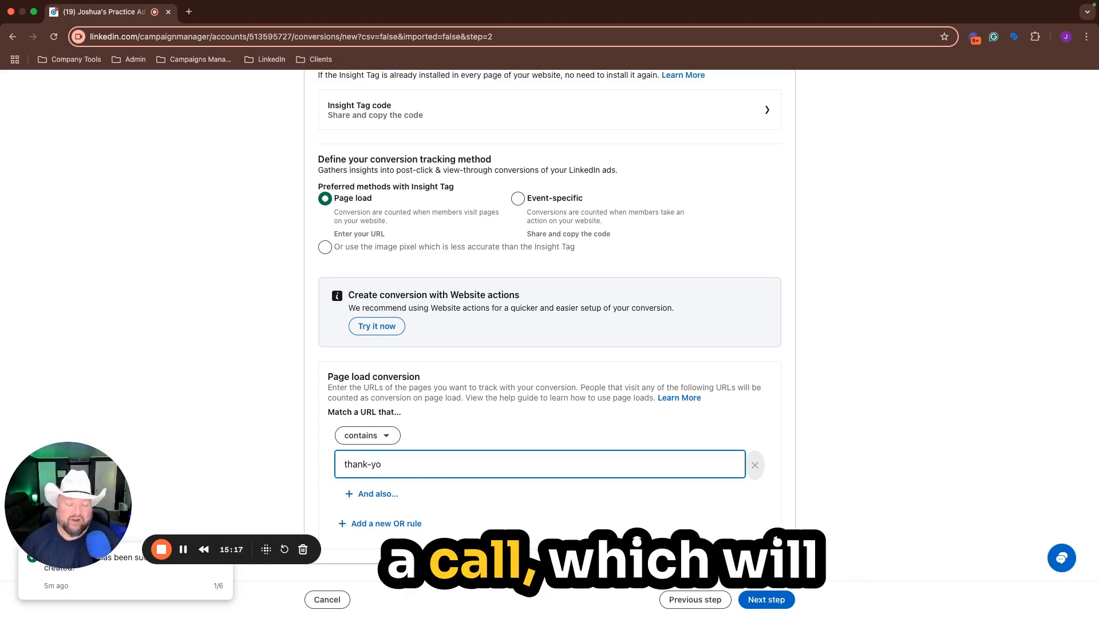
{"action": "type", "text": "u"}
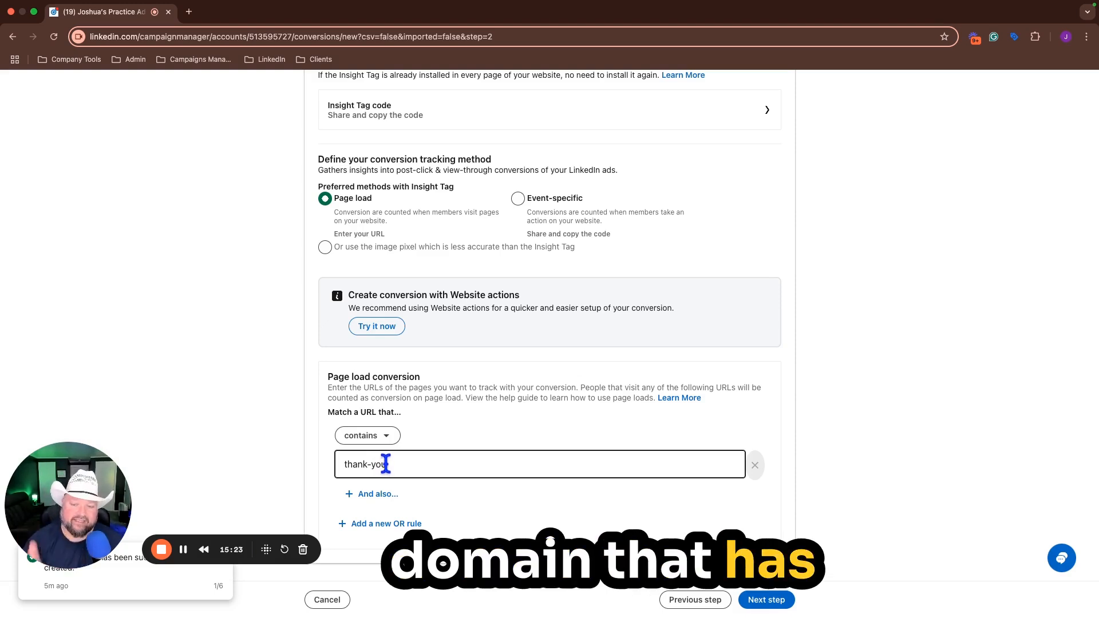
Step: Proceed to the review stage and create the "Thank you page" conversion
{"action": "left_click", "coordinate": [764, 600]}
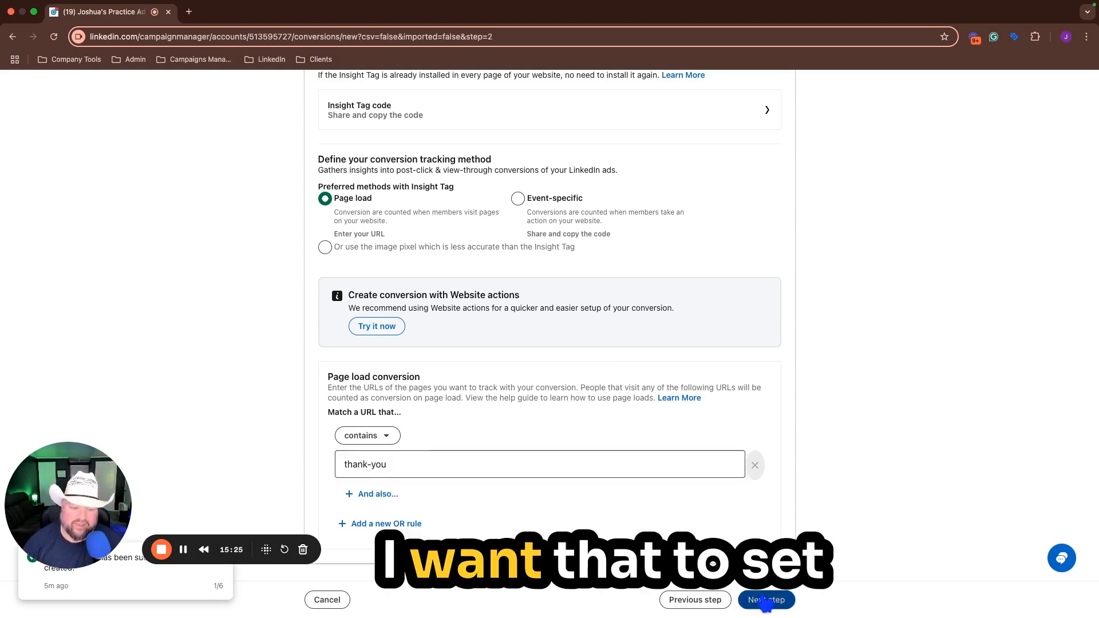
{"action": "left_click", "coordinate": [769, 605]}
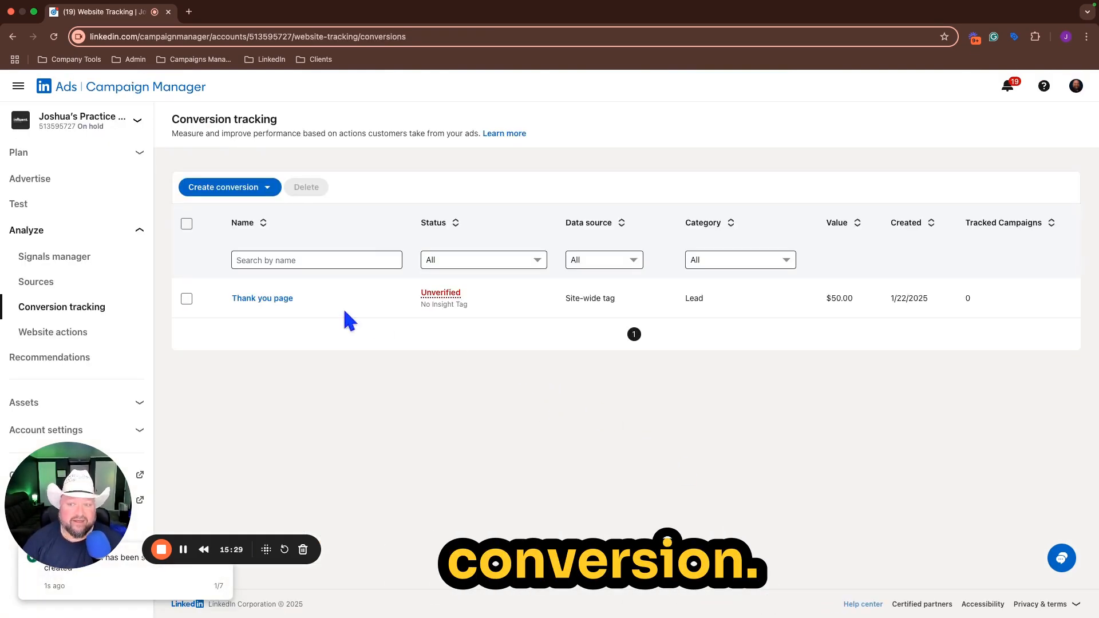
Step: Start another Insight Tag conversion named "Thank you page (Each)" and set its category to Lead
{"action": "left_click", "coordinate": [268, 191]}
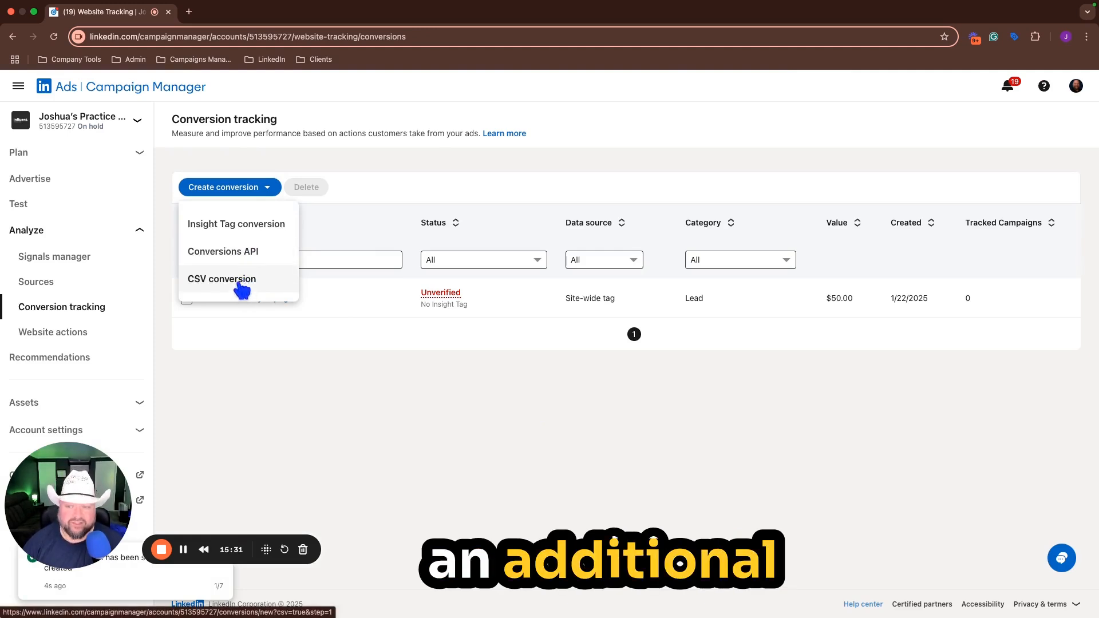
{"action": "left_click", "coordinate": [245, 224]}
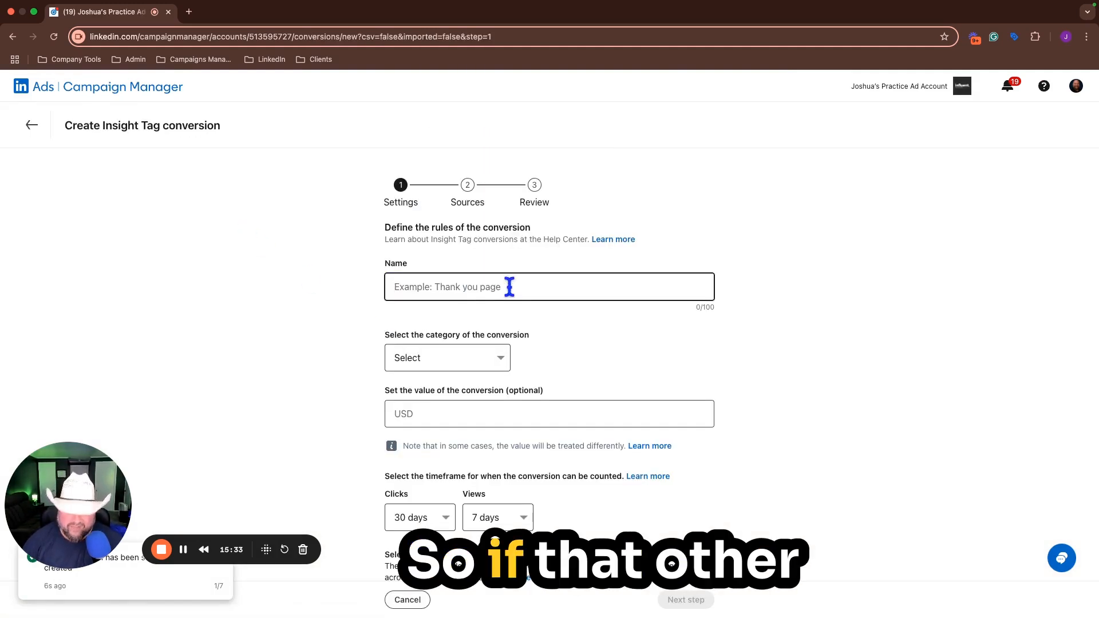
{"action": "type", "text": "Thank you page "}
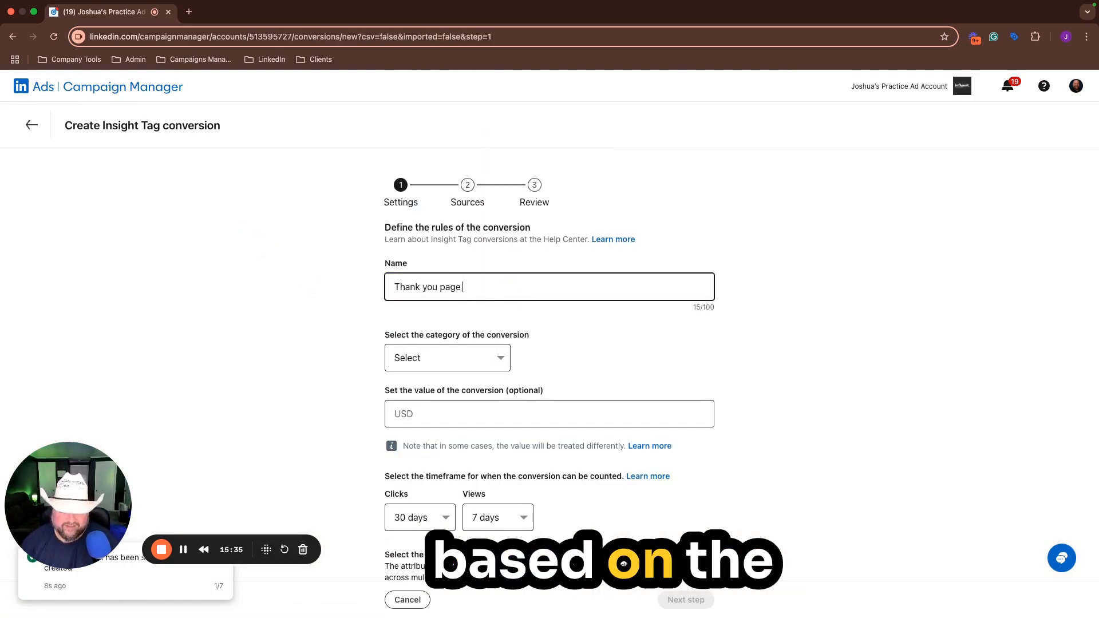
{"action": "type", "text": "(Each)"}
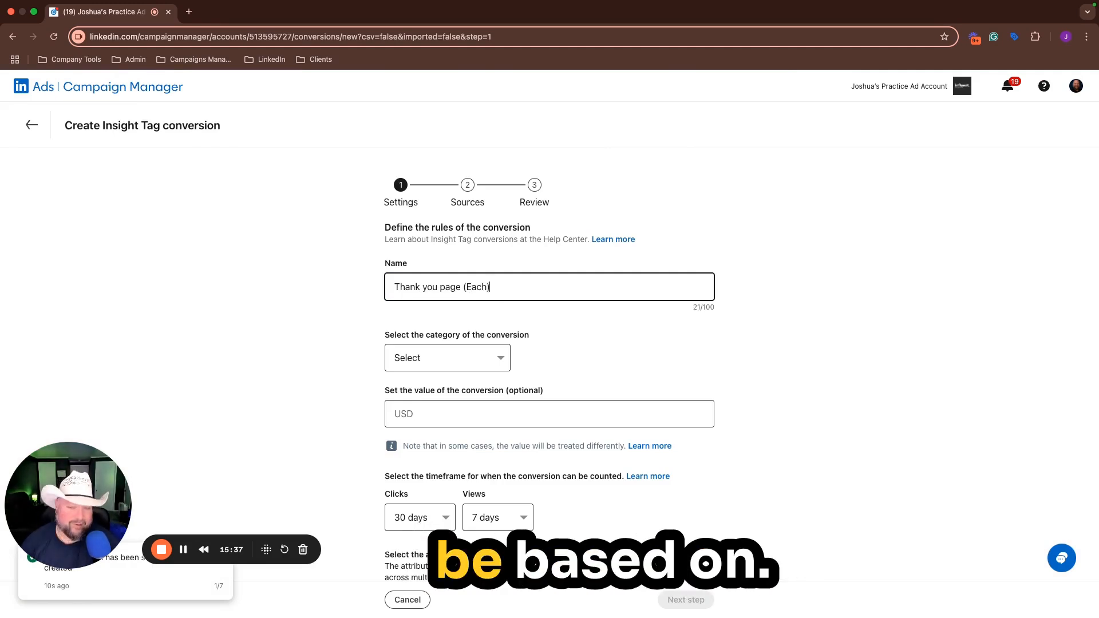
{"action": "left_click", "coordinate": [497, 359]}
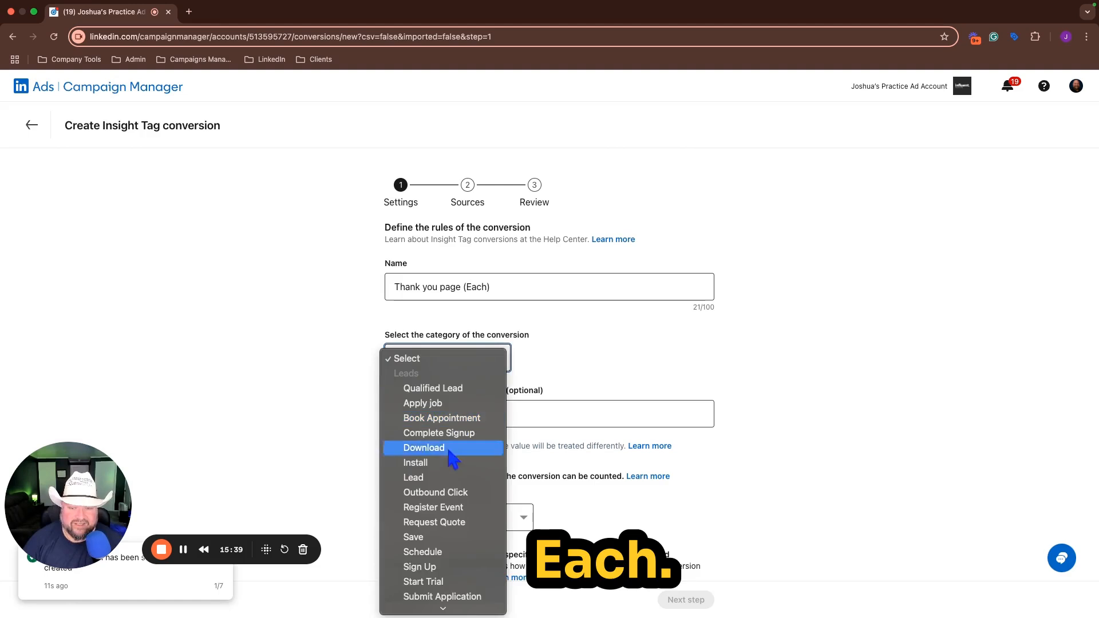
{"action": "left_click", "coordinate": [437, 477]}
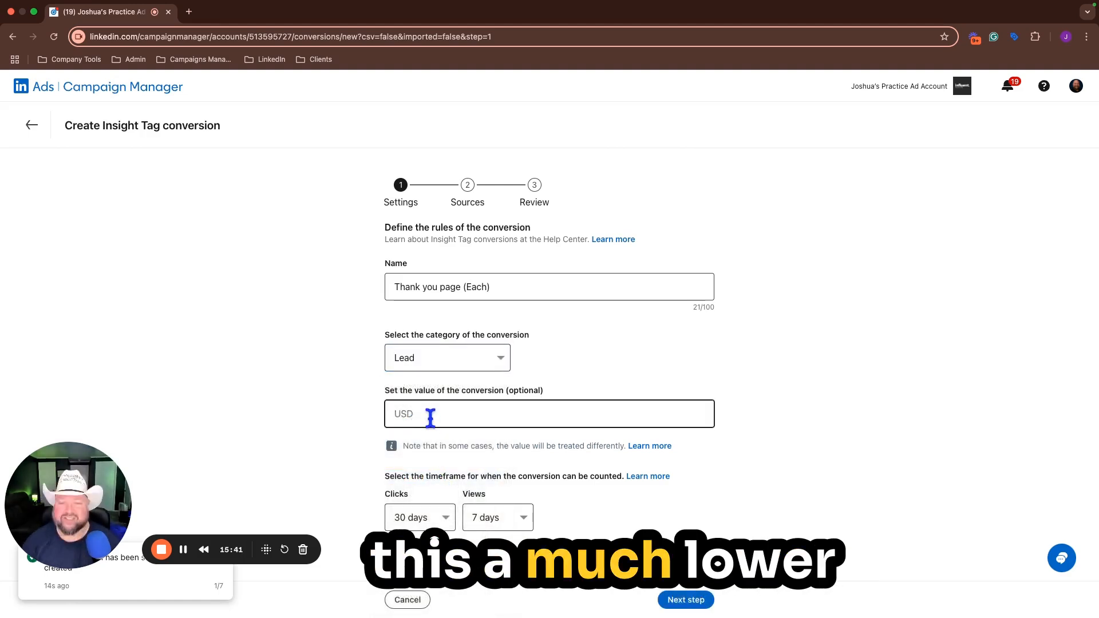
Step: Set the conversion value to $1 with the Last Touch - Each campaign attribution model and continue to the sources stage
{"action": "type", "text": "1"}
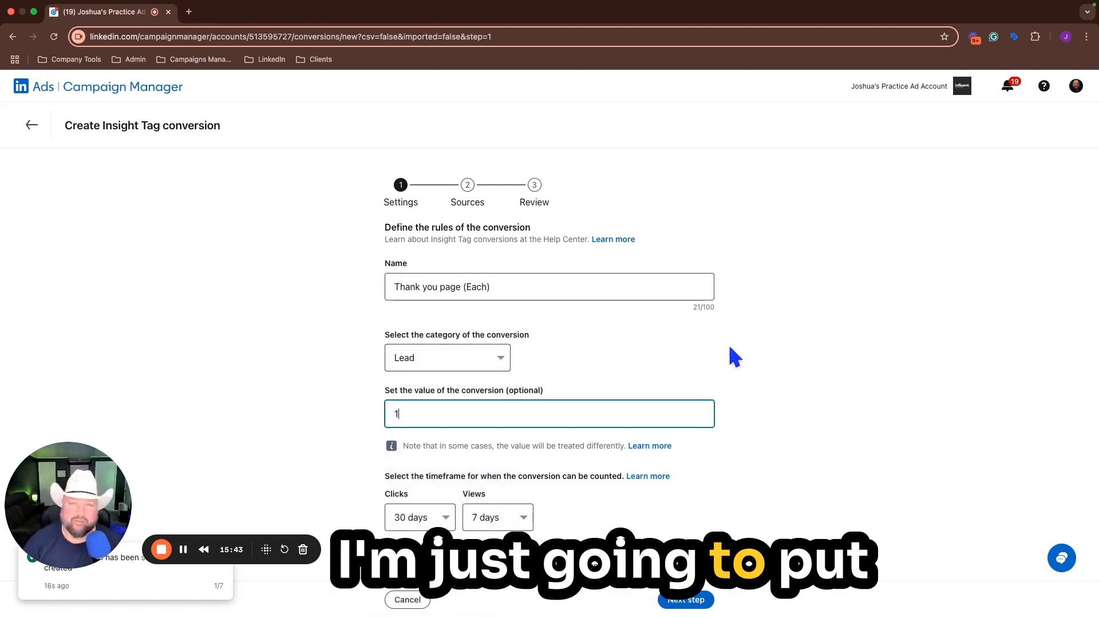
{"action": "left_click", "coordinate": [758, 325]}
{"action": "scroll", "coordinate": [758, 325], "scroll_direction": "down", "scroll_amount": 2}
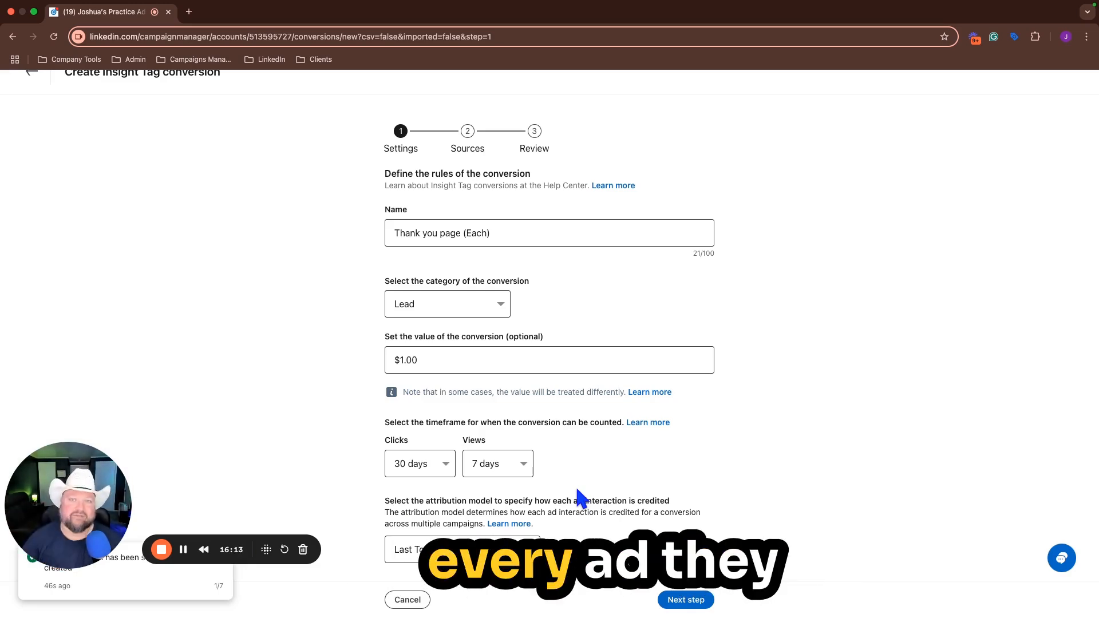
{"action": "left_click", "coordinate": [686, 600]}
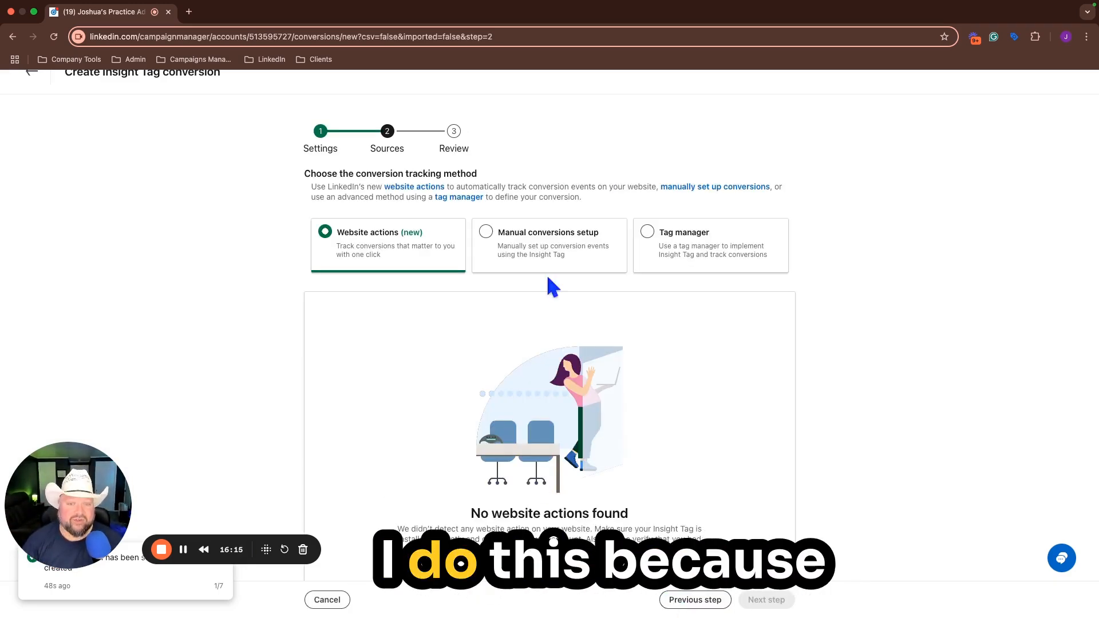
Step: Use manual conversions setup with a page load rule for URLs that contain "thank-you", and create the "Thank you page (Each)" conversion
{"action": "left_click", "coordinate": [475, 240]}
{"action": "scroll", "coordinate": [503, 316], "scroll_direction": "down", "scroll_amount": 5}
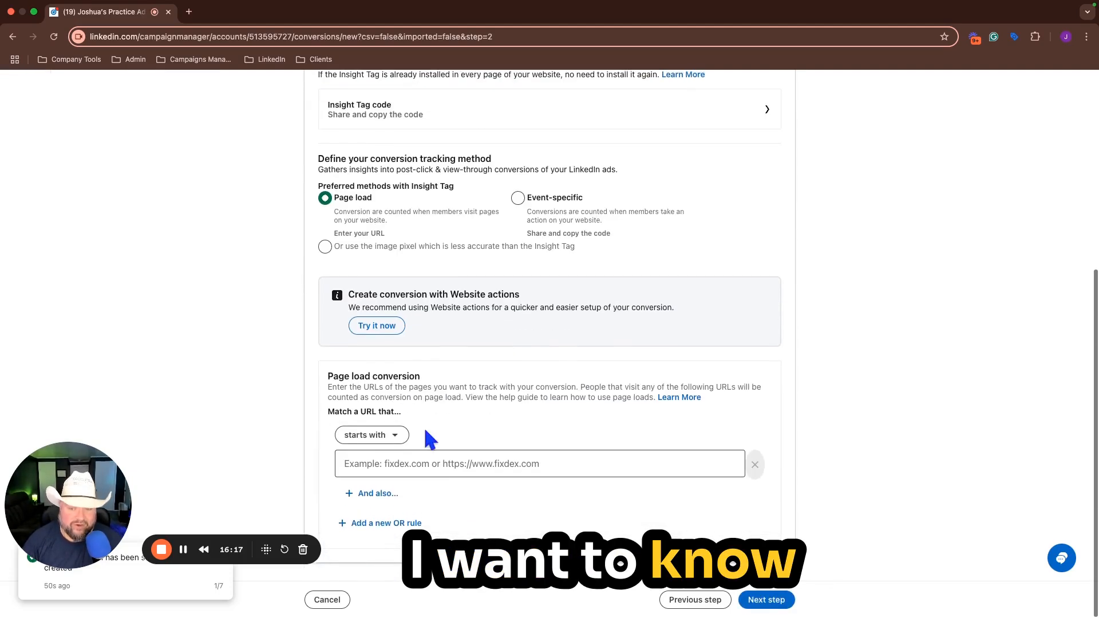
{"action": "left_click", "coordinate": [400, 440]}
{"action": "left_click", "coordinate": [375, 525]}
{"action": "left_click", "coordinate": [417, 468]}
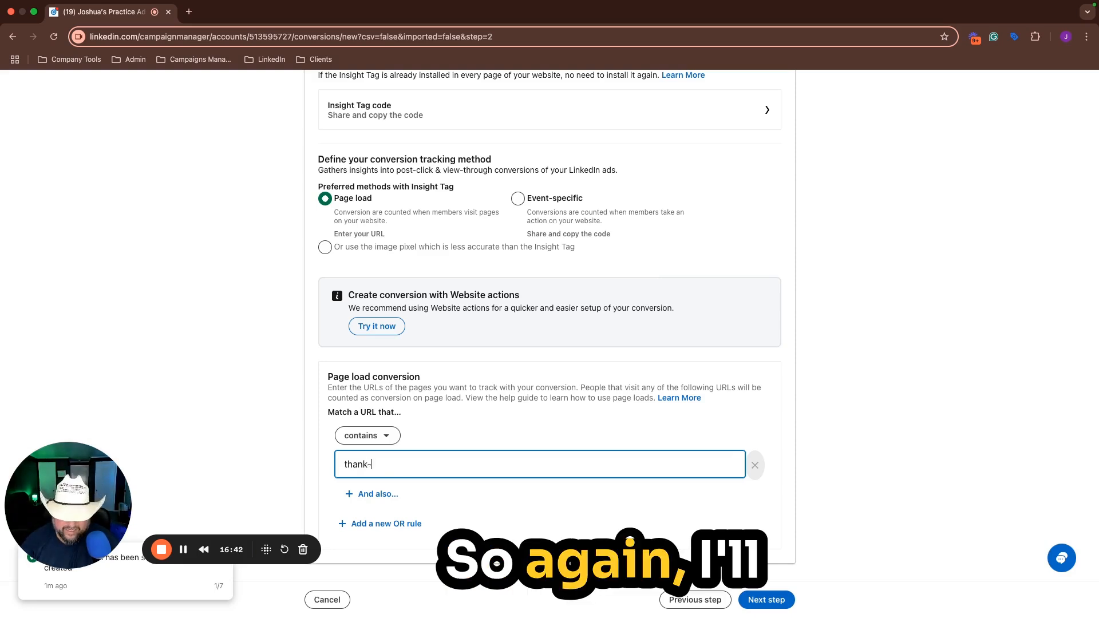
{"action": "type", "text": "you"}
{"action": "left_click", "coordinate": [781, 600]}
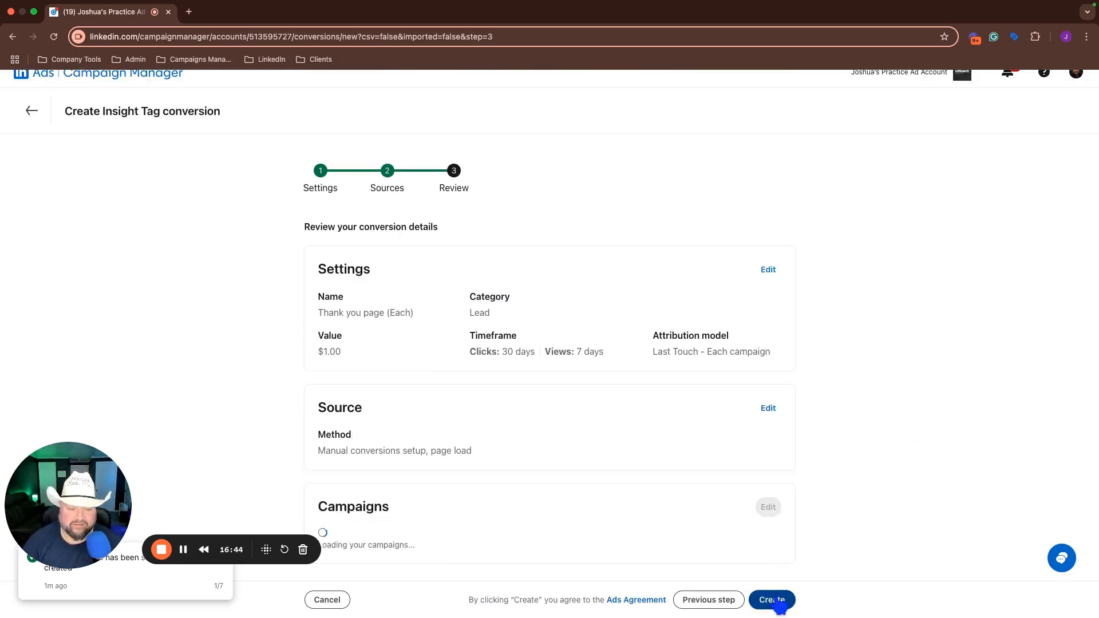
{"action": "left_click", "coordinate": [777, 600]}
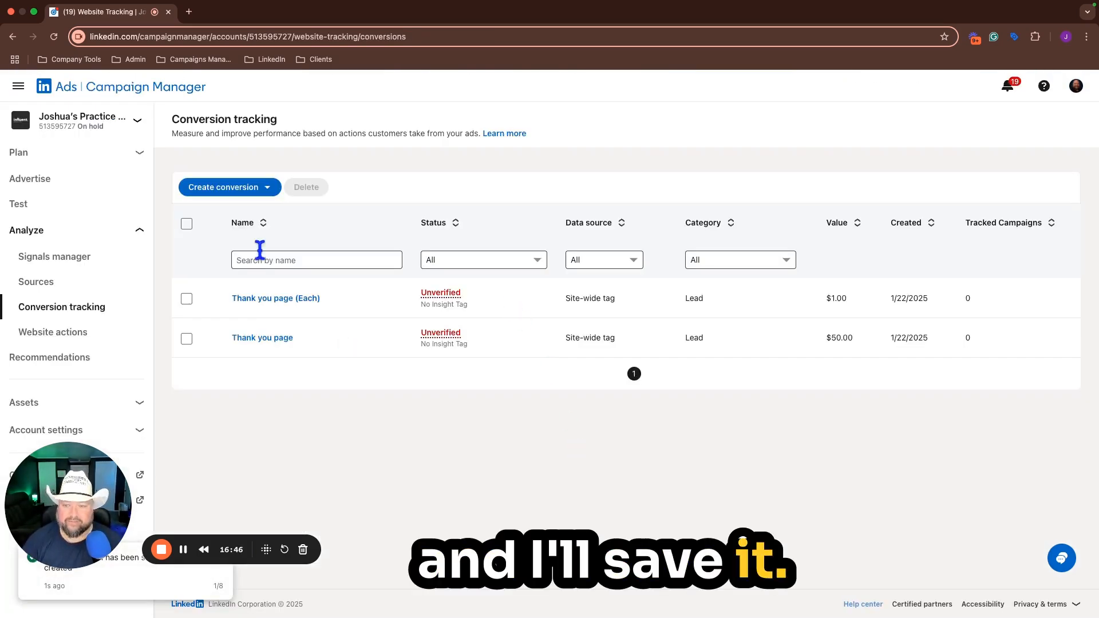
Step: Start a third Insight Tag conversion named "Thank you page (90 Day)" and set its category to Lead
{"action": "left_click", "coordinate": [263, 191]}
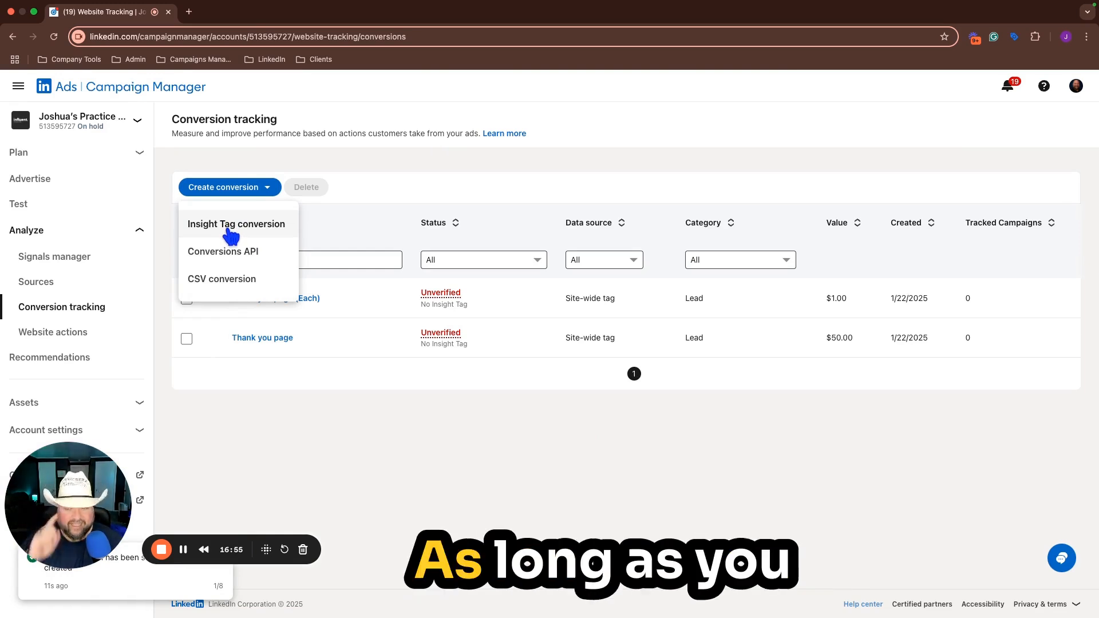
{"action": "left_click", "coordinate": [232, 233]}
{"action": "left_click", "coordinate": [516, 289]}
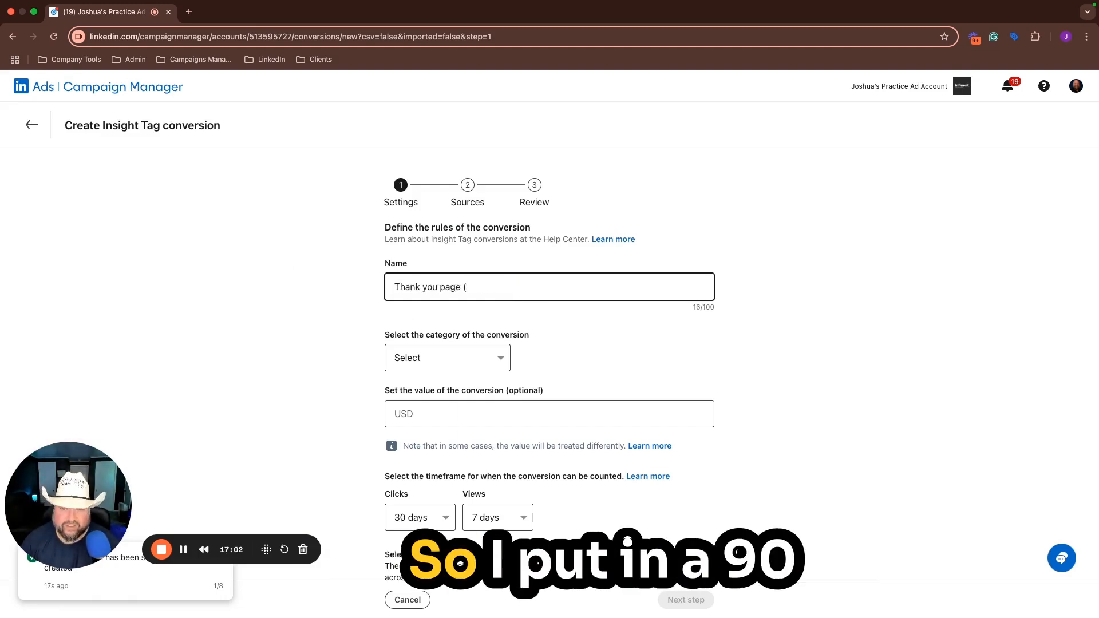
{"action": "type", "text": "90 Day"}
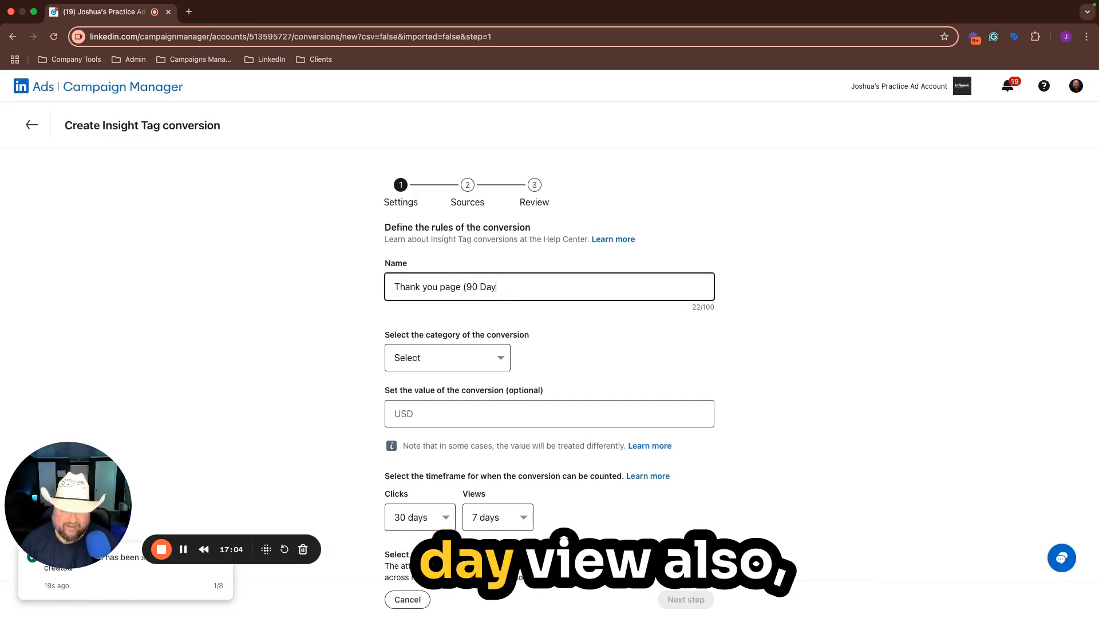
{"action": "type", "text": ")"}
{"action": "left_click", "coordinate": [466, 360]}
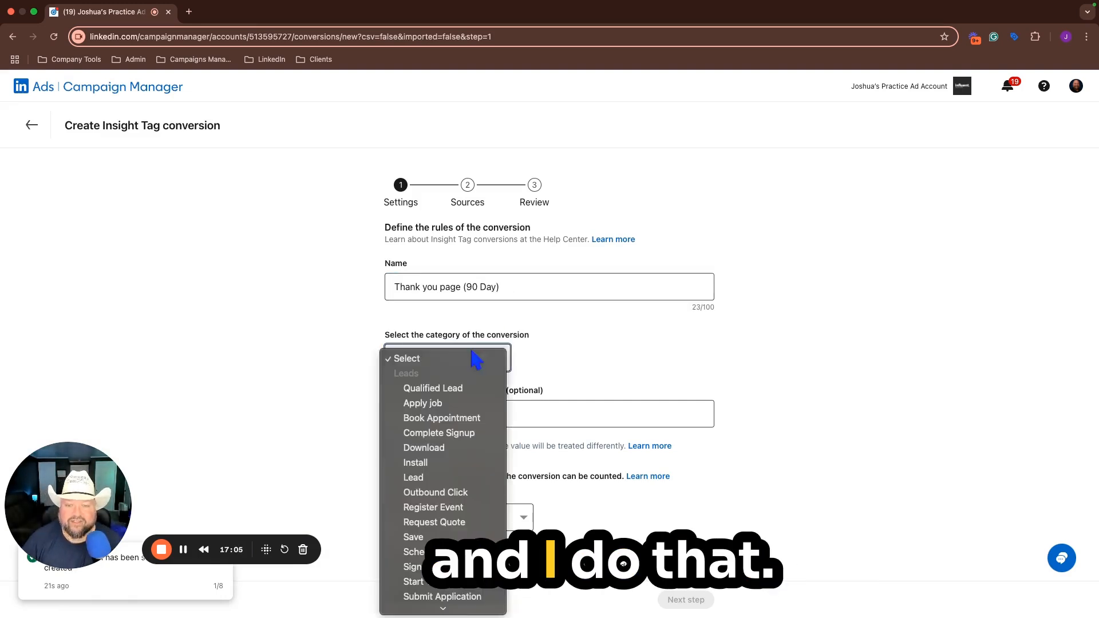
{"action": "left_click", "coordinate": [425, 479]}
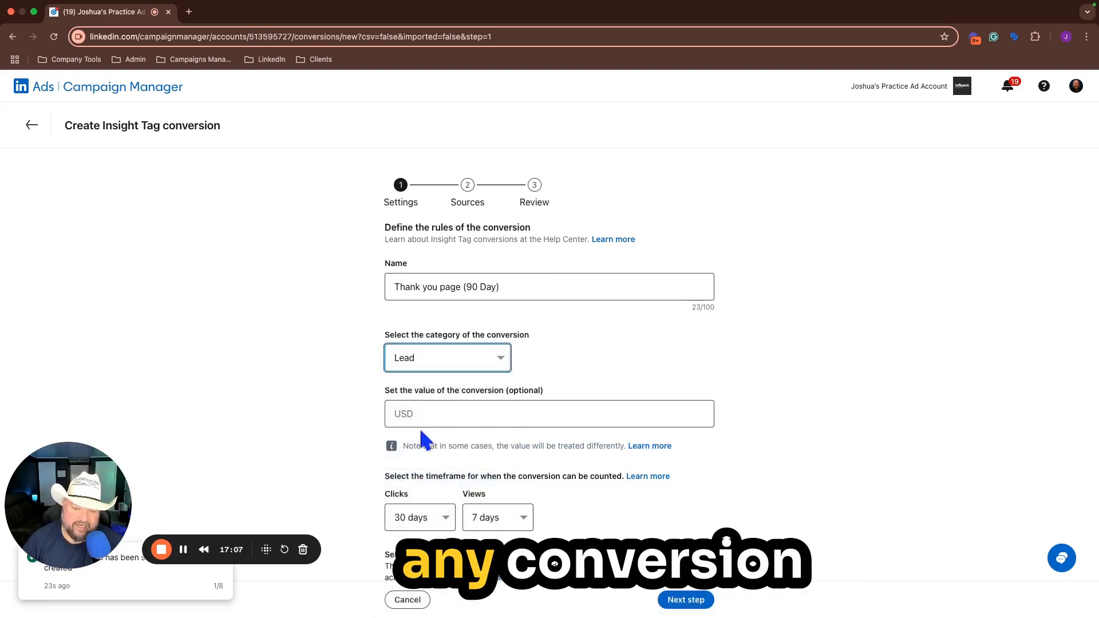
Step: Set the click and view timeframes to 90 days, keep Last Touch - Last campaign attribution and continue to the sources stage
{"action": "scroll", "coordinate": [450, 415], "scroll_direction": "down", "scroll_amount": 2}
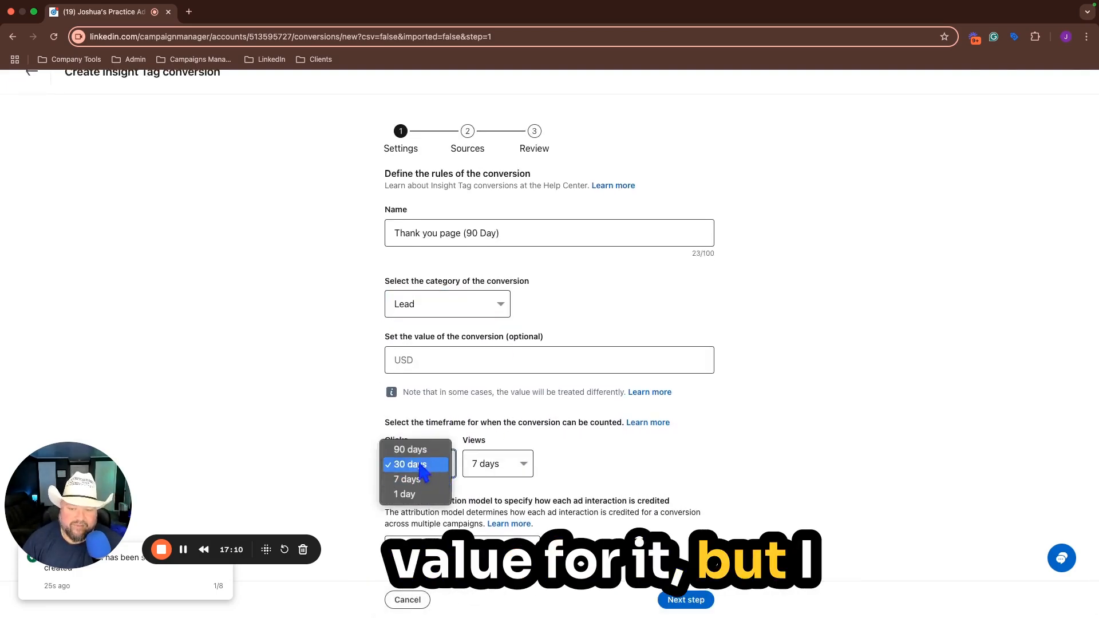
{"action": "left_click", "coordinate": [421, 450]}
{"action": "left_click", "coordinate": [518, 465]}
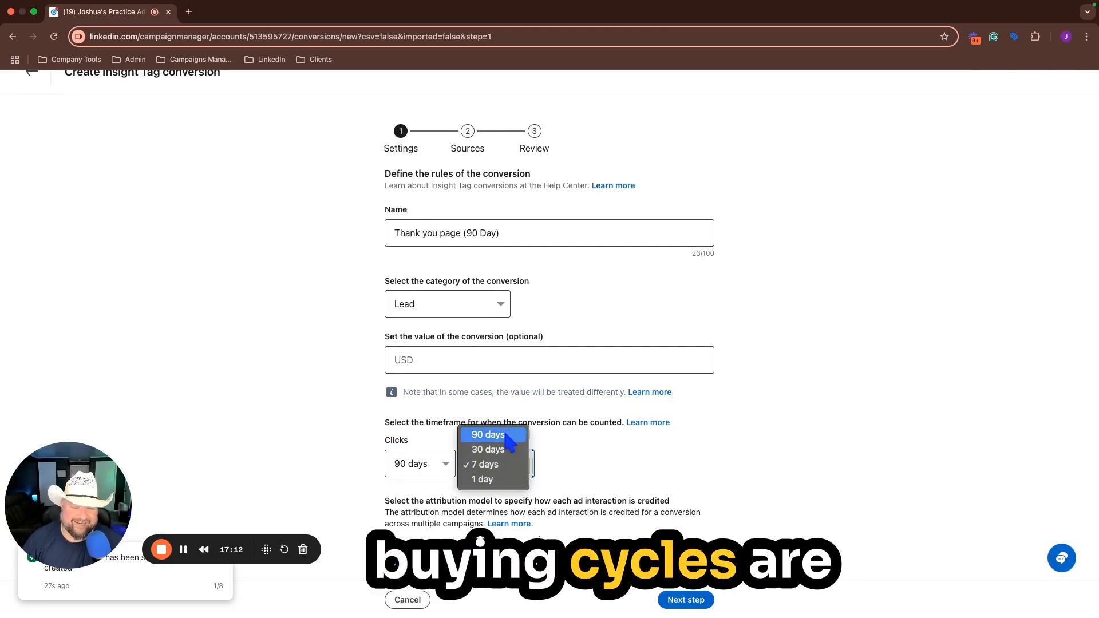
{"action": "left_click", "coordinate": [511, 435]}
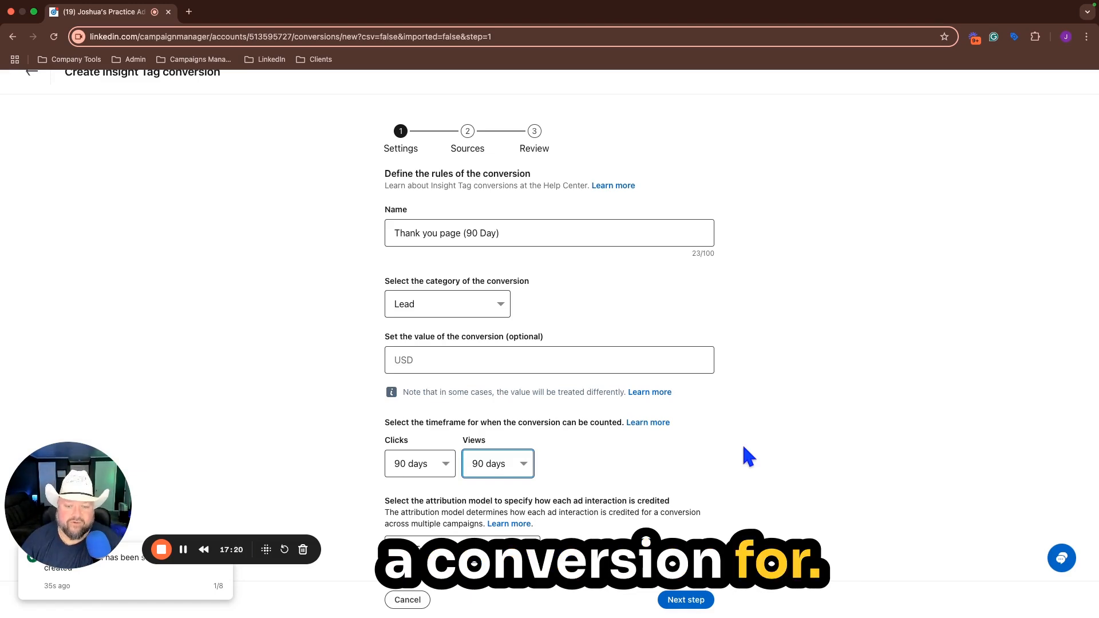
{"action": "scroll", "coordinate": [554, 465], "scroll_direction": "down", "scroll_amount": 1}
{"action": "scroll", "coordinate": [553, 465], "scroll_direction": "up", "scroll_amount": 1}
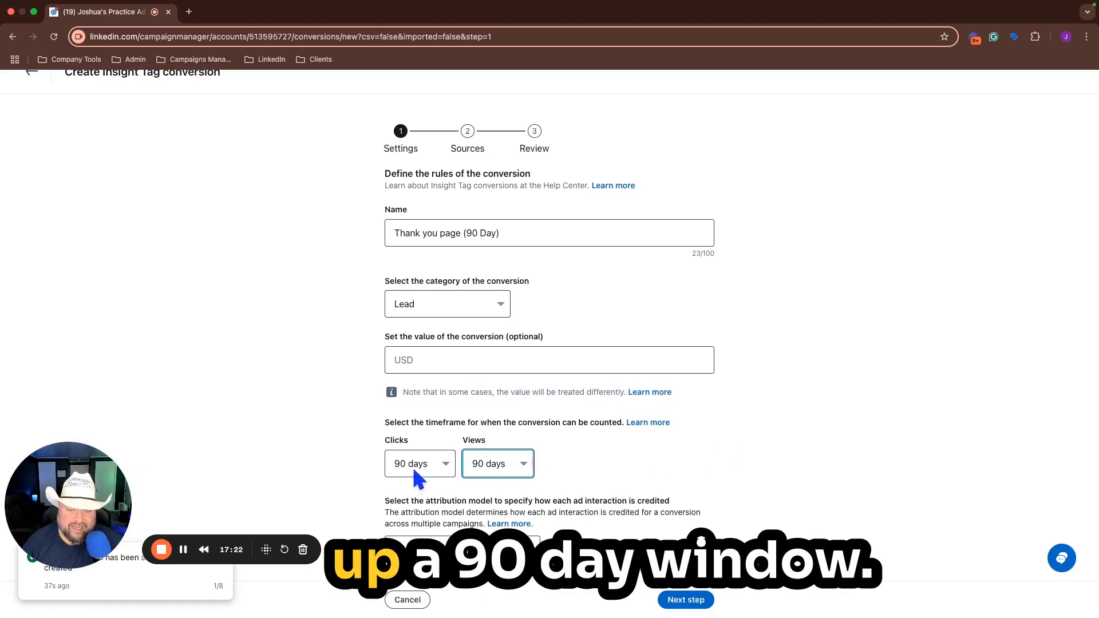
{"action": "left_click", "coordinate": [527, 548]}
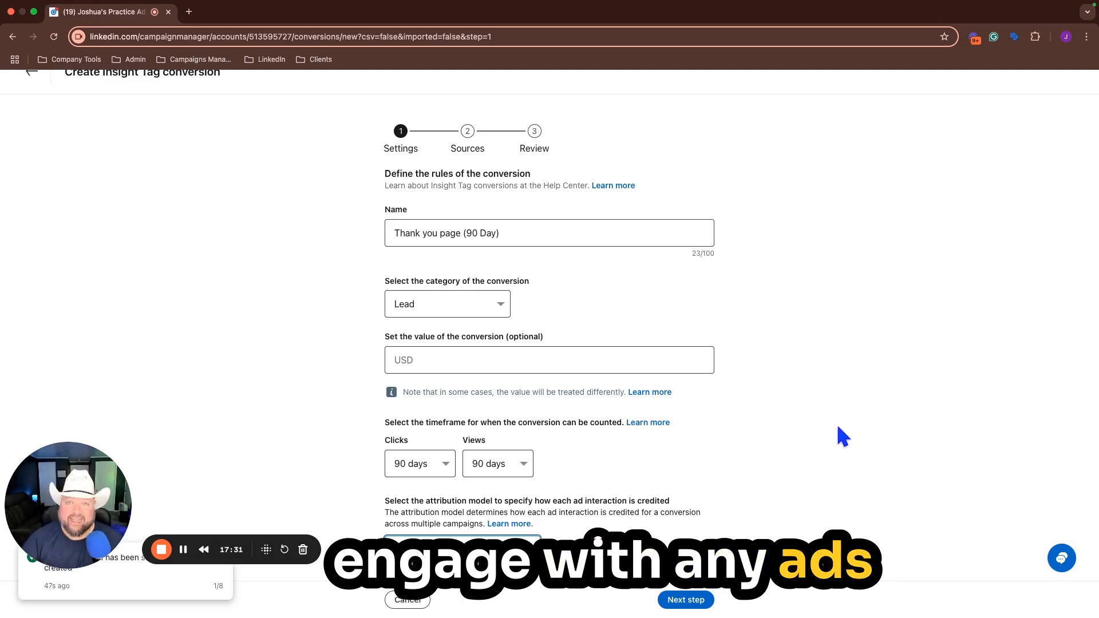
{"action": "left_click", "coordinate": [689, 602]}
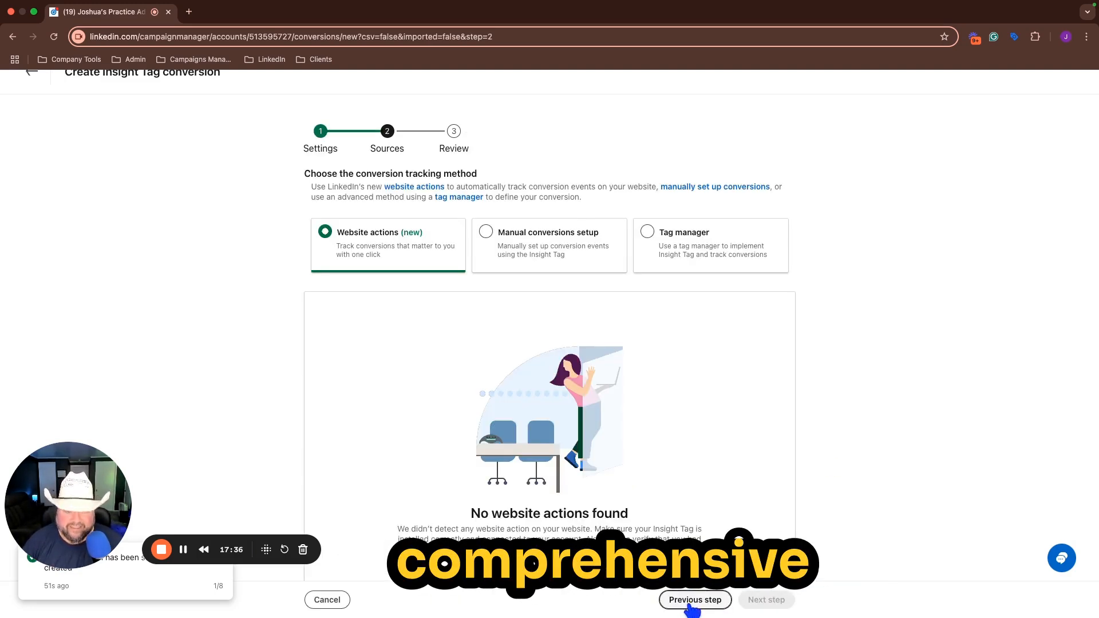
Step: Choose manual conversions setup for the 90-day conversion and match page load URLs that contain "thank-you"
{"action": "left_click", "coordinate": [486, 232]}
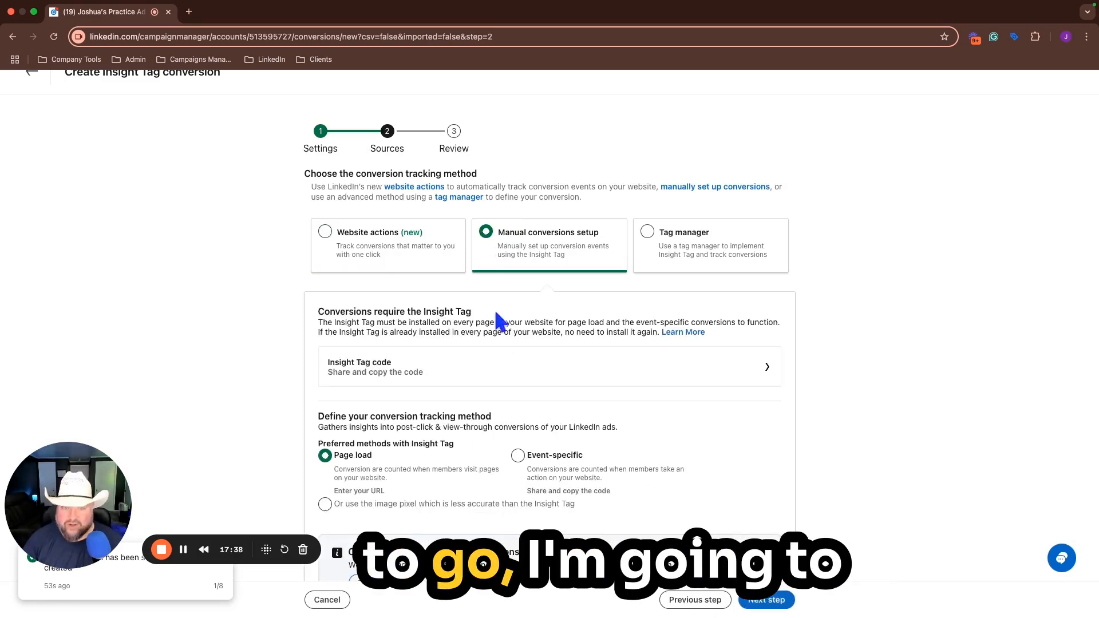
{"action": "scroll", "coordinate": [497, 332], "scroll_direction": "down", "scroll_amount": 5}
{"action": "left_click", "coordinate": [381, 439]}
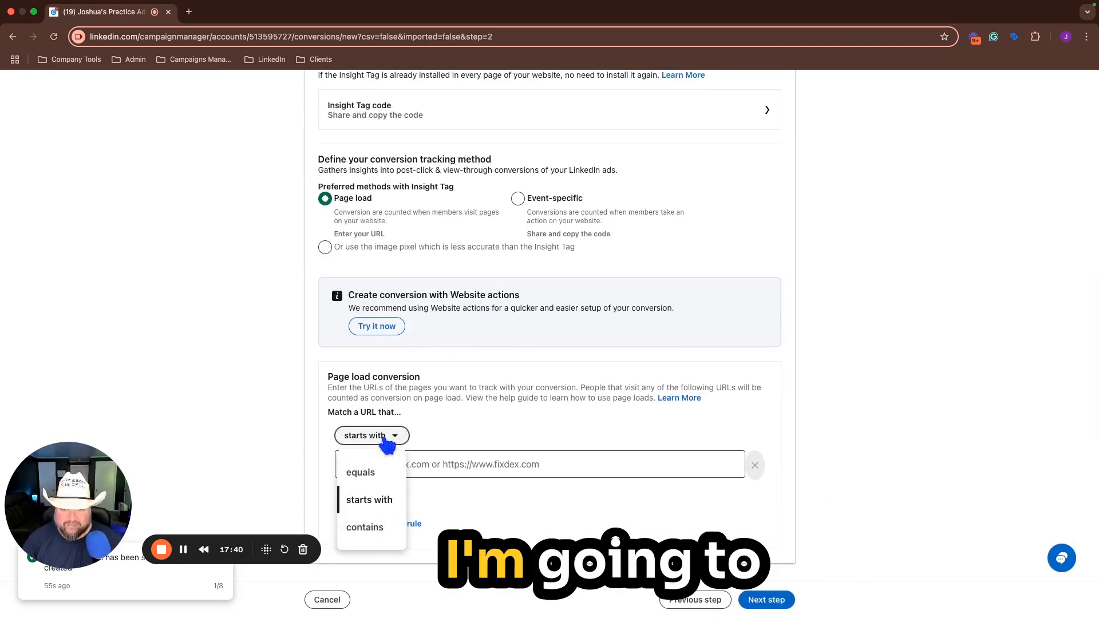
{"action": "left_click", "coordinate": [373, 525]}
{"action": "left_click", "coordinate": [427, 463]}
{"action": "type", "text": "thank"}
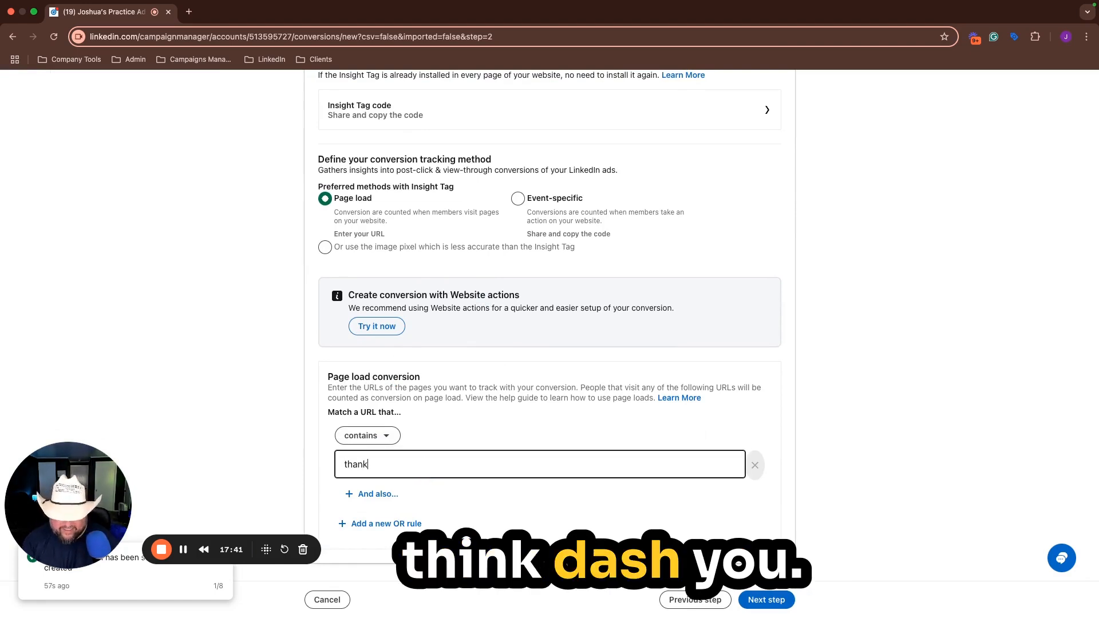
{"action": "type", "text": "-you"}
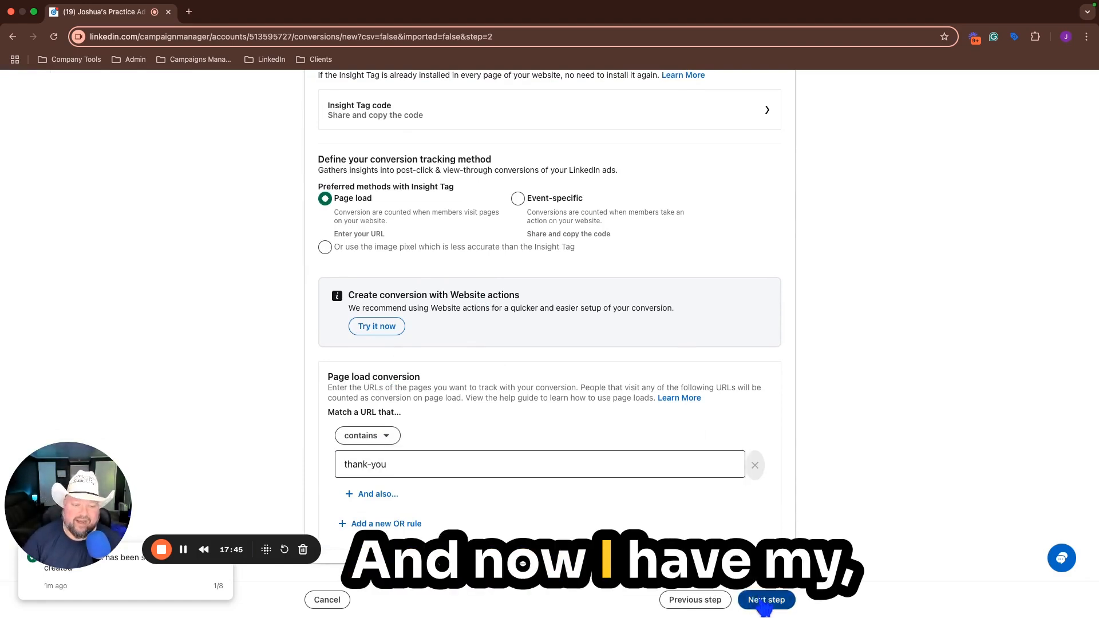
Step: Create the "Thank you page (90 Day)" conversion and return to the ad account's campaign groups overview
{"action": "left_click", "coordinate": [765, 601]}
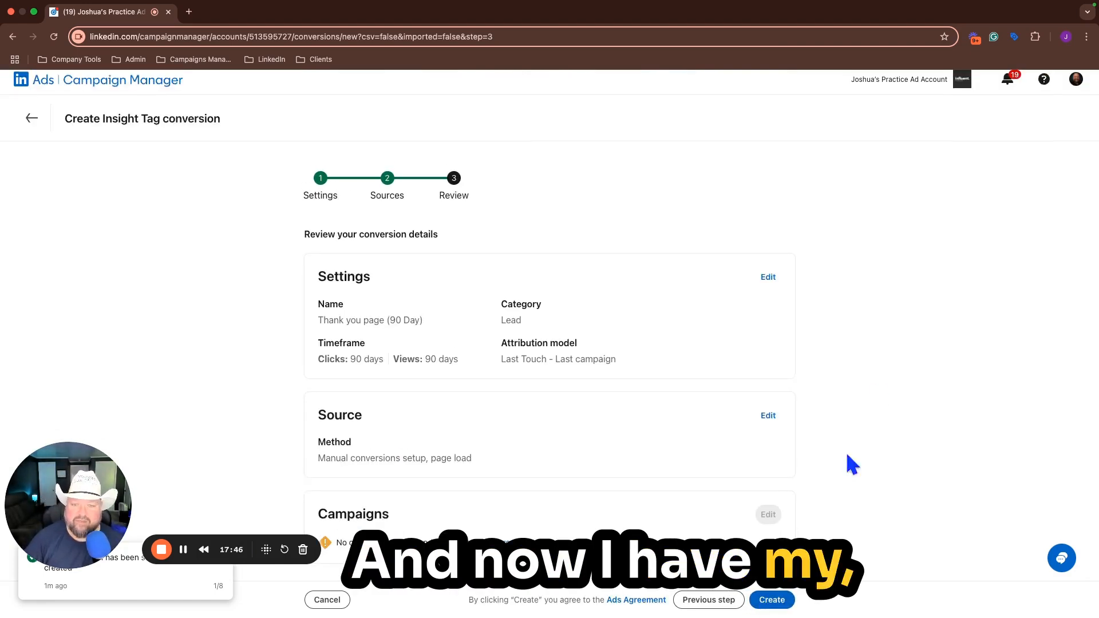
{"action": "left_click", "coordinate": [773, 598]}
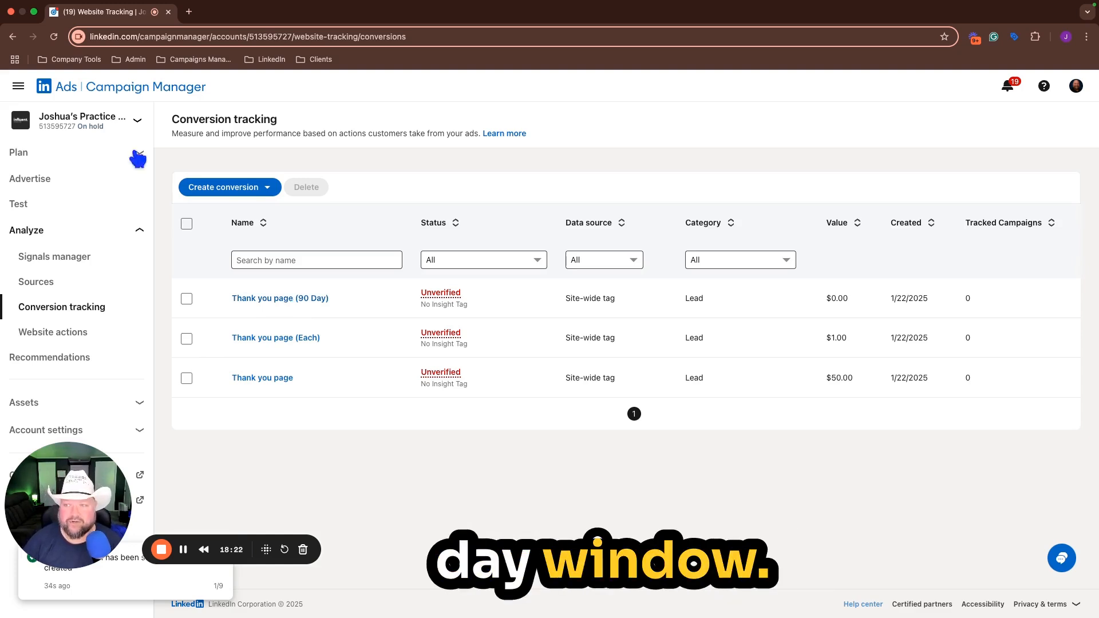
{"action": "left_click", "coordinate": [135, 92]}
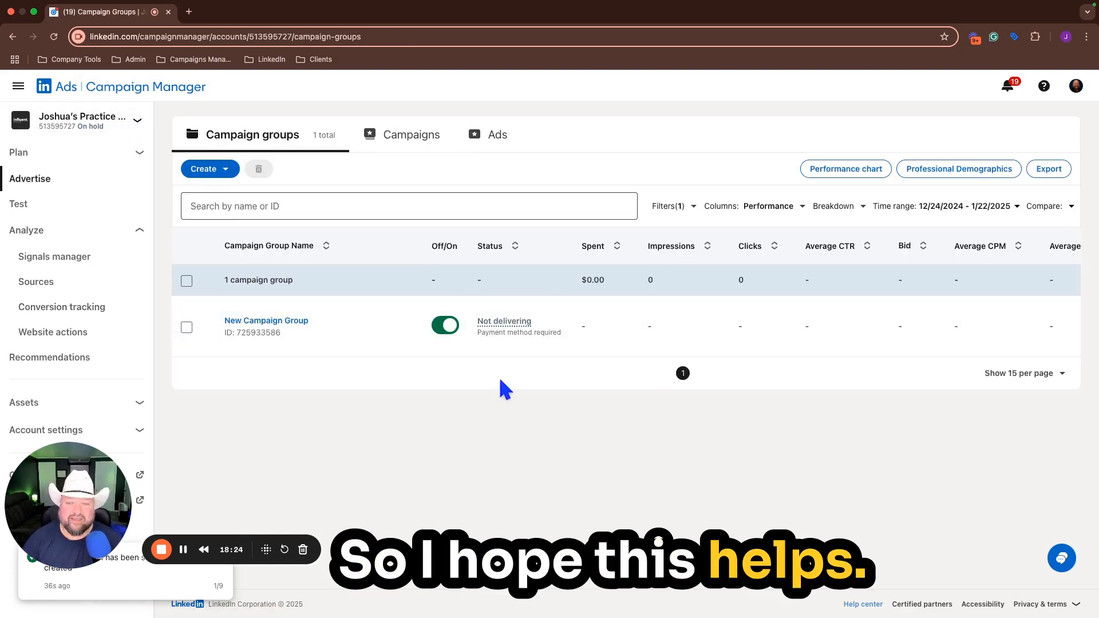